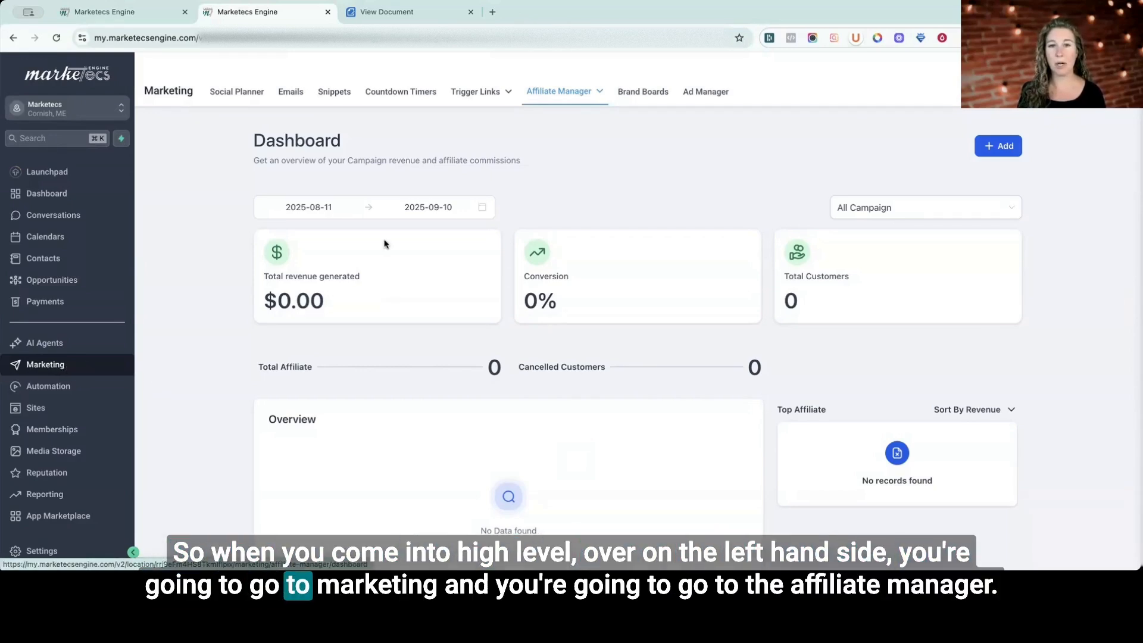
Review the Affiliate Manager dashboard from the revenue summary through to the latest commissions.
mouse_move(548, 94)
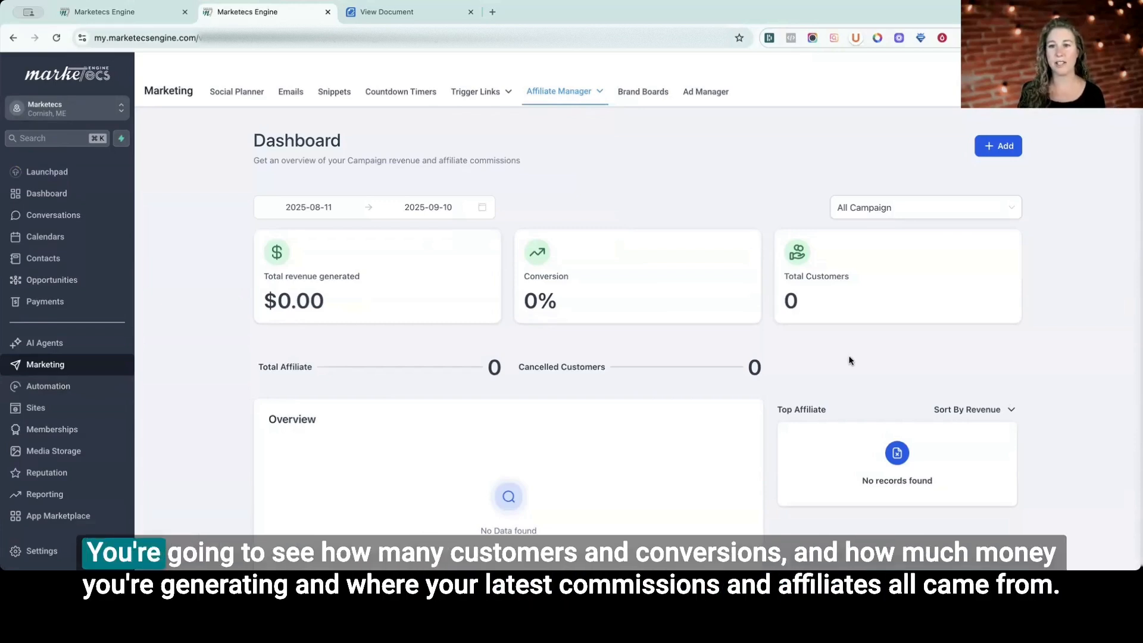
scroll(851, 360, down, 2)
scroll(851, 360, down, 7)
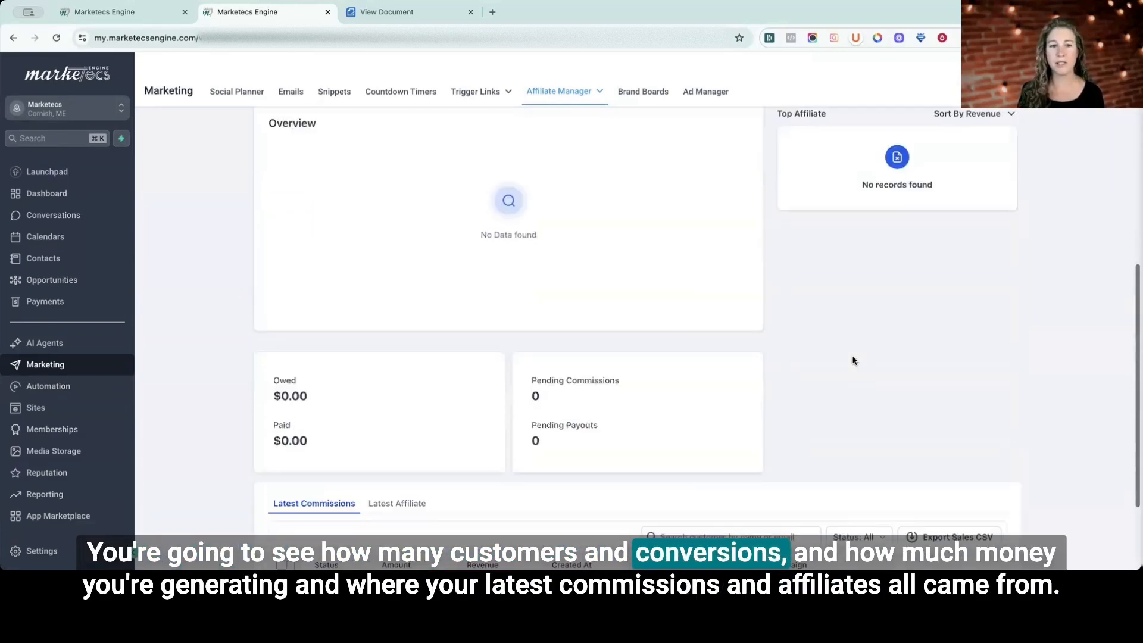
scroll(853, 360, down, 1)
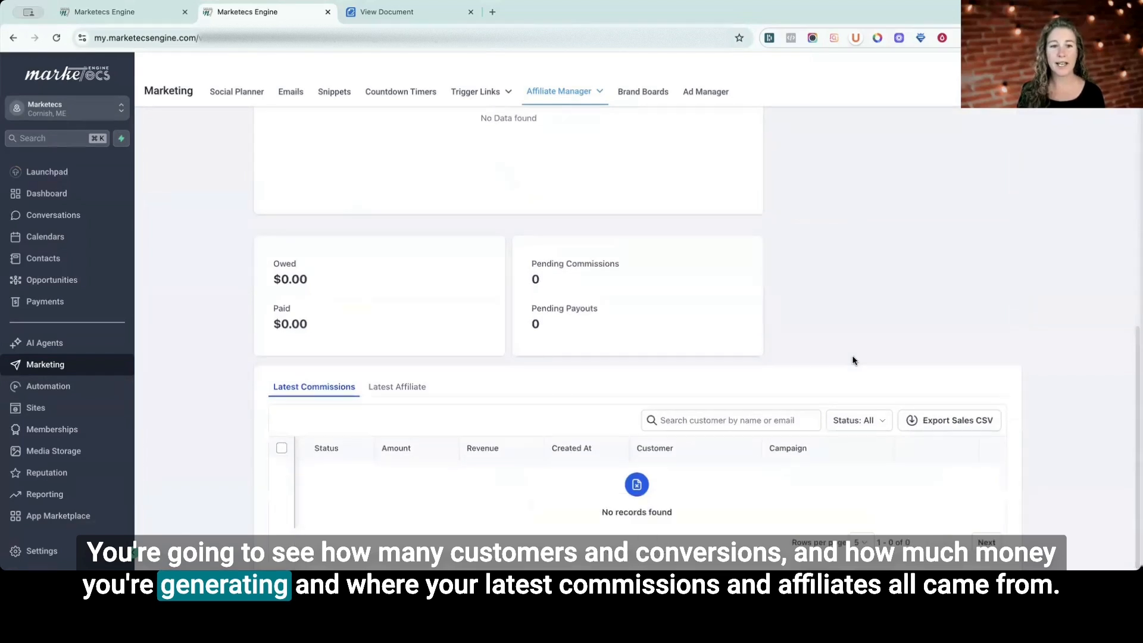
scroll(852, 360, up, 10)
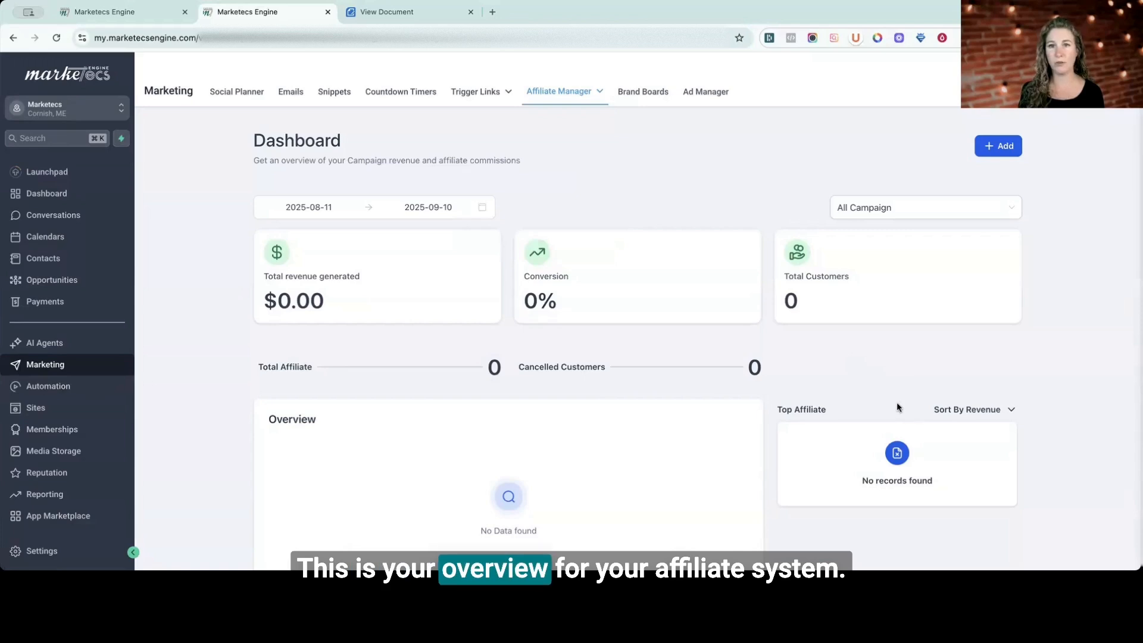
Start a new campaign from the Affiliate Manager's campaign list.
click(562, 90)
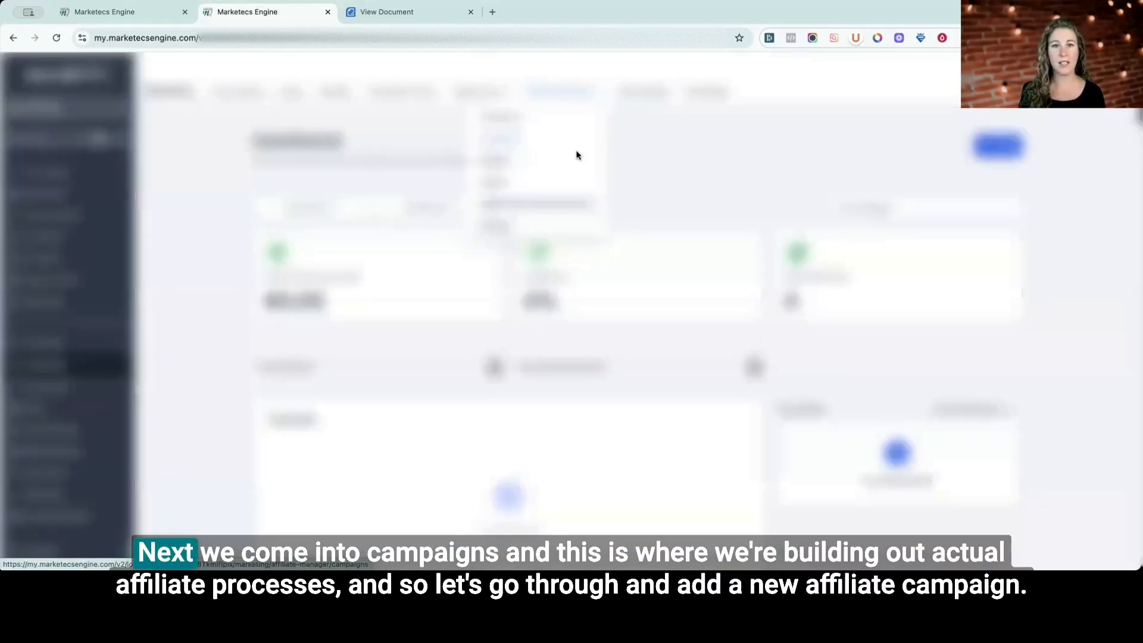
click(576, 153)
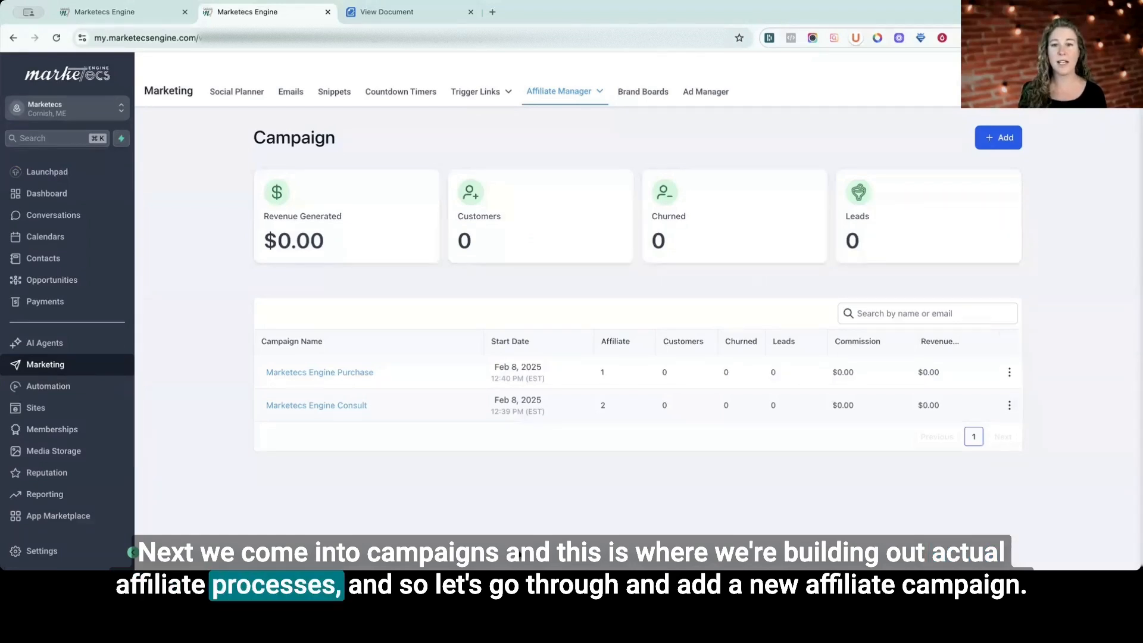
click(1001, 141)
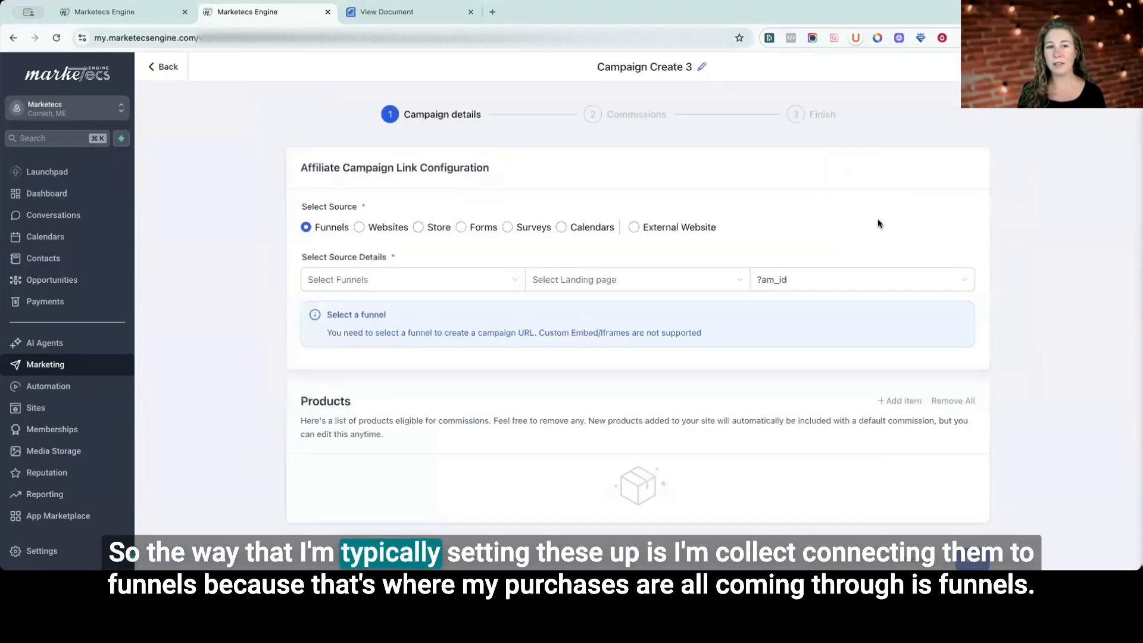
Use the Marketecs Engine Purchase funnel with the Marketecs Engine Advanced Purchase landing page as the campaign source, and proceed to the commission settings.
click(321, 231)
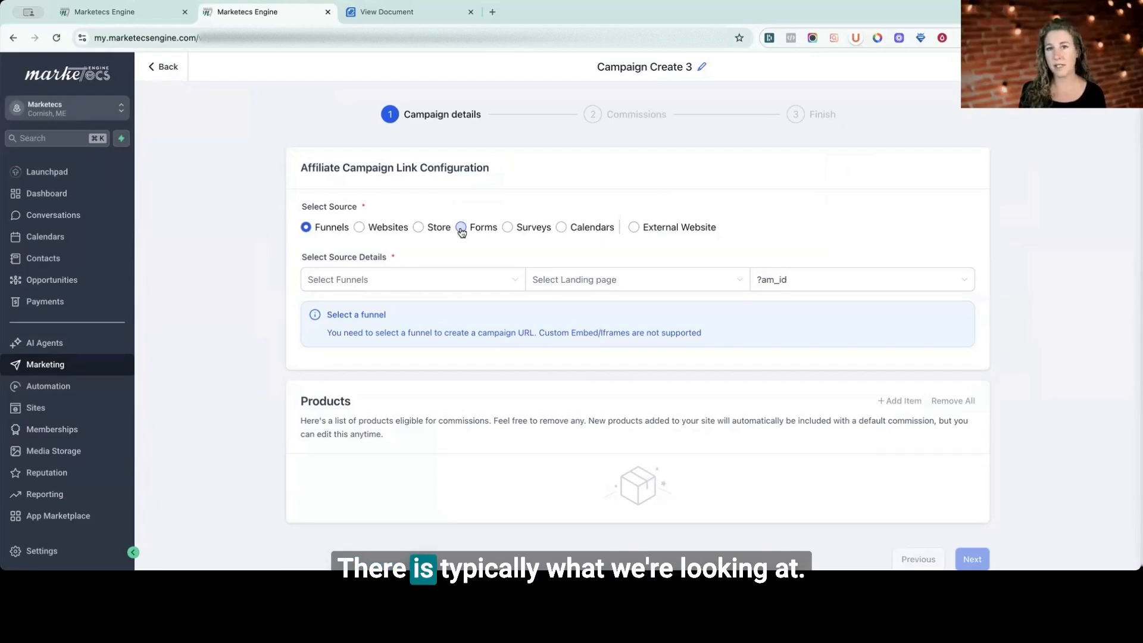
click(427, 283)
click(357, 437)
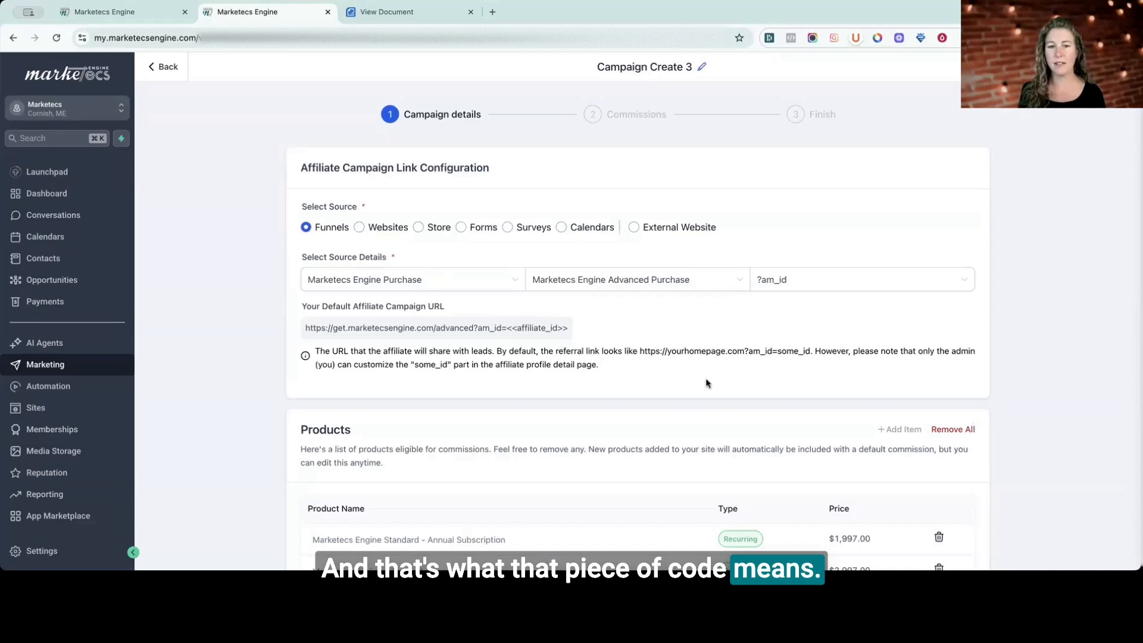
scroll(707, 382, down, 5)
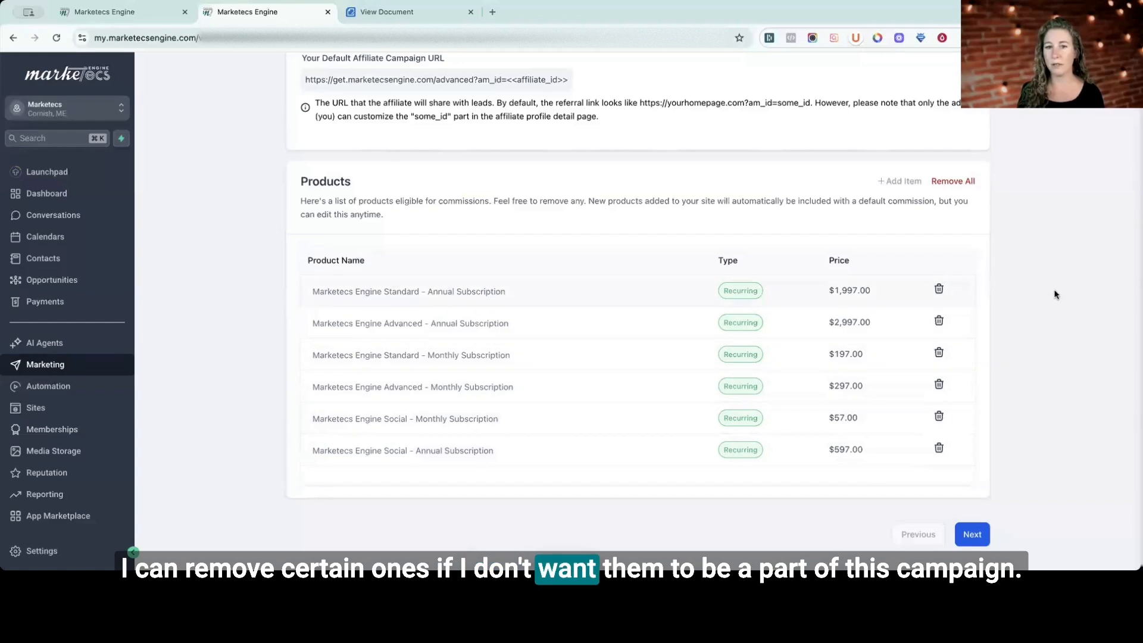
click(972, 535)
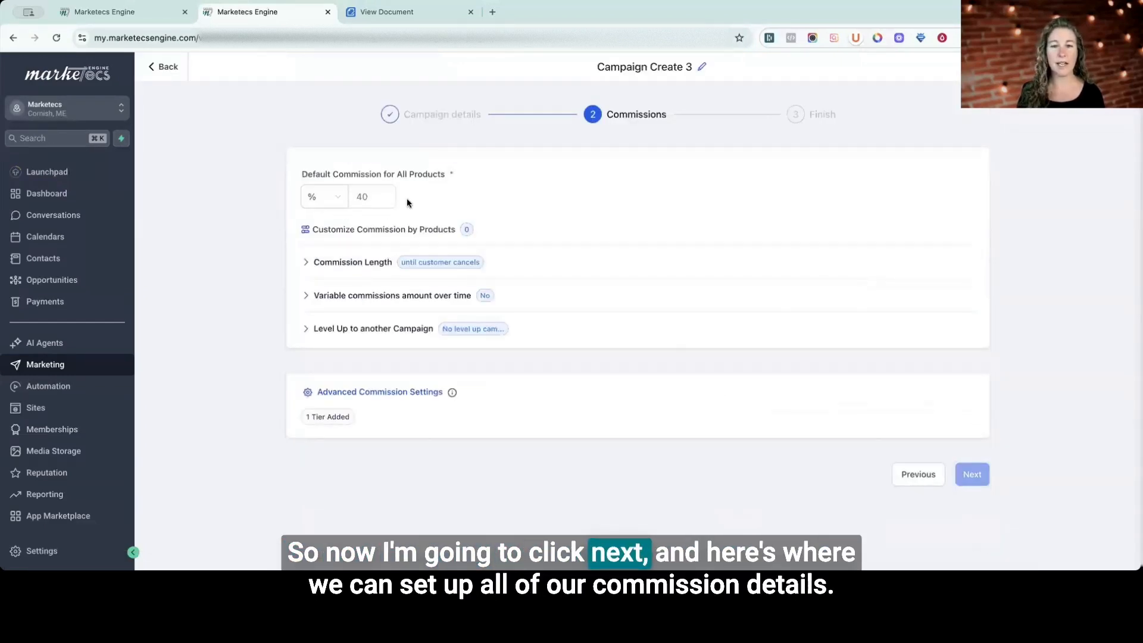
Set the default commission for all products to 50%.
click(364, 198)
click(331, 201)
click(378, 197)
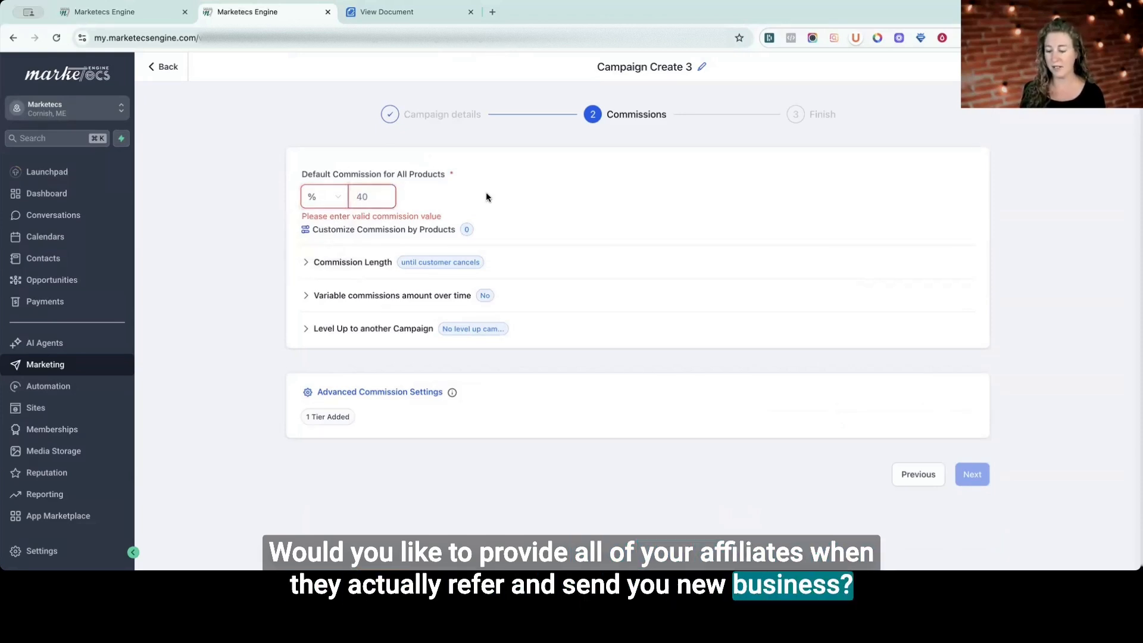
text(50)
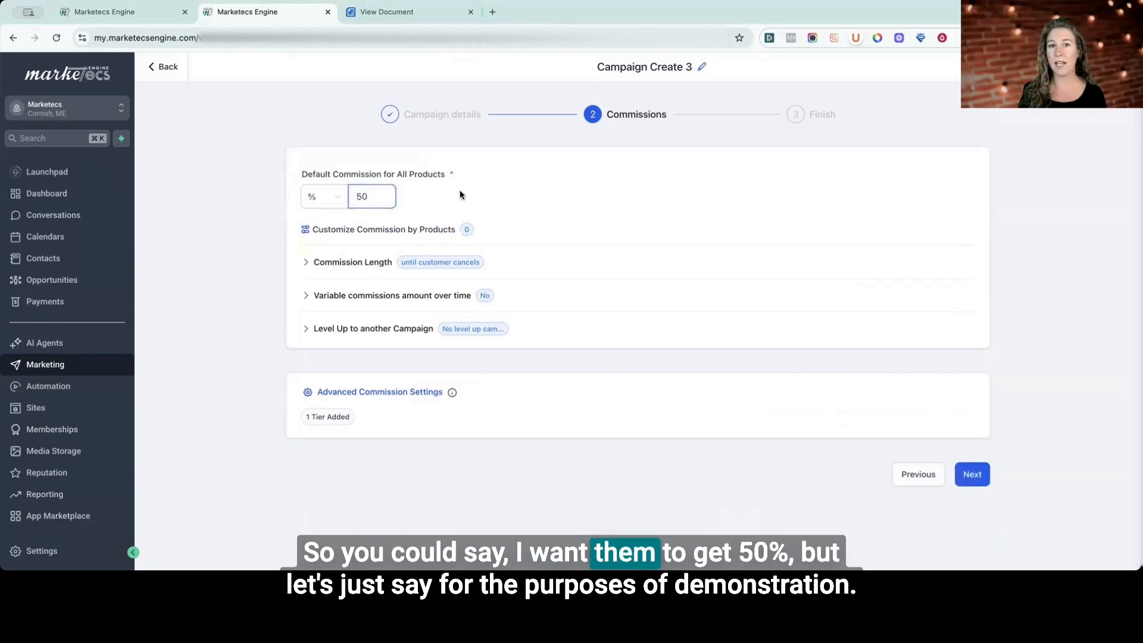
Try a custom 20% commission for the Marketecs Engine Social monthly subscription and discard the per-product changes.
click(365, 230)
scroll(688, 300, down, 2)
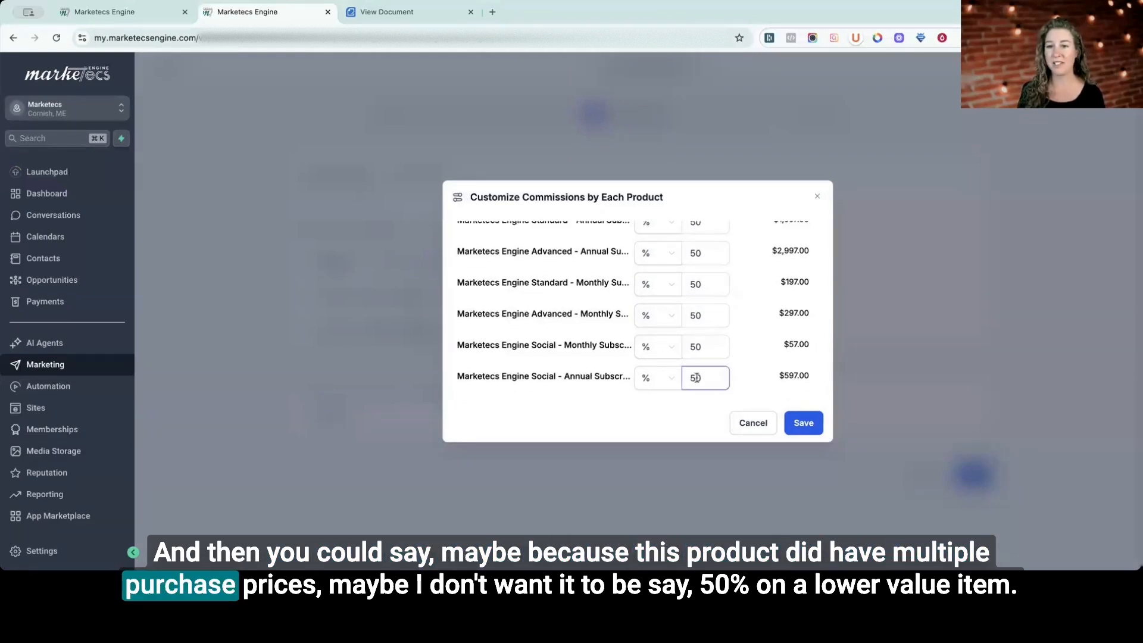
click(695, 347)
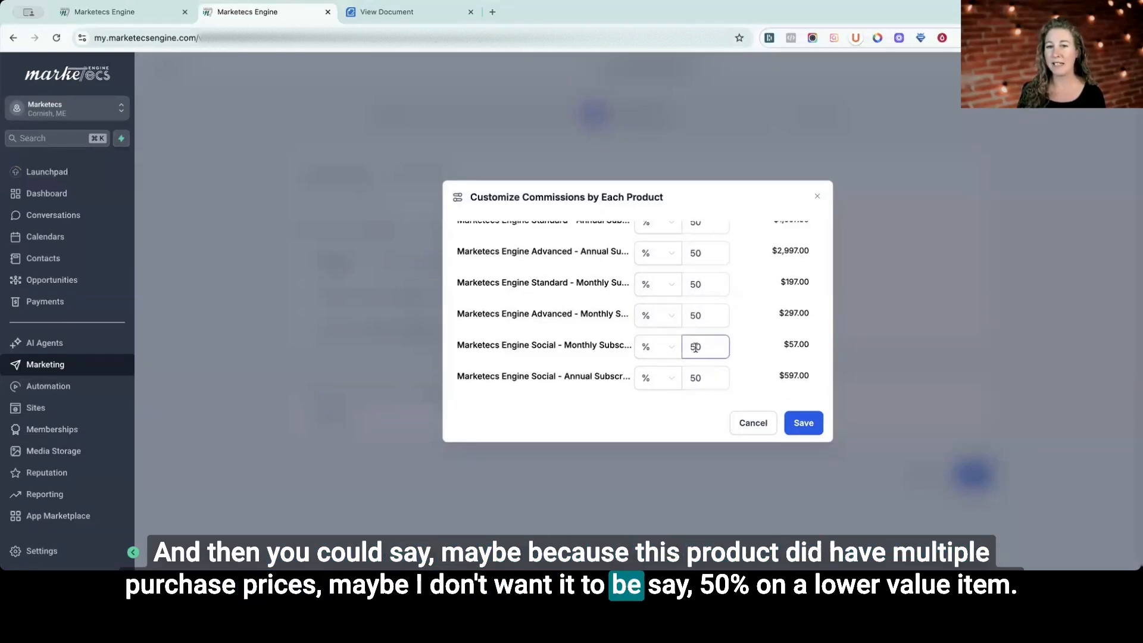
text(20)
scroll(702, 316, up, 1)
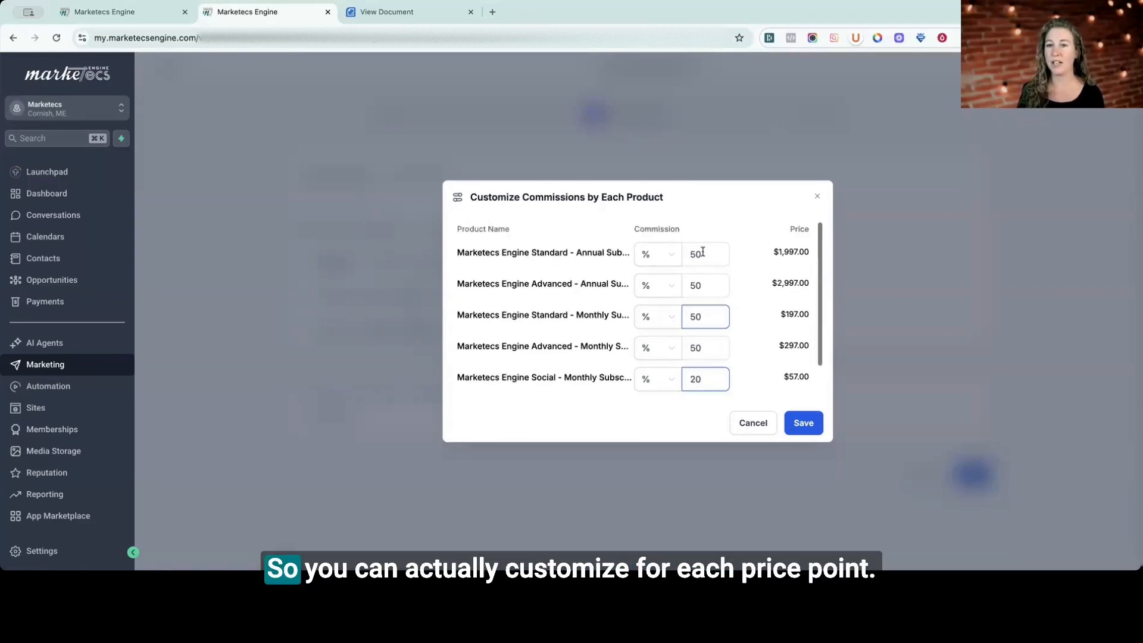
click(753, 425)
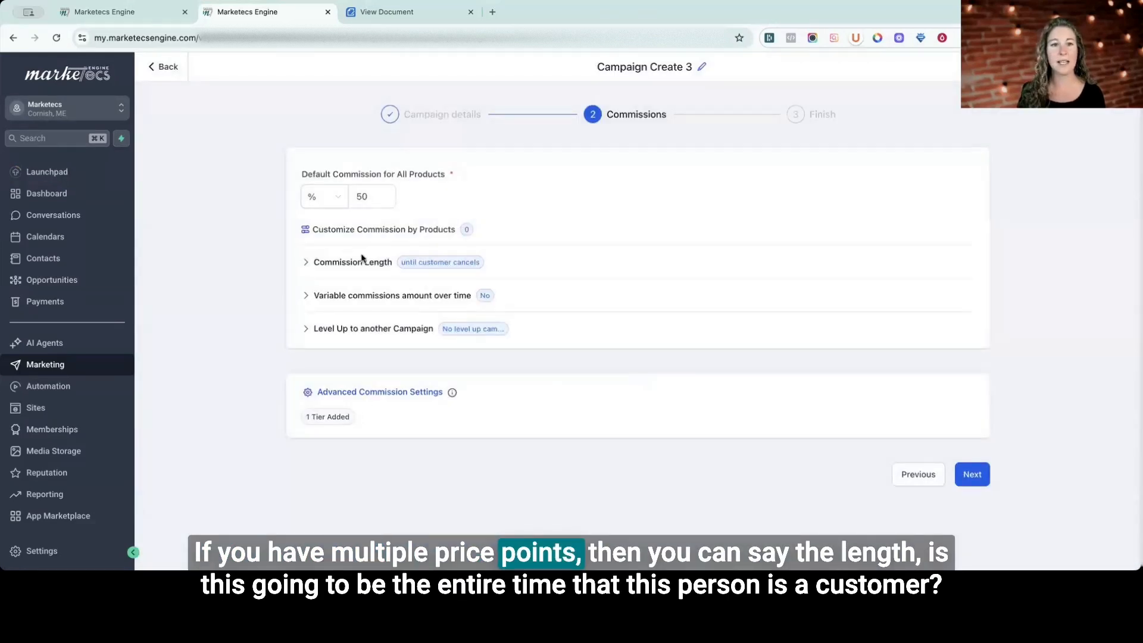
Try limiting the commission length by count to 3 charges, and return the payment duration to until customer cancels.
click(362, 260)
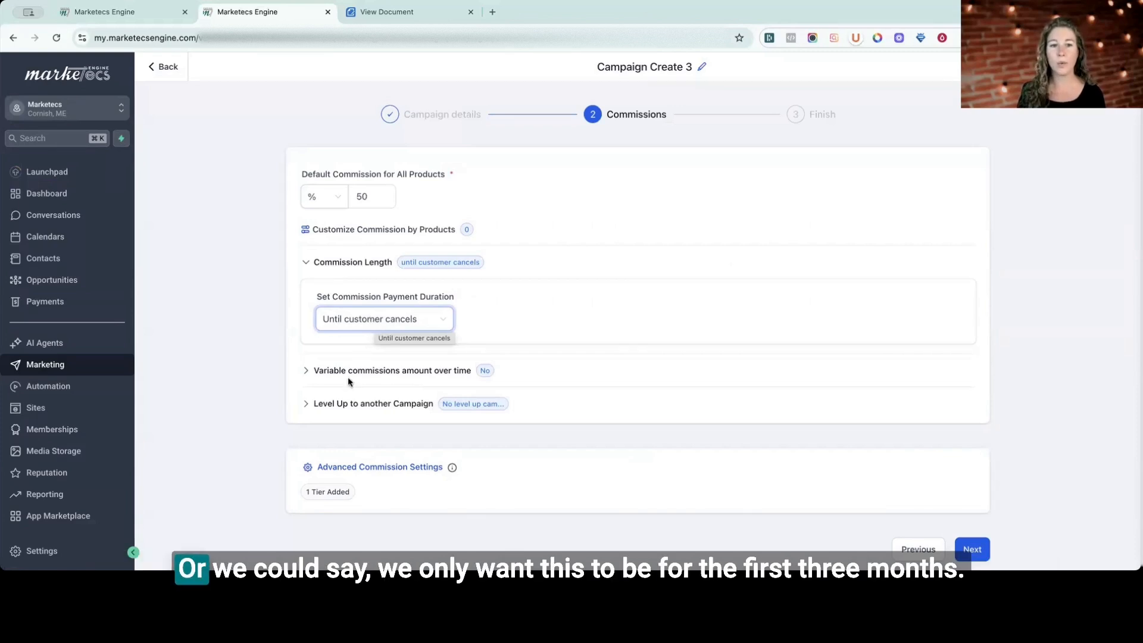
click(371, 320)
click(363, 363)
click(503, 346)
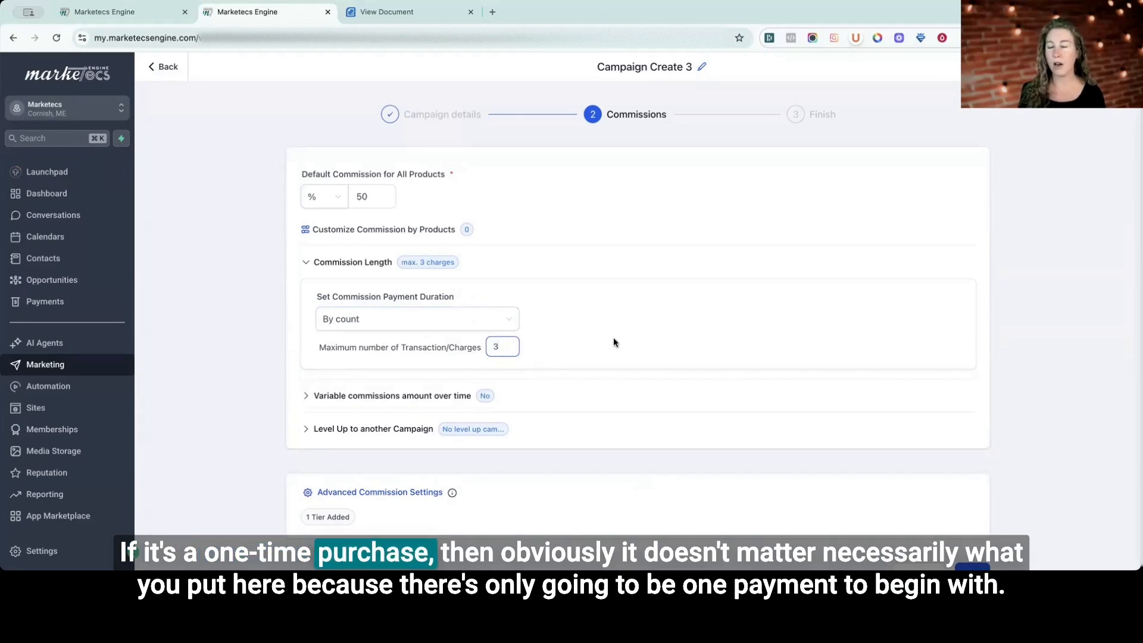
click(400, 322)
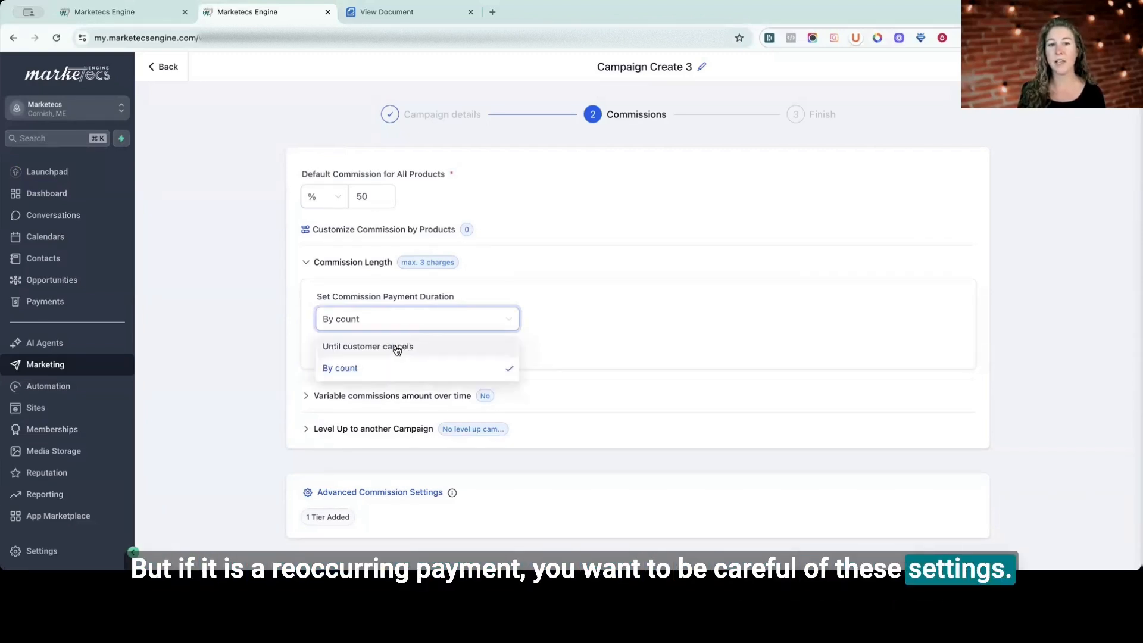
click(397, 348)
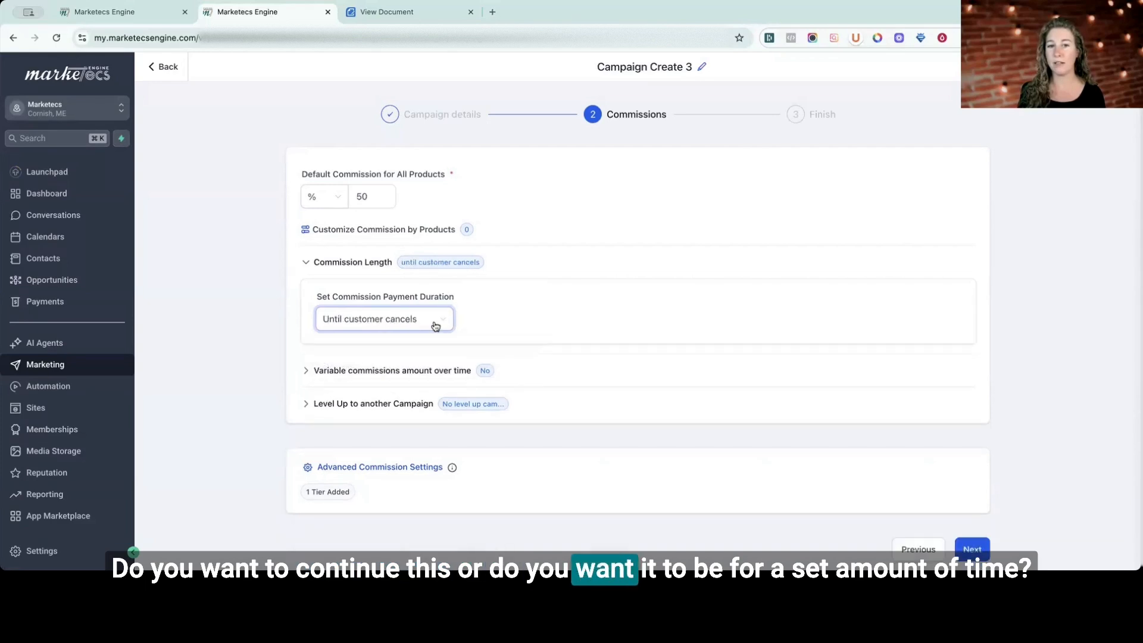
Set the variable commission for an affiliate to two levels and the default commission for all products to 20%.
click(413, 371)
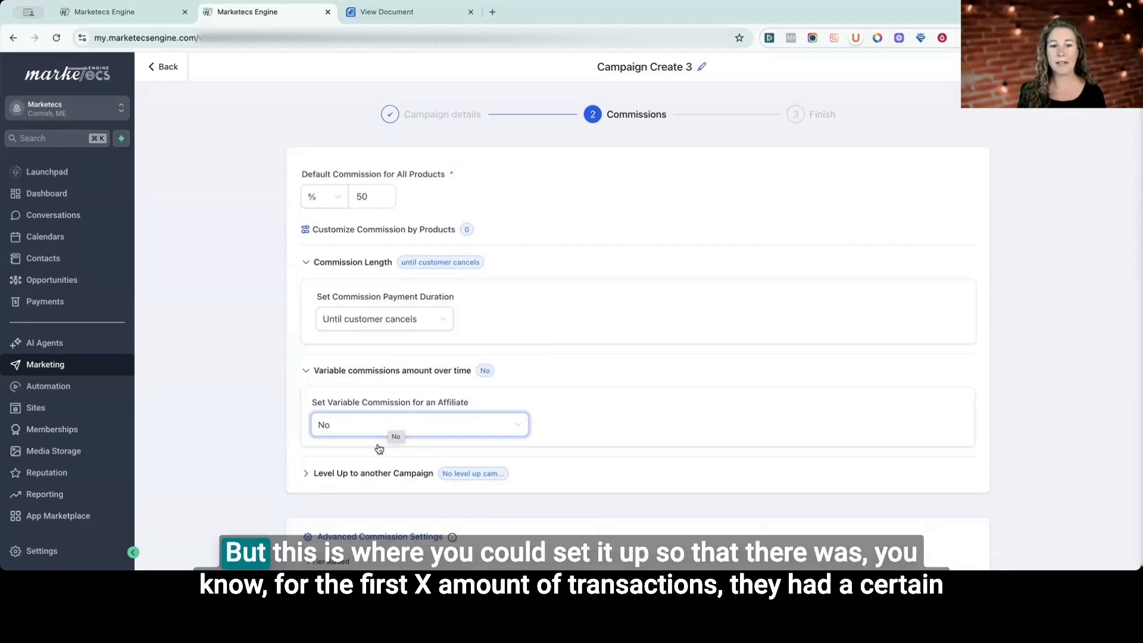
click(388, 423)
click(380, 476)
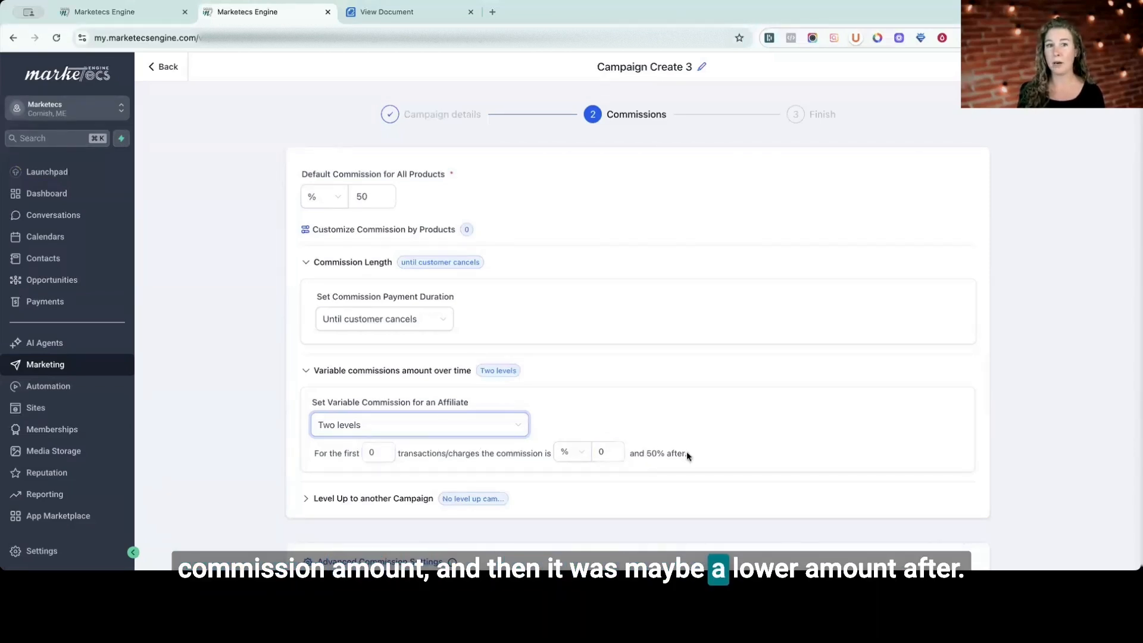
click(361, 198)
double_click(361, 198)
text(2)
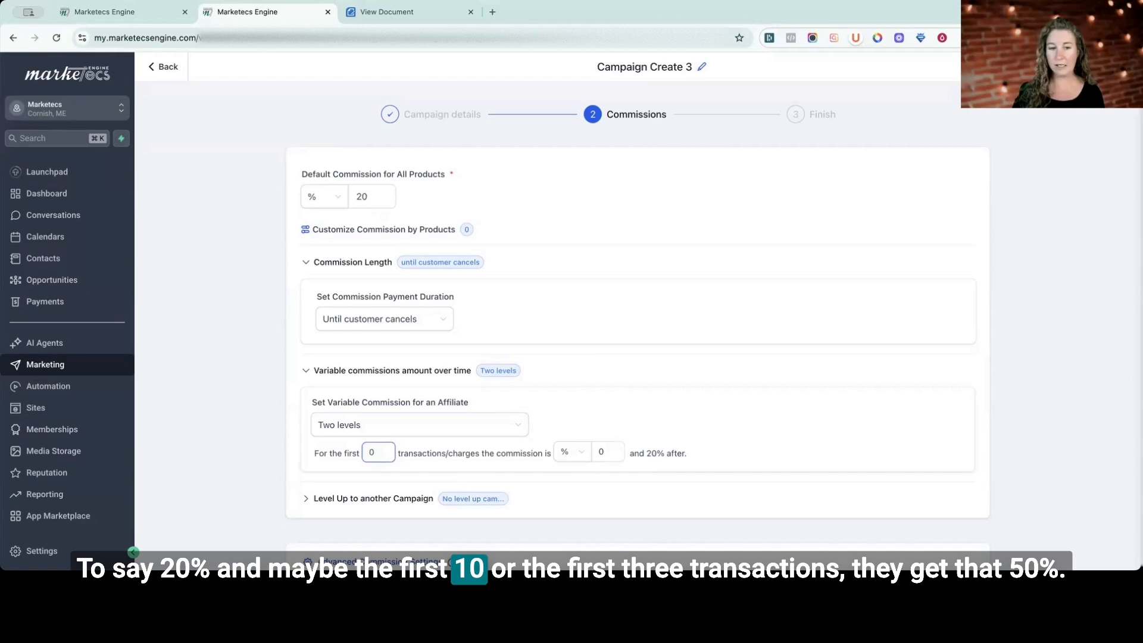
Set the first commission level to 50% for the first 3 transactions, and proceed to the campaign's finish stage.
double_click(374, 454)
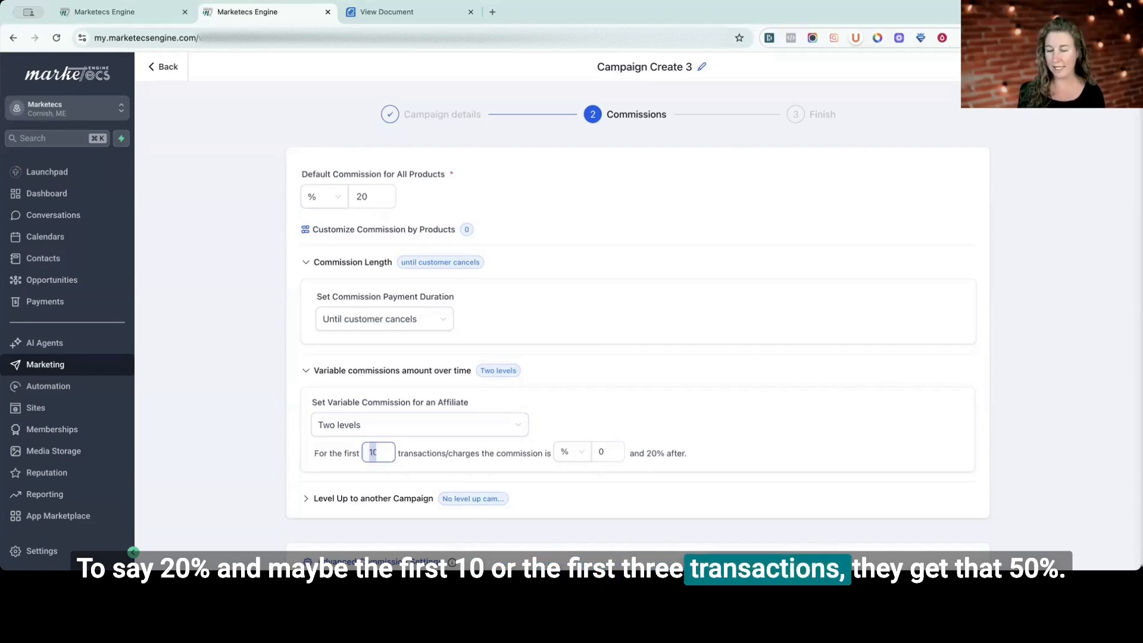
click(600, 450)
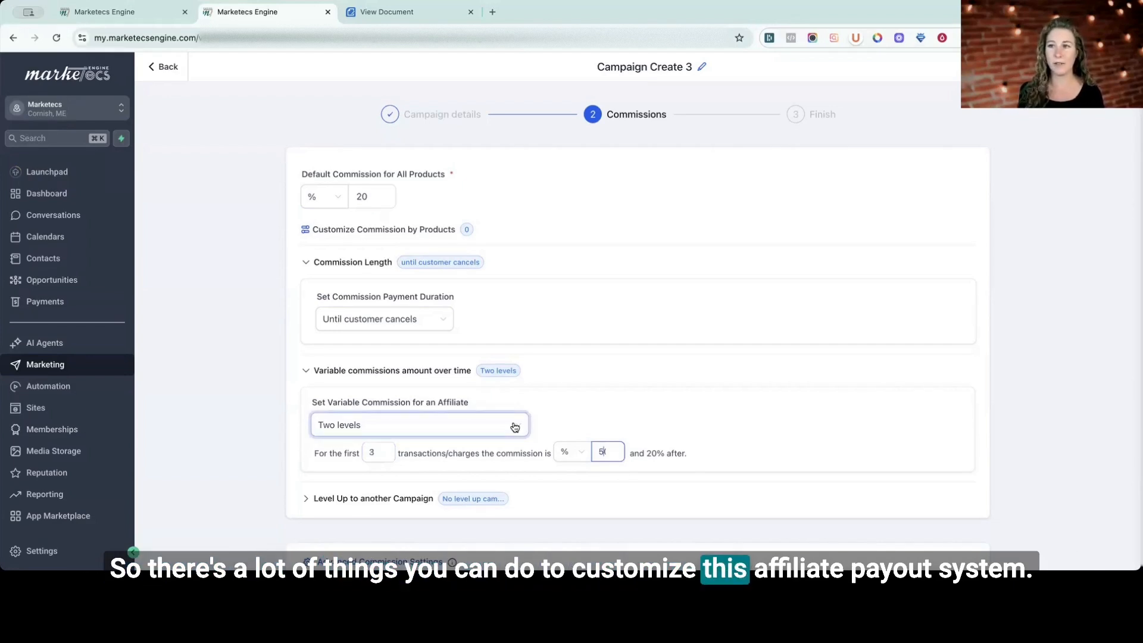
click(734, 416)
scroll(735, 415, down, 1)
scroll(734, 416, down, 3)
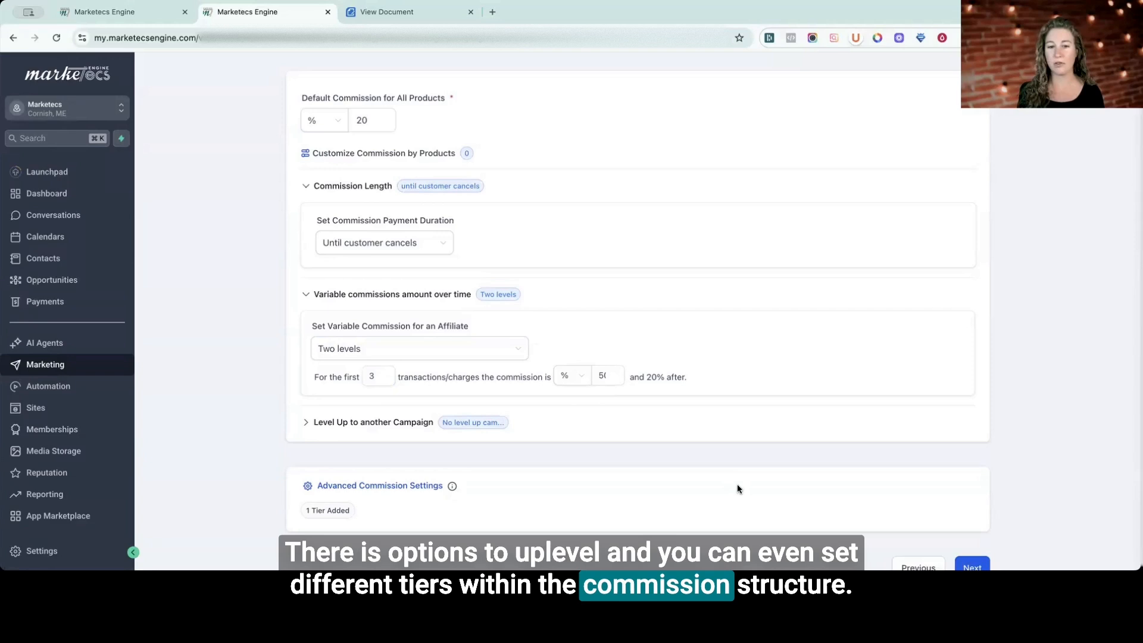
scroll(737, 489, down, 1)
scroll(737, 488, up, 3)
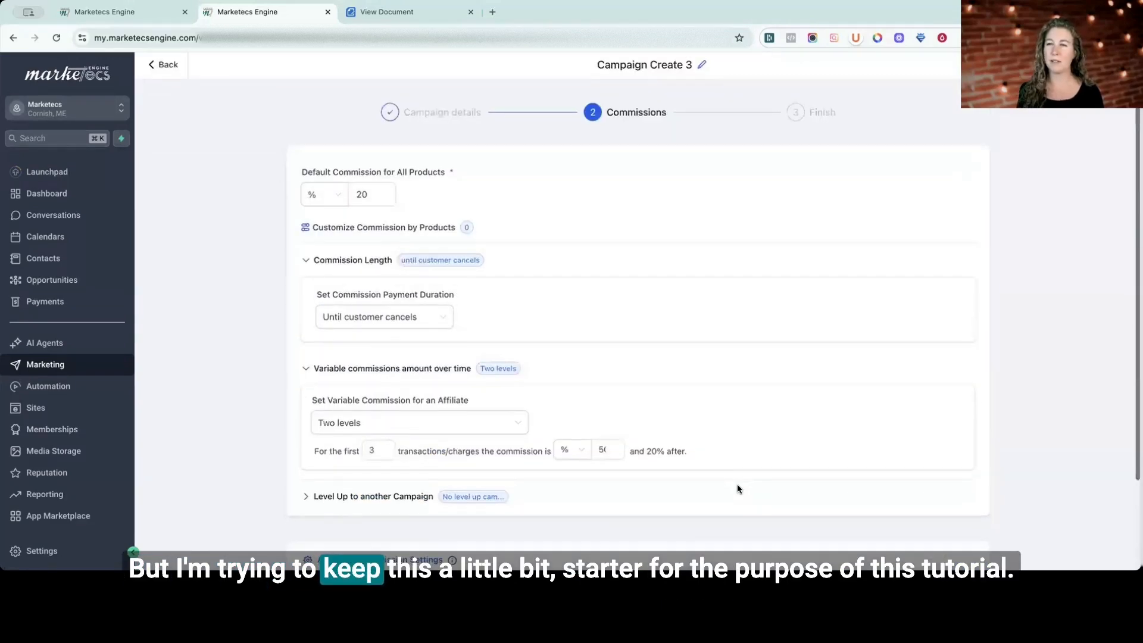
scroll(738, 488, down, 3)
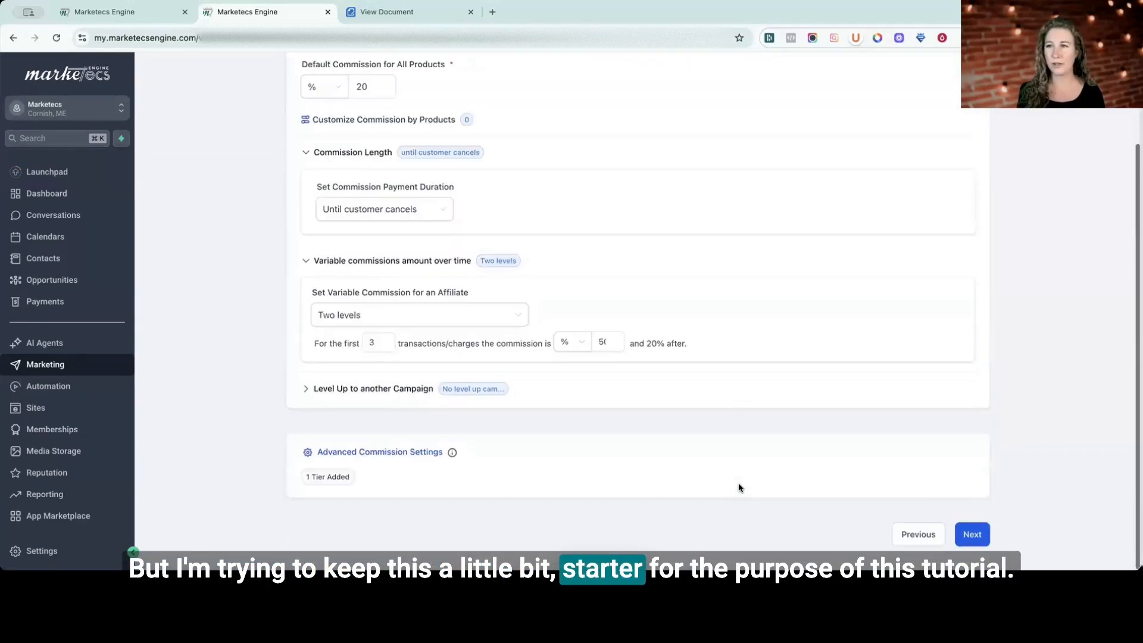
click(974, 535)
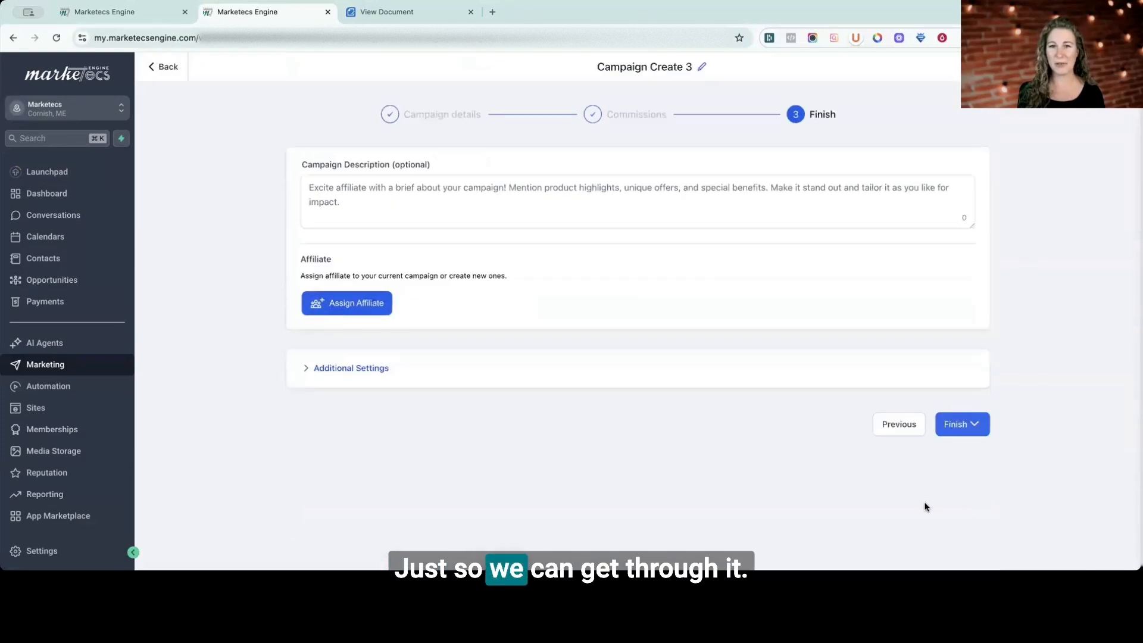
Look at the campaign description field and the list of affiliates that can be assigned, without assigning any.
click(351, 195)
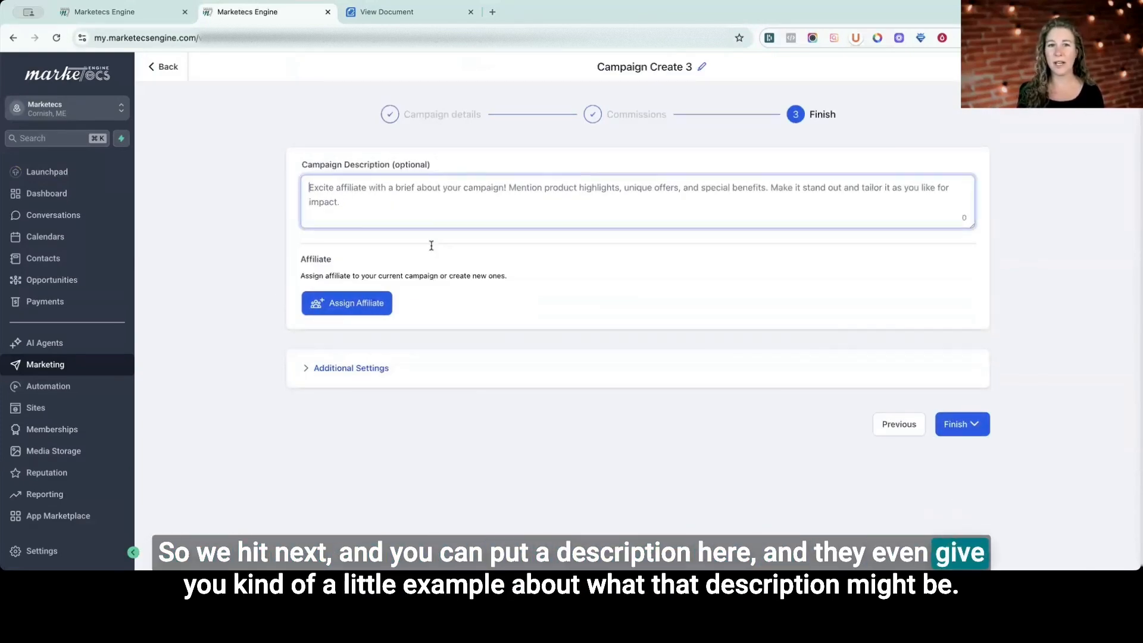
click(372, 308)
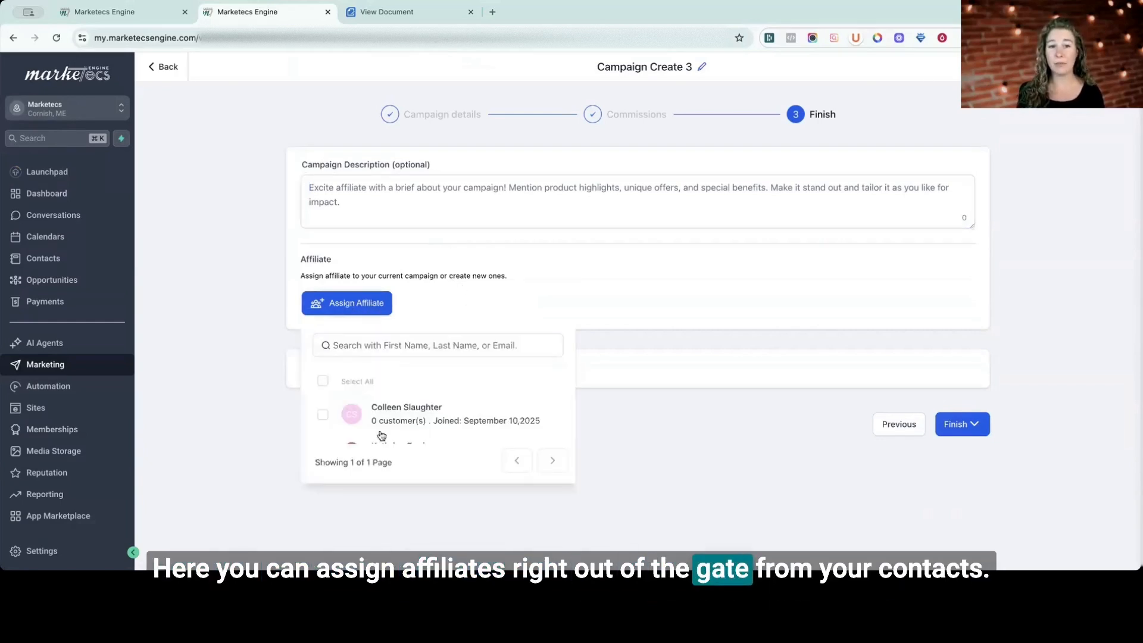
click(490, 290)
Expand the additional settings, review the email notification and payout options, and open the cookie life value for editing.
click(353, 372)
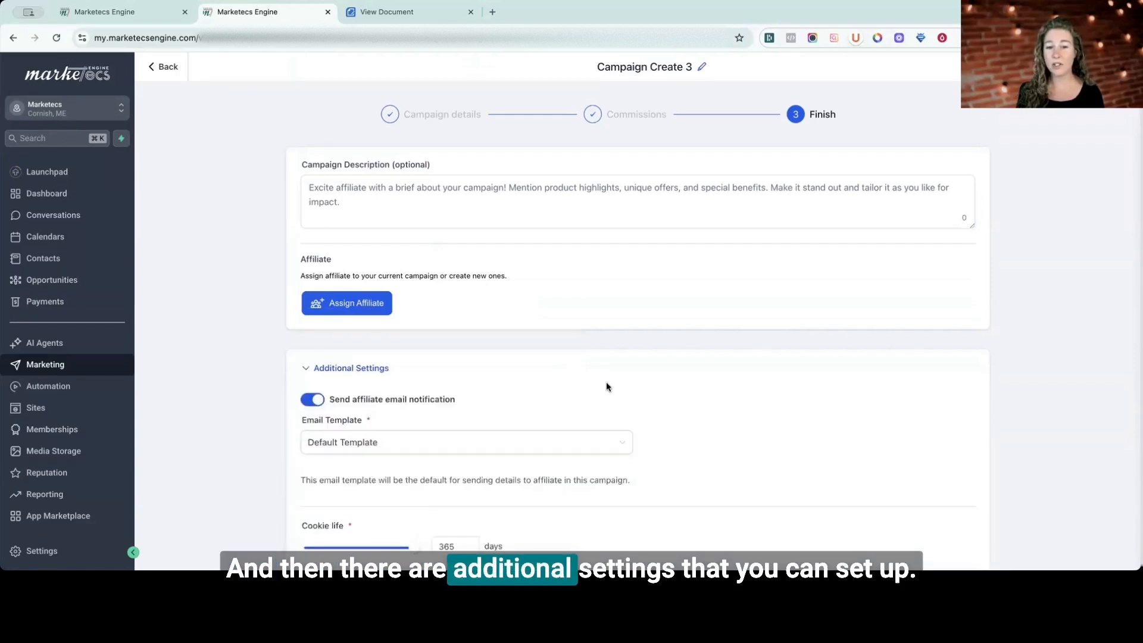
scroll(606, 384, down, 1)
scroll(605, 387, down, 1)
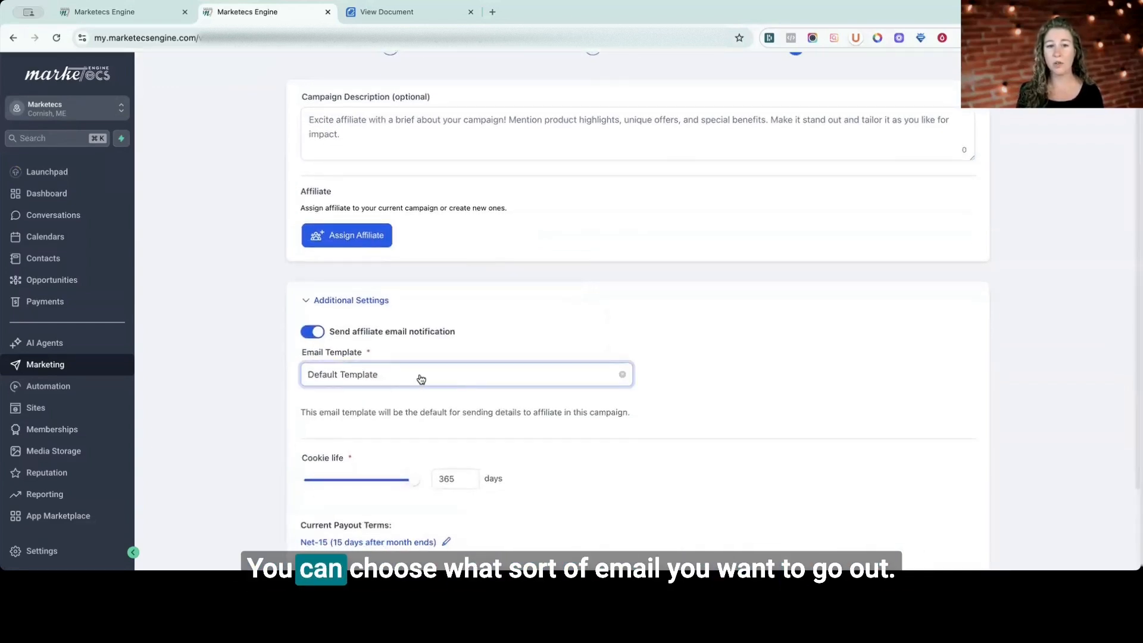
scroll(461, 383, down, 3)
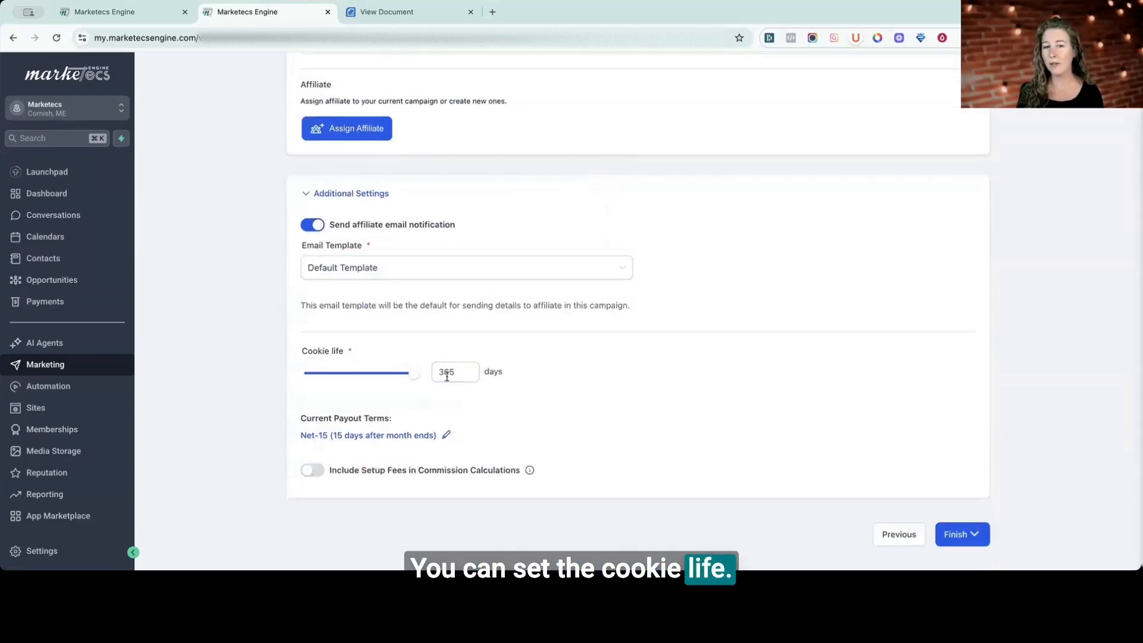
double_click(444, 375)
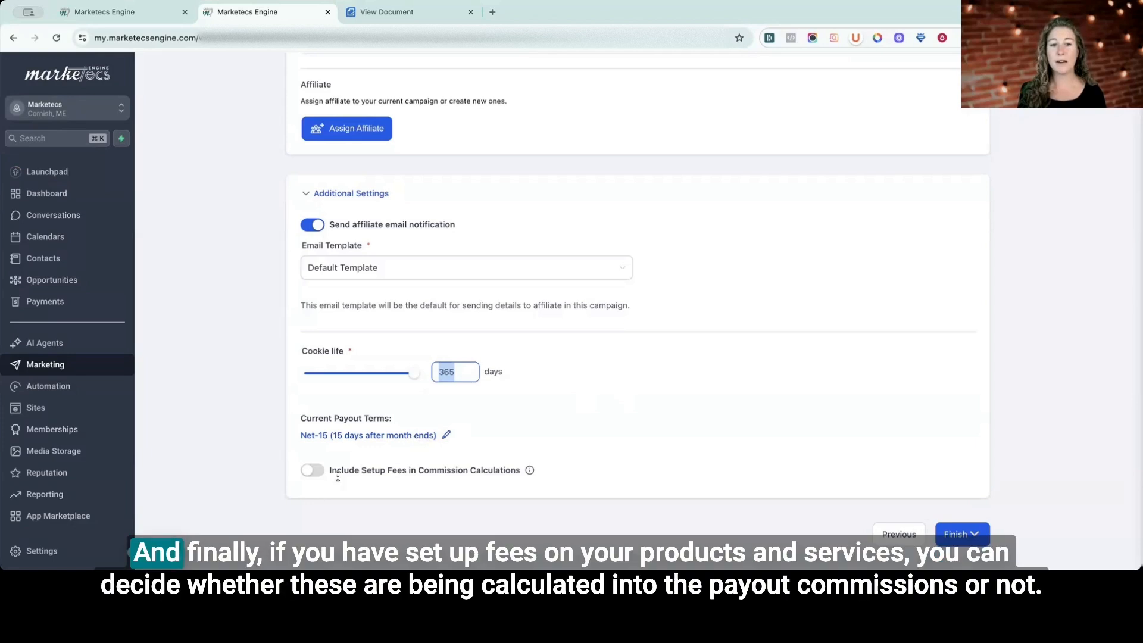
Review the option to include setup fees in commission calculations, and finish the campaign by publishing it immediately.
drag(445, 469, 362, 470)
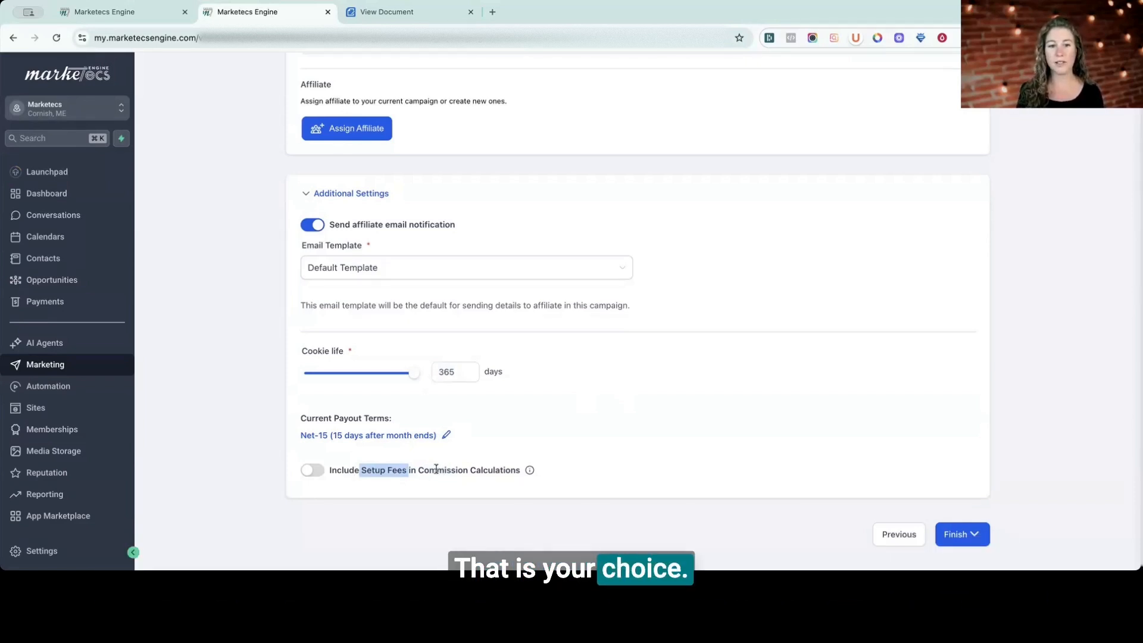
click(958, 535)
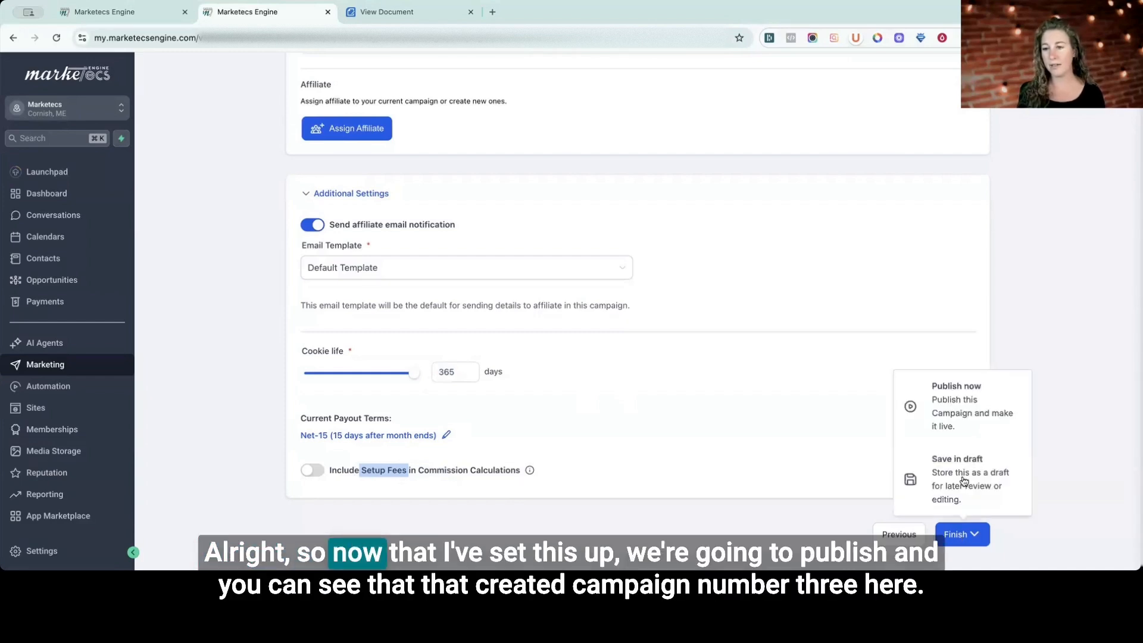
click(950, 406)
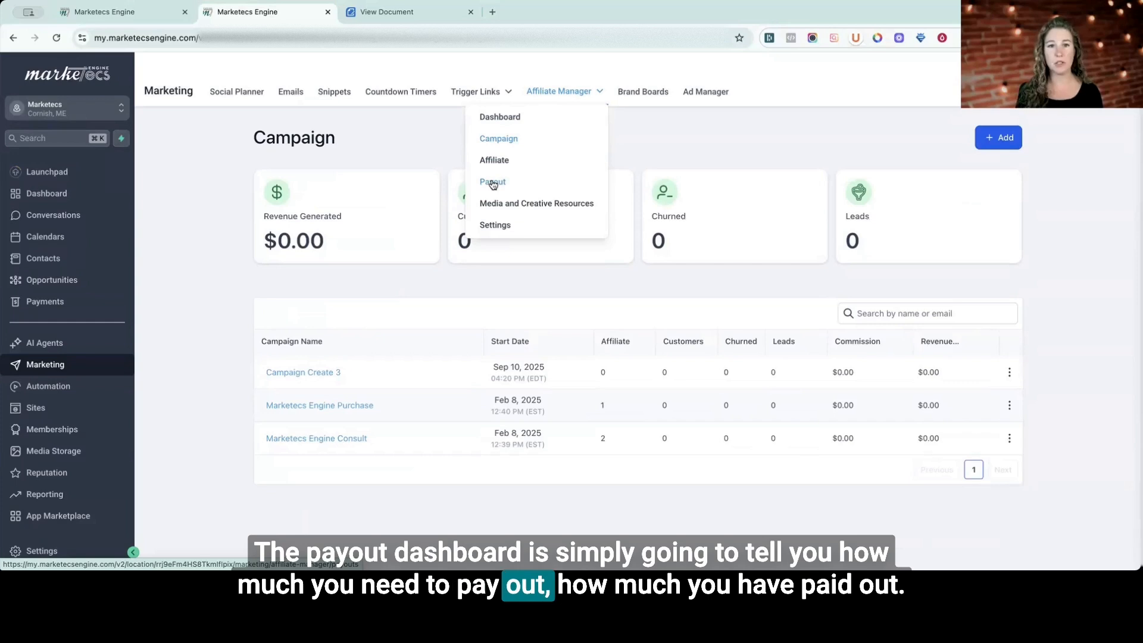
Look over the affiliate Media and Creative Resources, and examine the default campaign settings, including payout terms and the sub-affiliate options.
click(512, 202)
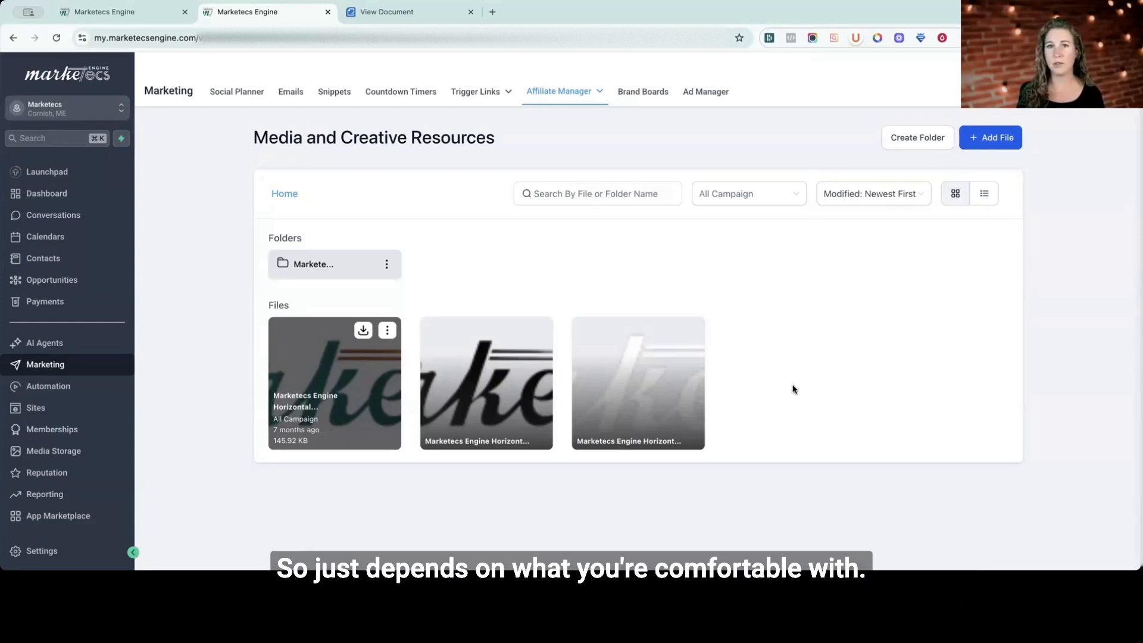
mouse_move(559, 91)
click(495, 224)
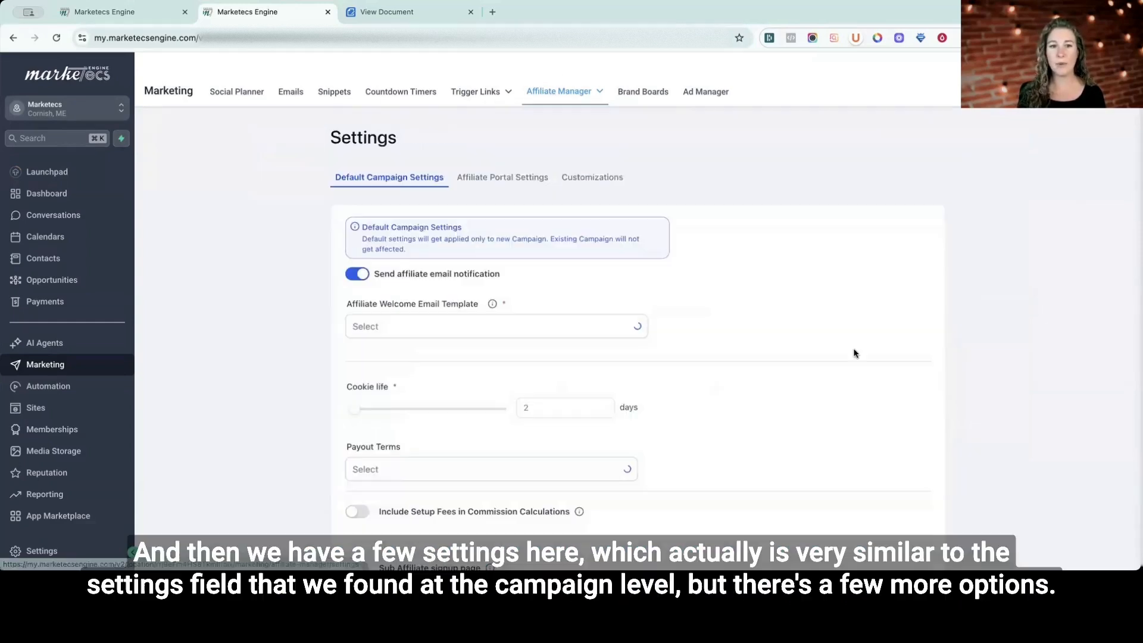
scroll(854, 351, down, 3)
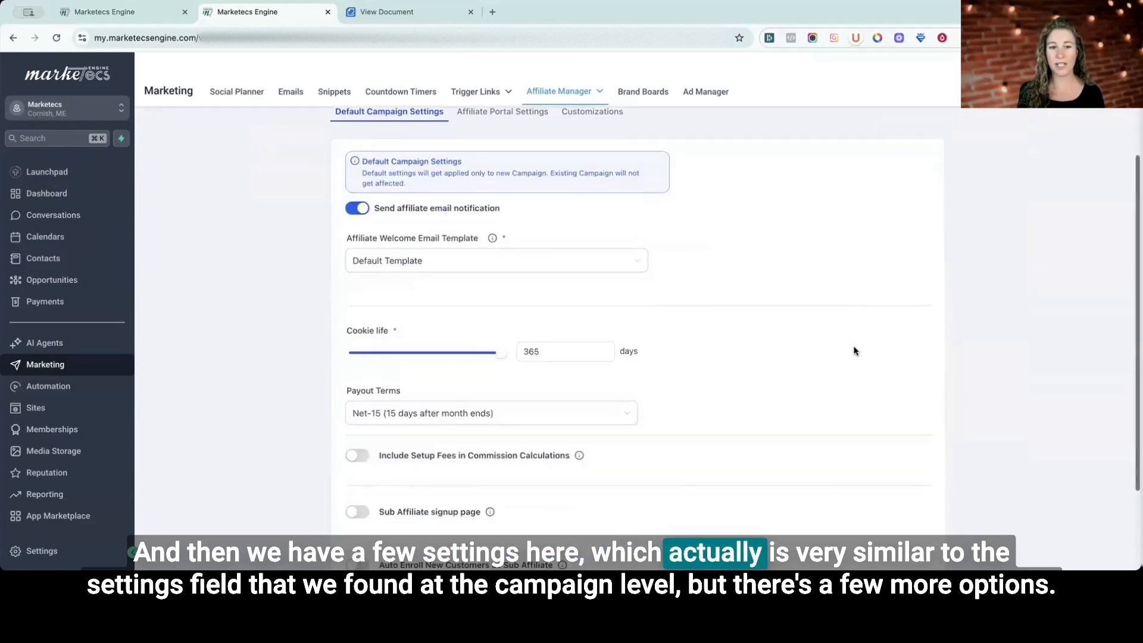
scroll(854, 351, up, 3)
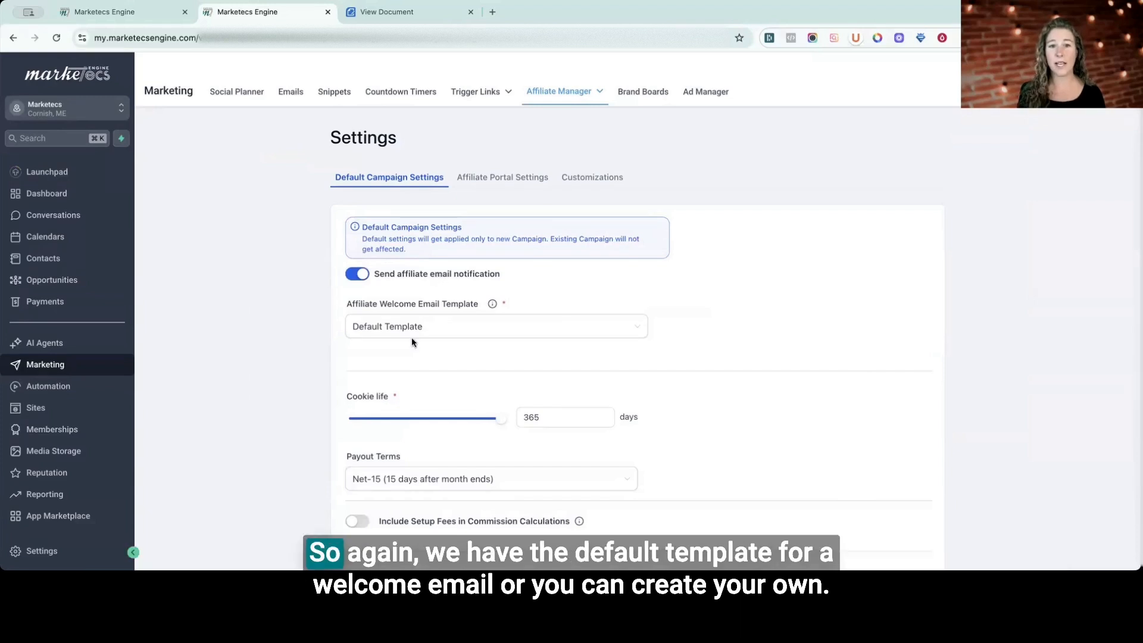
scroll(431, 332, down, 2)
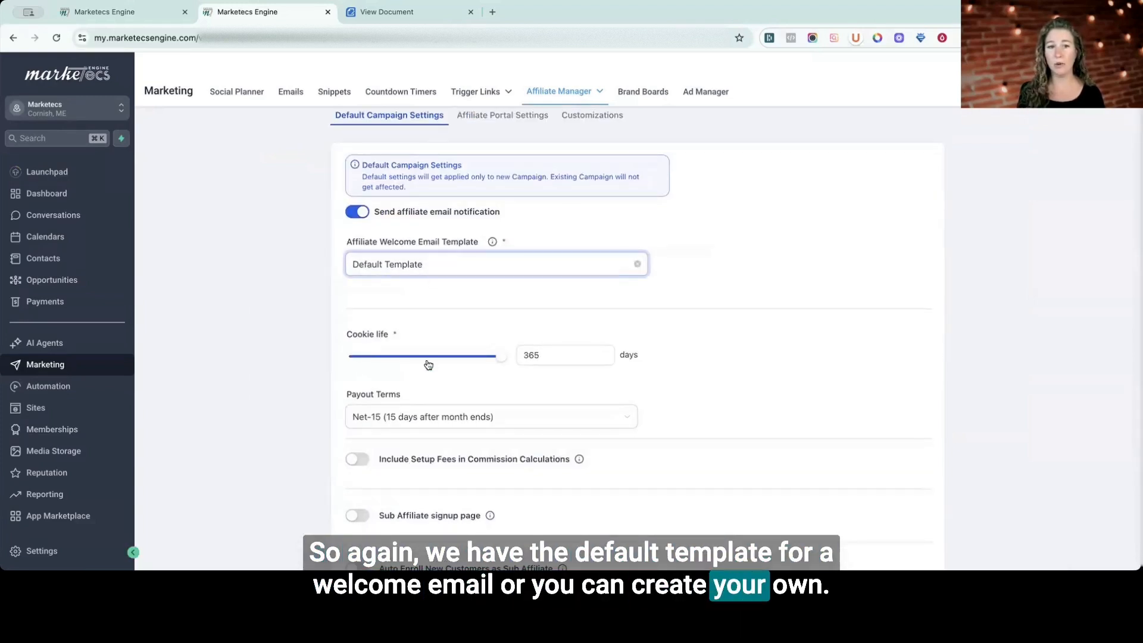
scroll(452, 356, down, 4)
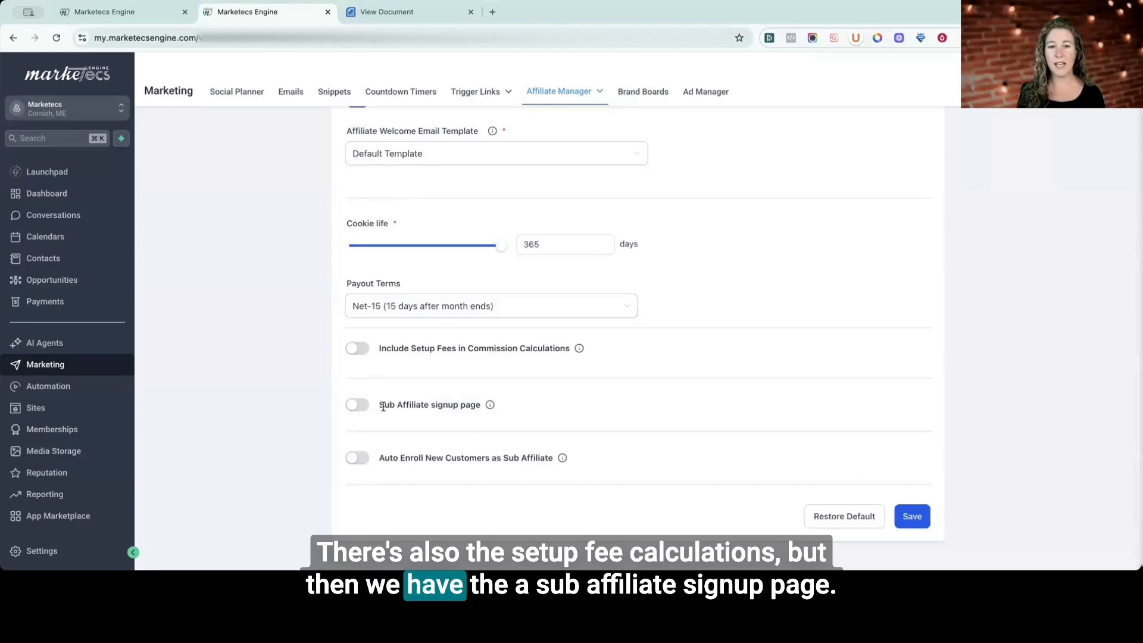
drag(382, 407, 458, 407)
mouse_move(490, 406)
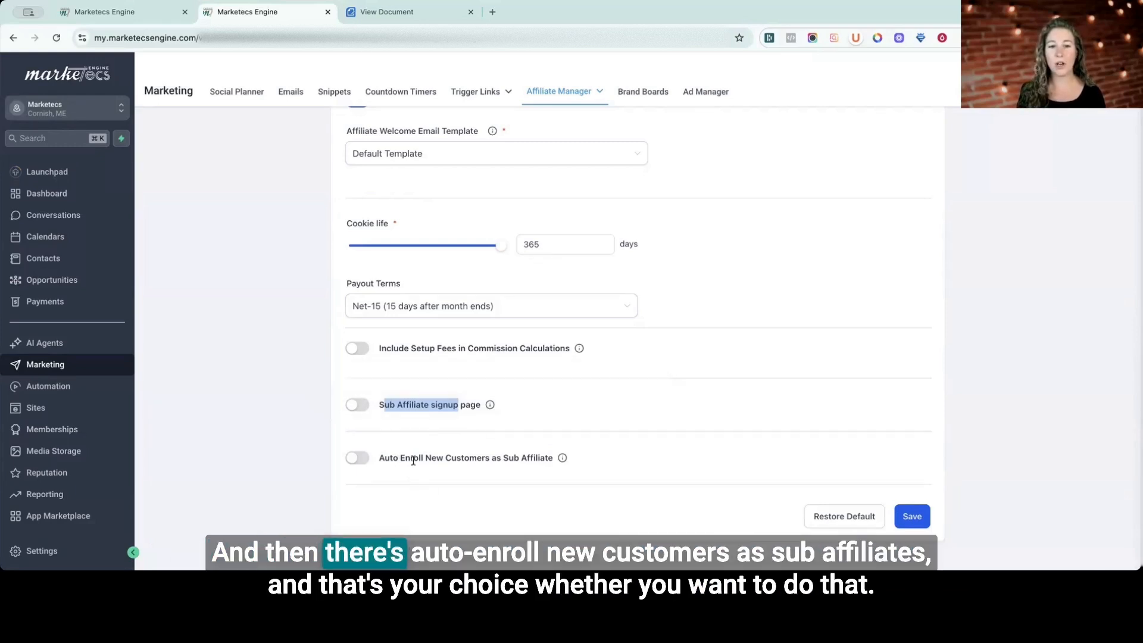
drag(400, 458, 486, 462)
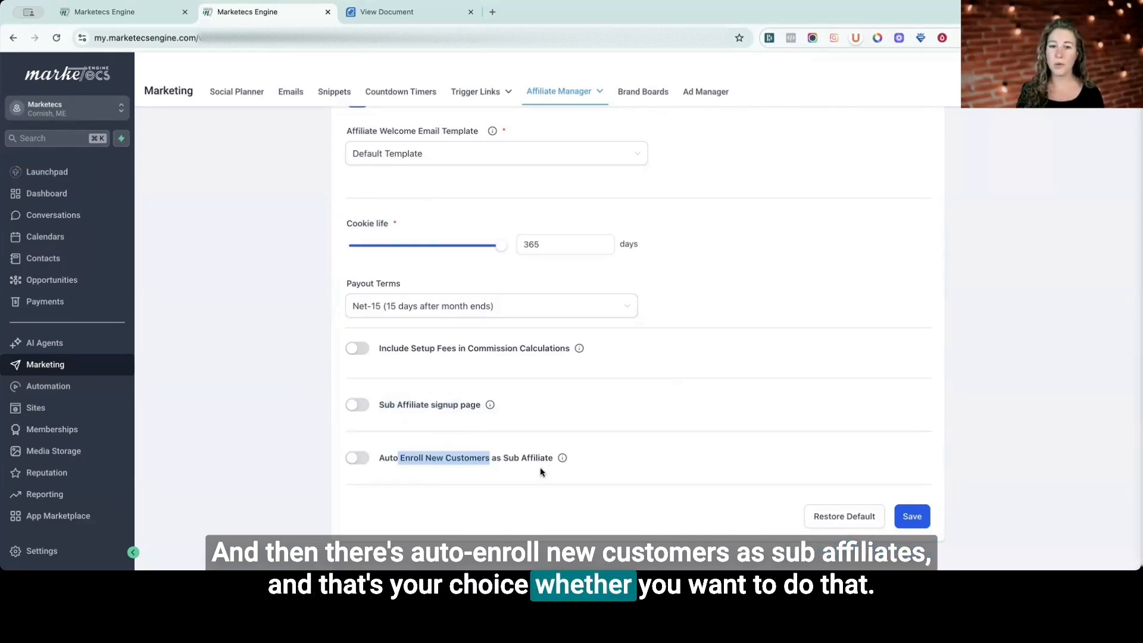
mouse_move(562, 459)
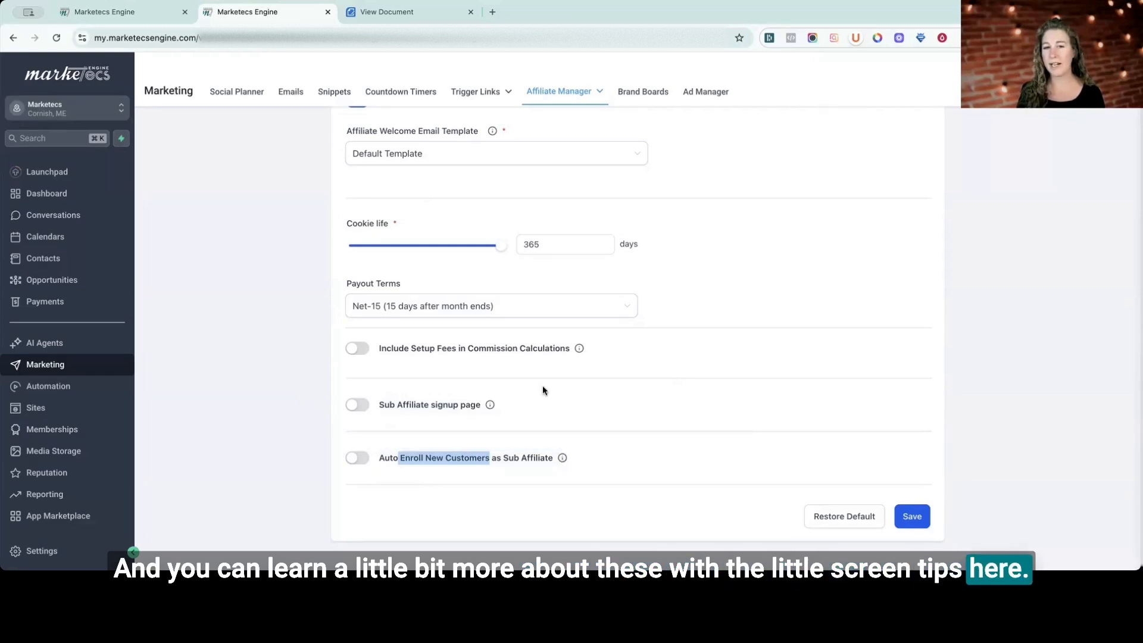
Examine the Affiliate Portal Settings for W9/W8 forms, masked referral emails, the payout method requirement and payout method configuration.
scroll(542, 390, up, 5)
click(501, 177)
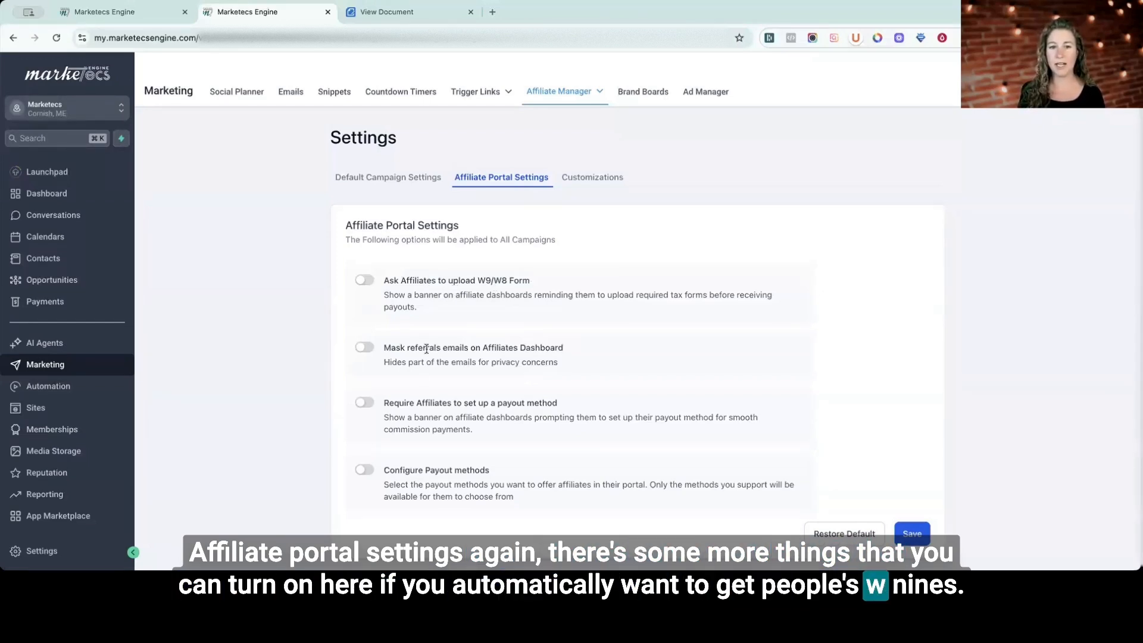
drag(418, 347, 487, 344)
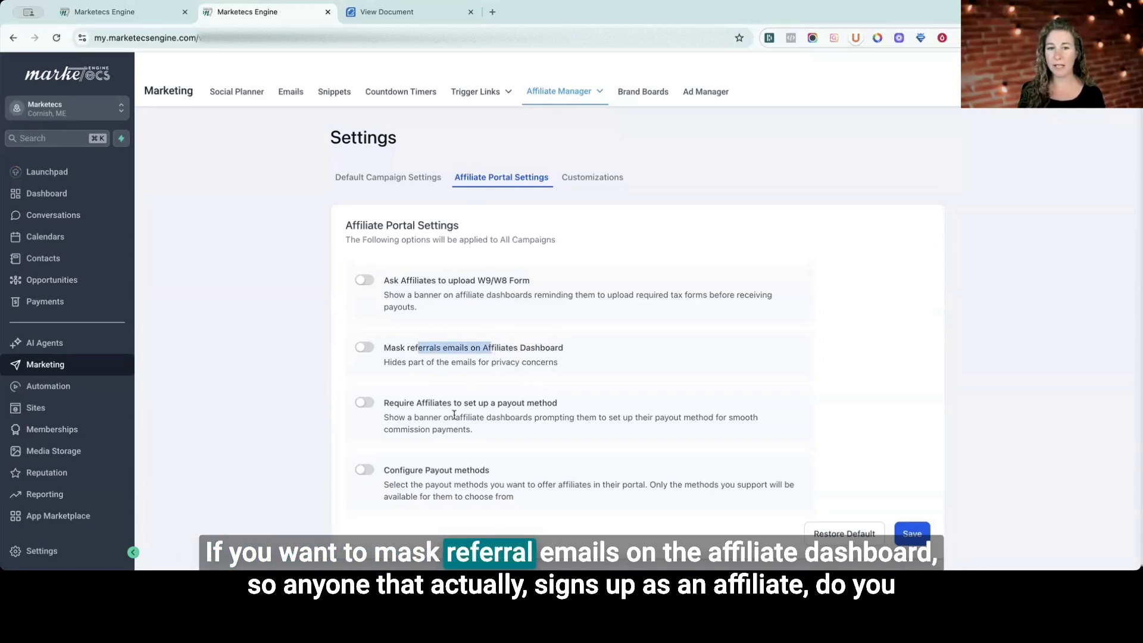
click(416, 404)
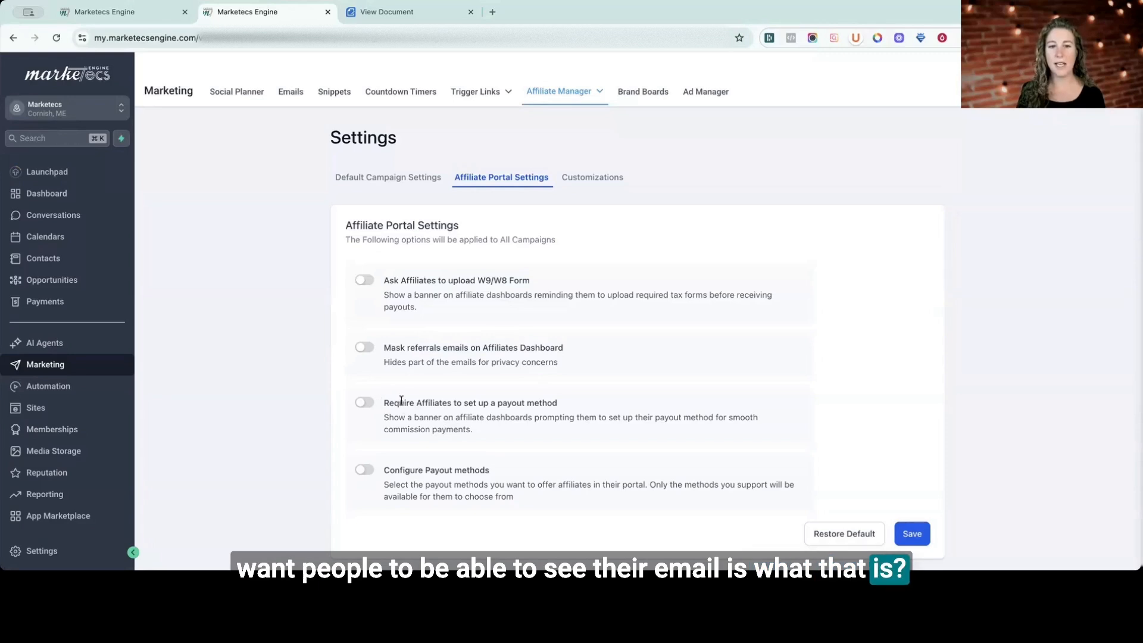
drag(403, 402, 575, 406)
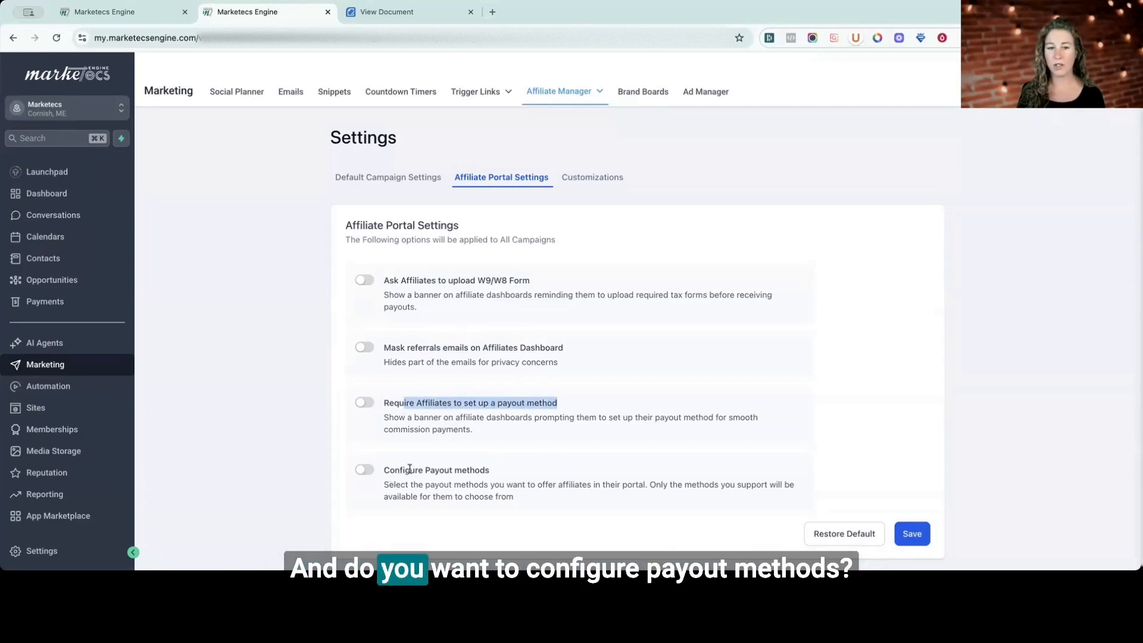
drag(400, 470, 528, 479)
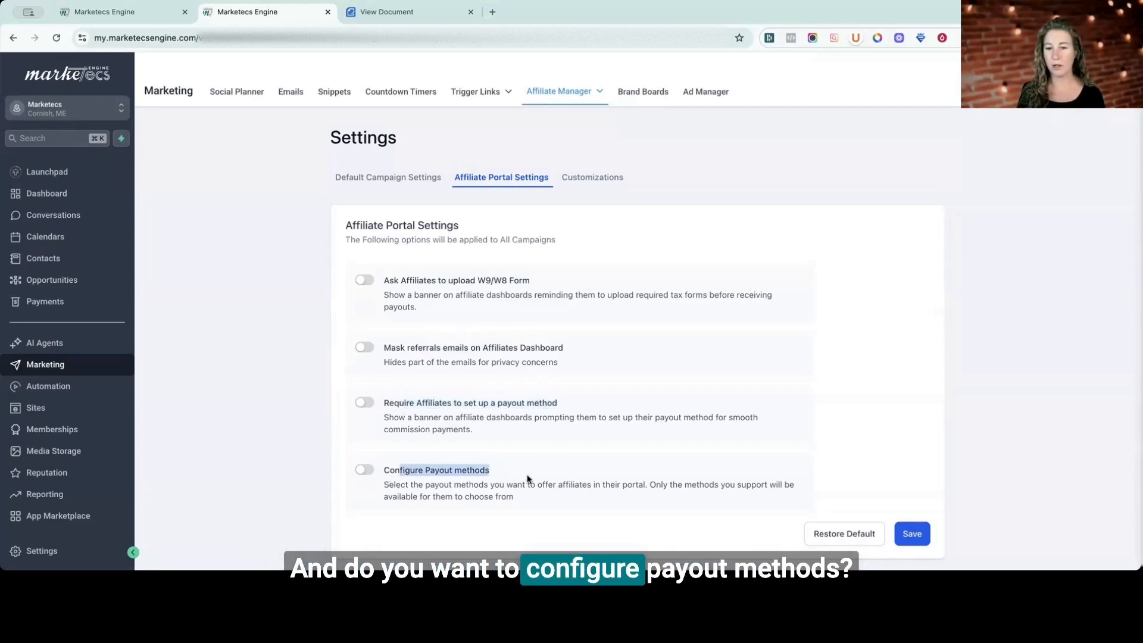
Review the customizable names for the affiliate manager title, affiliate and payout, and save the Customizations settings.
click(582, 178)
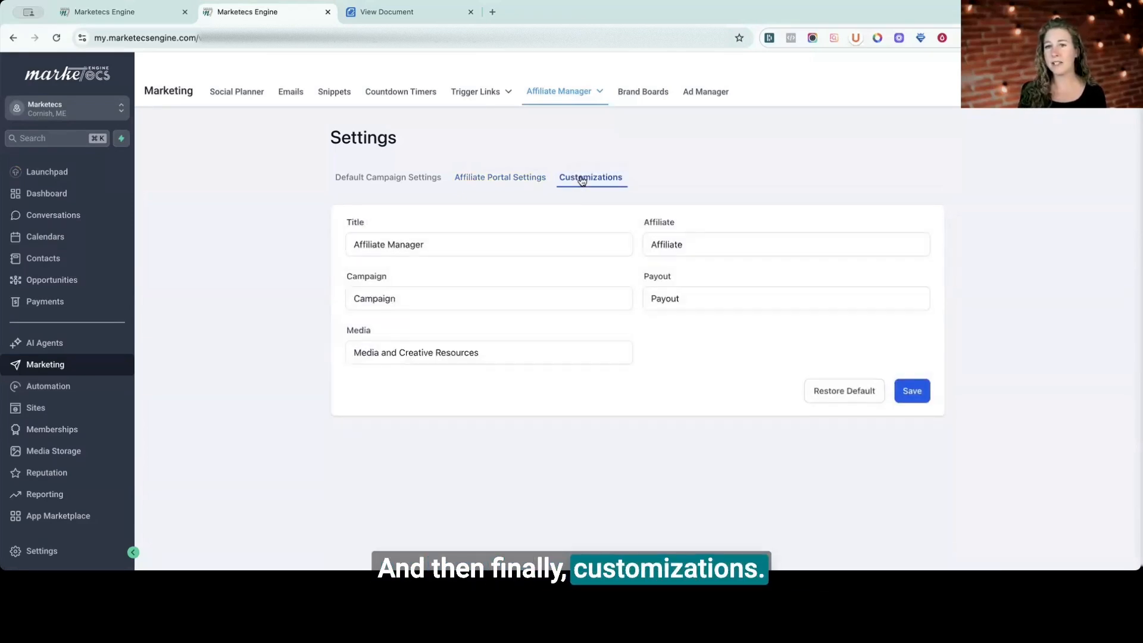
click(350, 244)
click(437, 243)
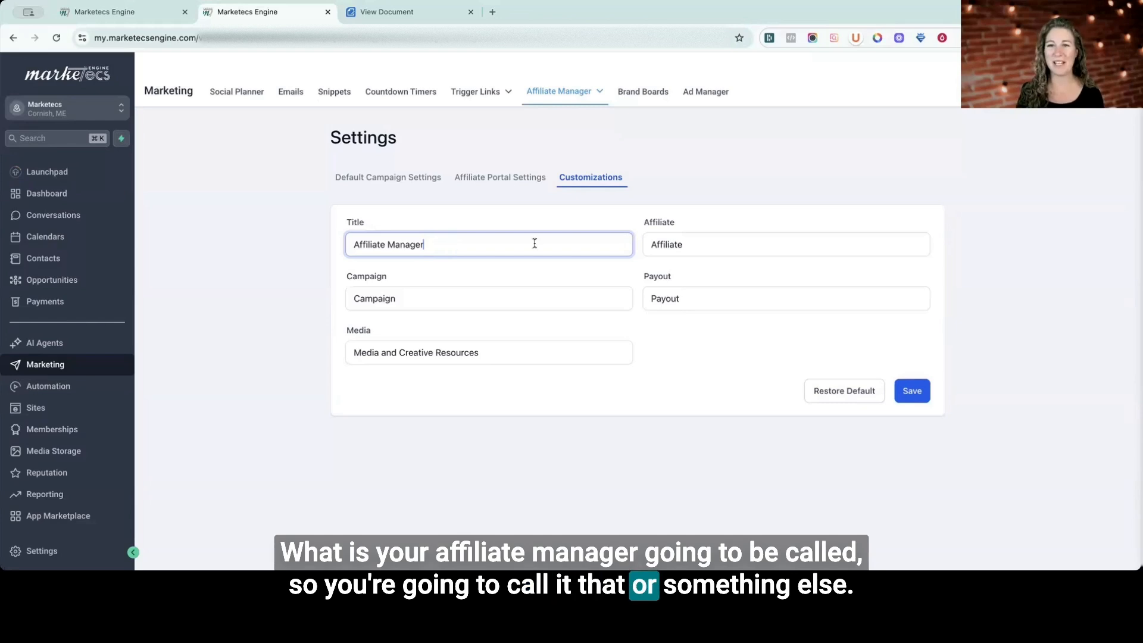
double_click(672, 245)
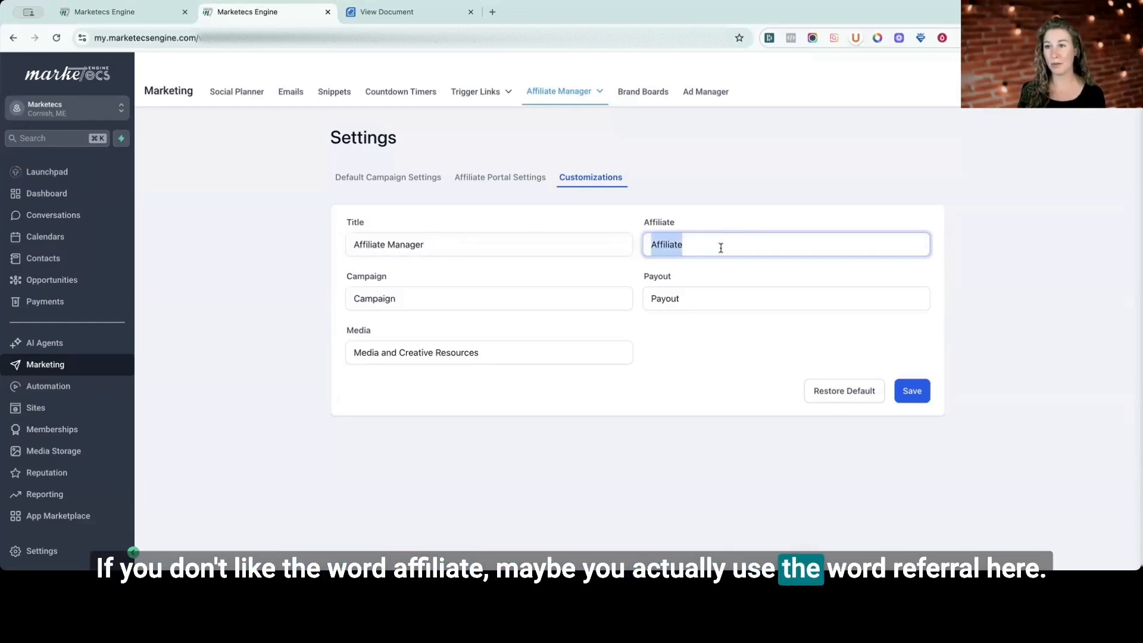
click(665, 299)
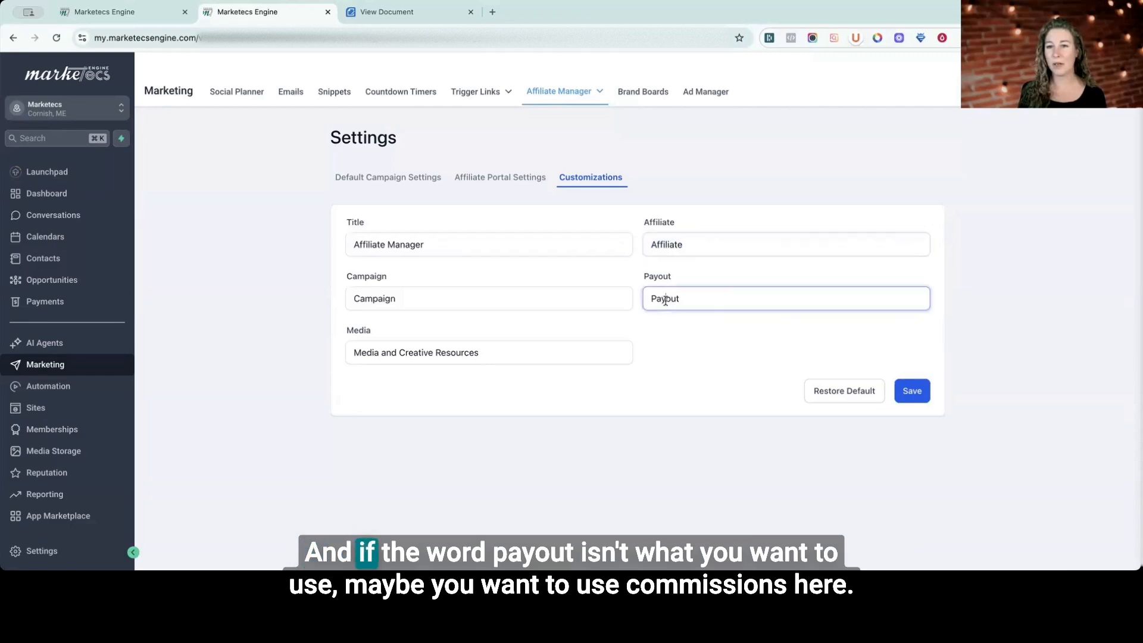
double_click(665, 298)
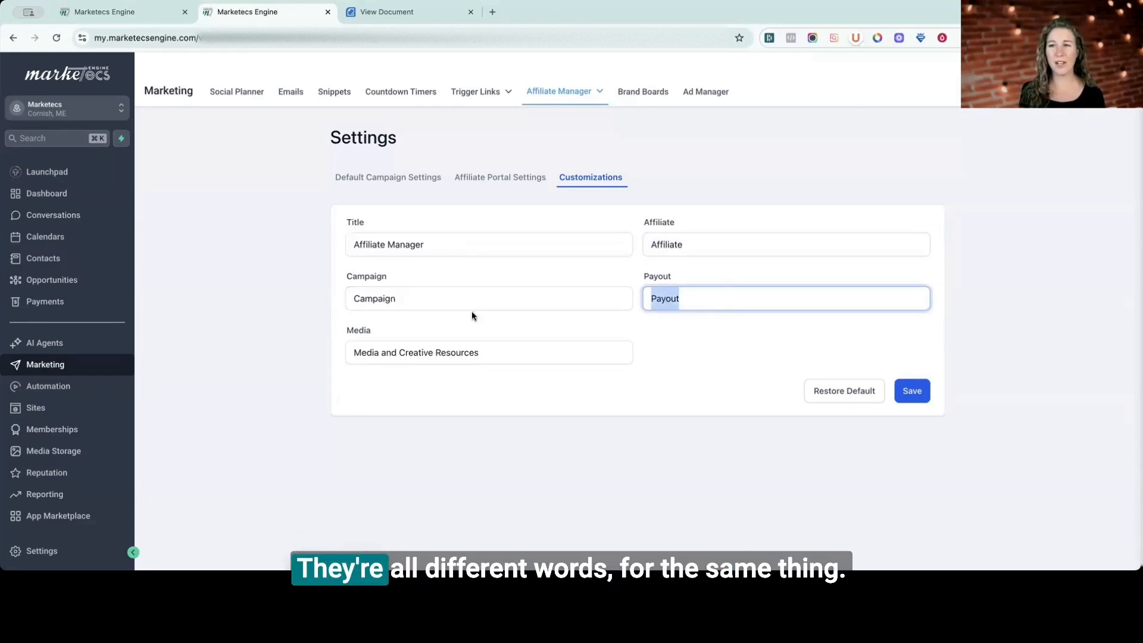
click(900, 391)
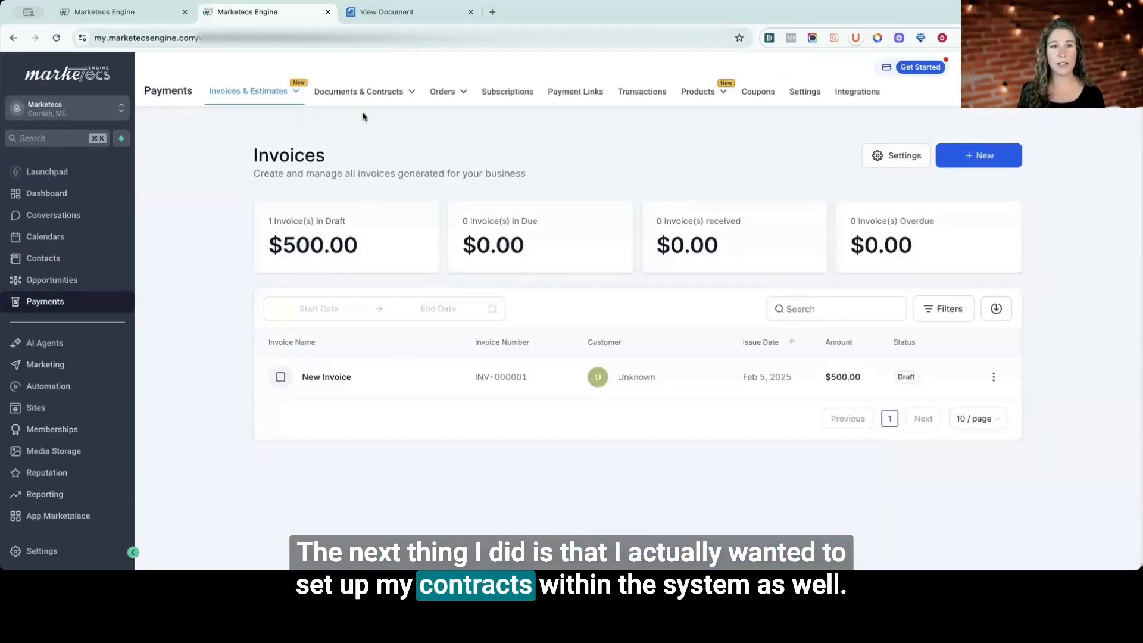
Open the Documents & Contracts templates in Payments and look at the Marketecs Engine Affiliate Agreement template and its public document.
mouse_move(358, 102)
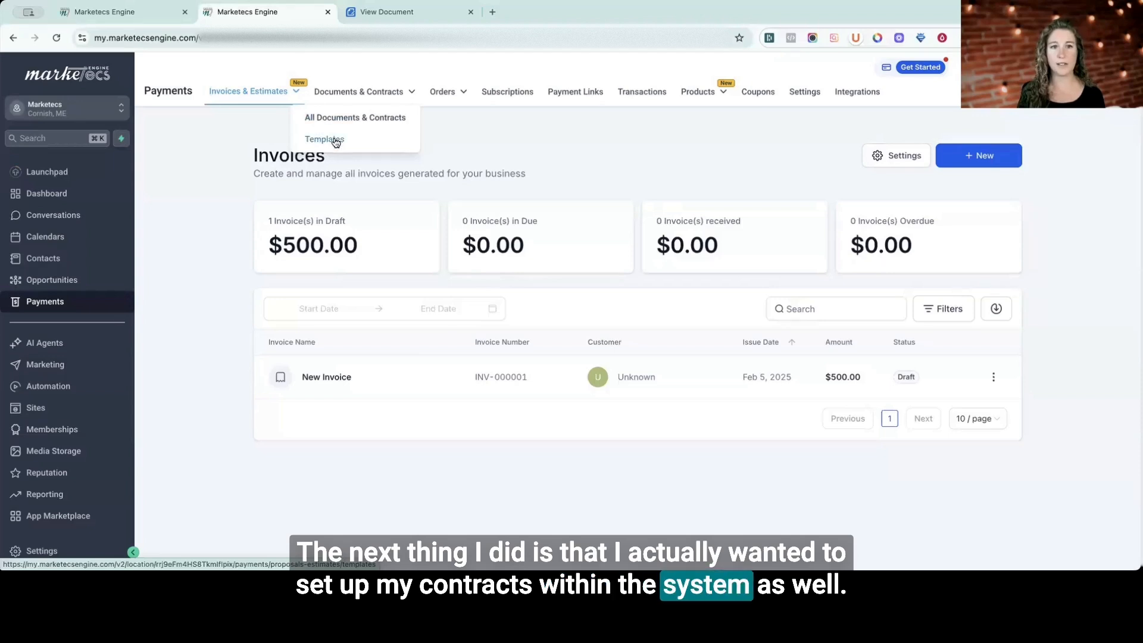
click(356, 142)
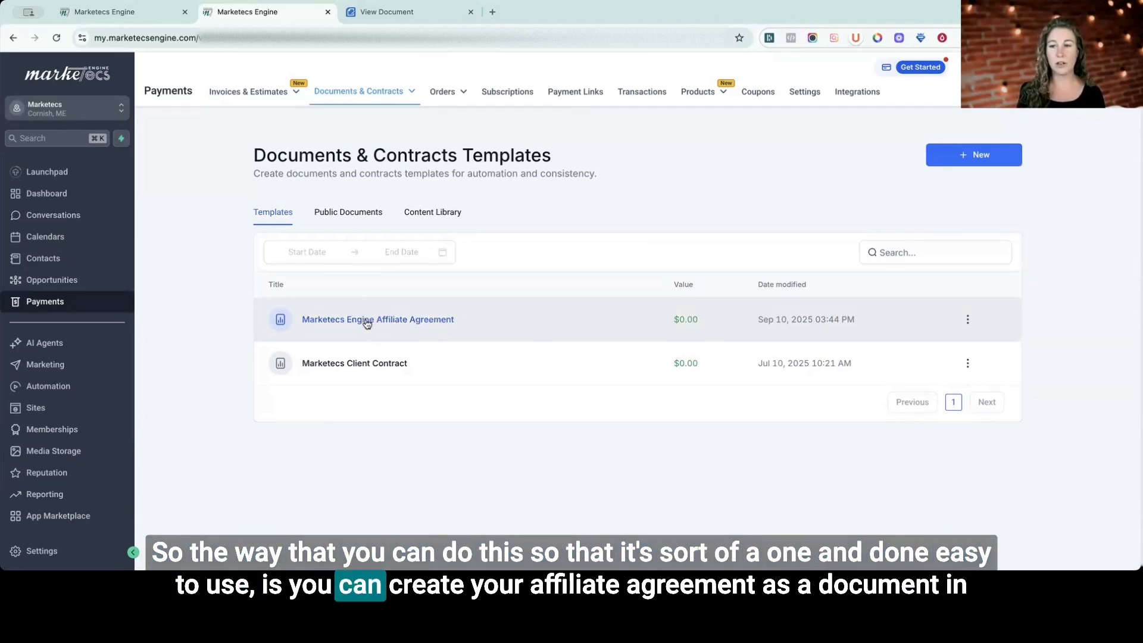
click(366, 322)
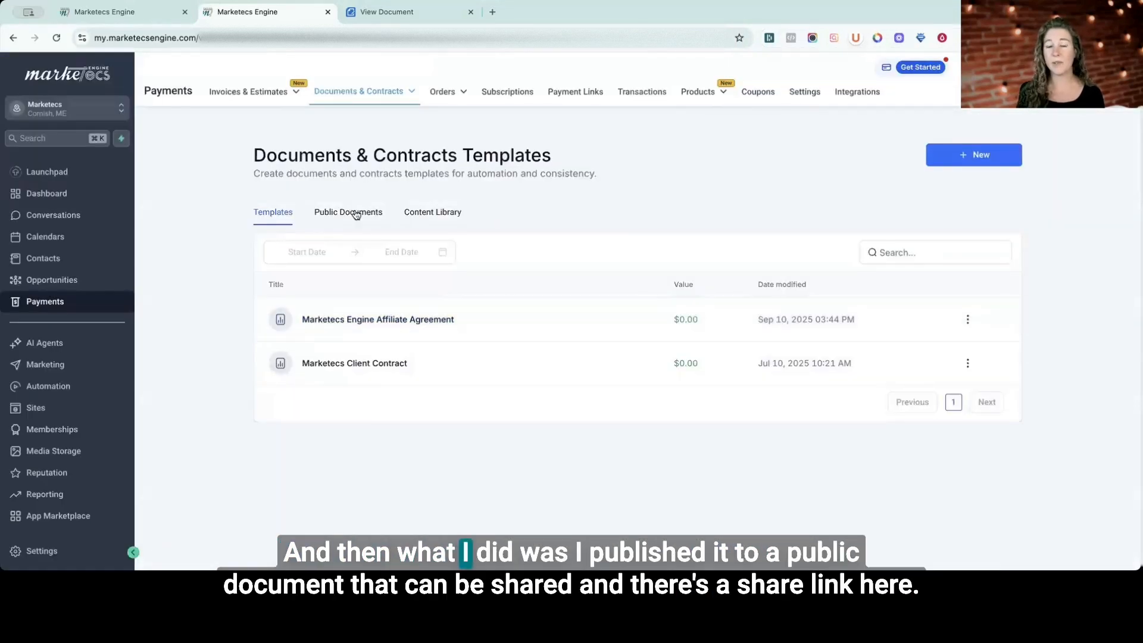
click(355, 215)
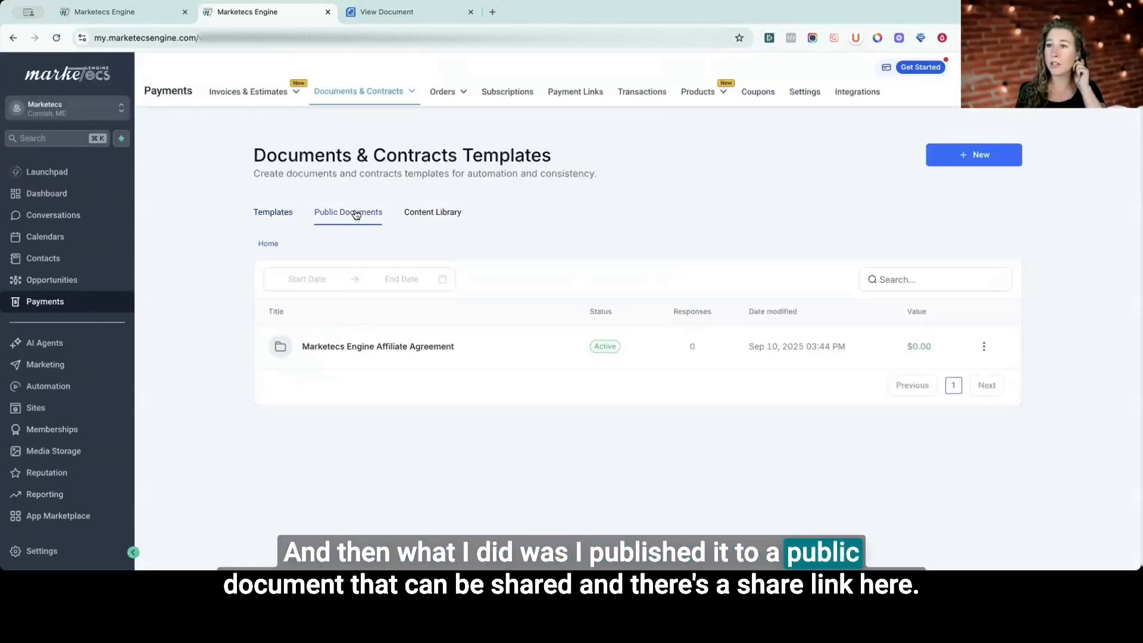
click(984, 345)
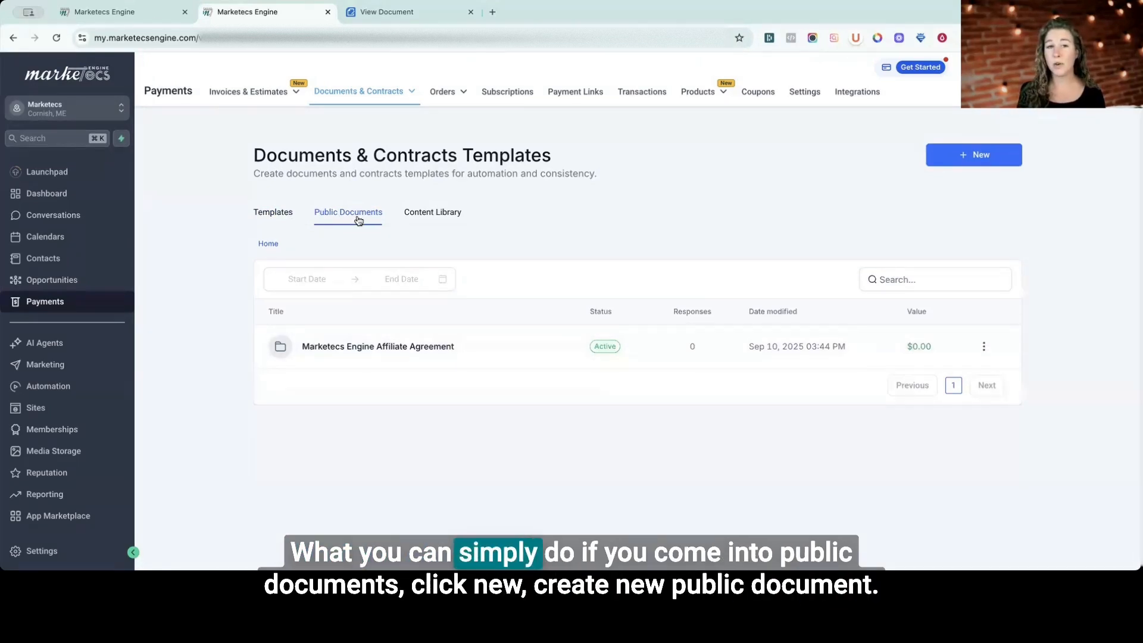
Create a new public document and add a text block at the start of its page.
click(971, 154)
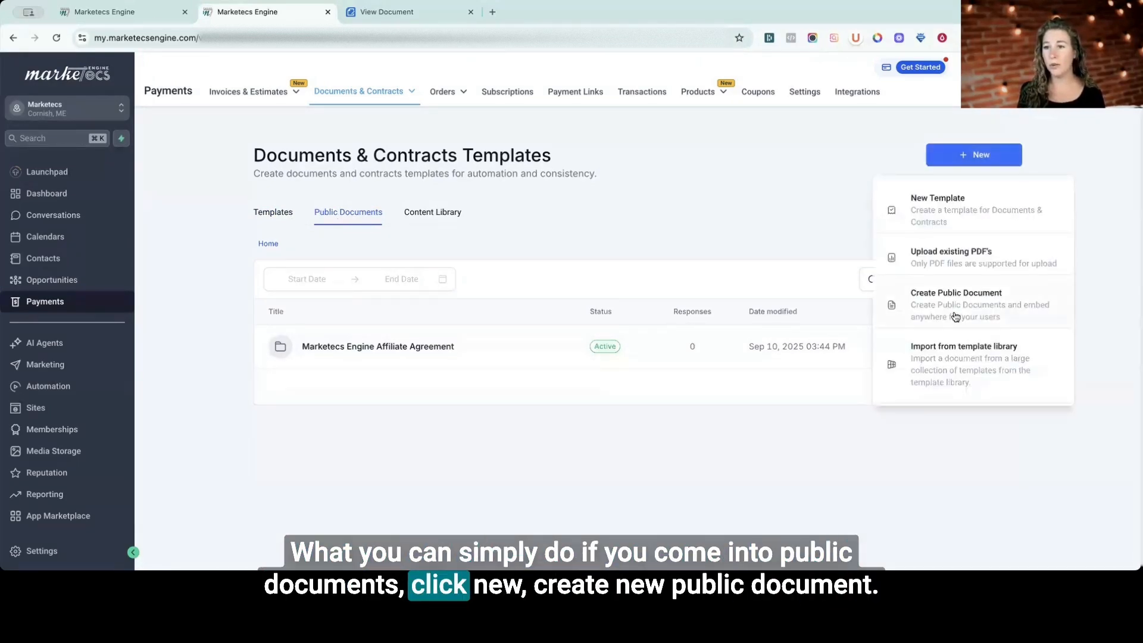
click(954, 316)
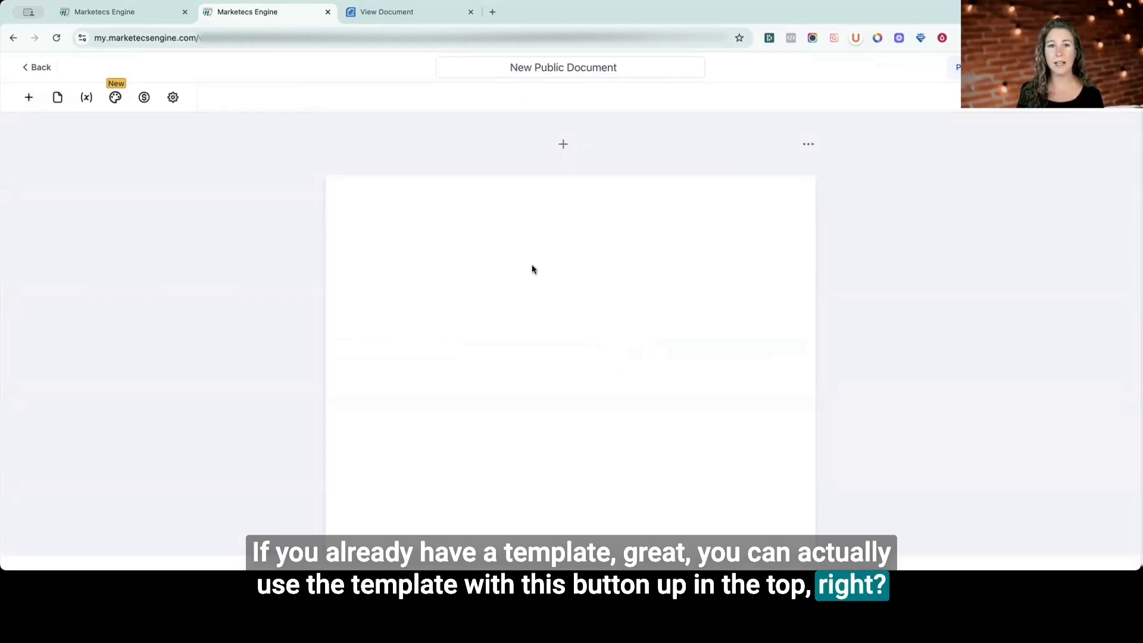
click(28, 97)
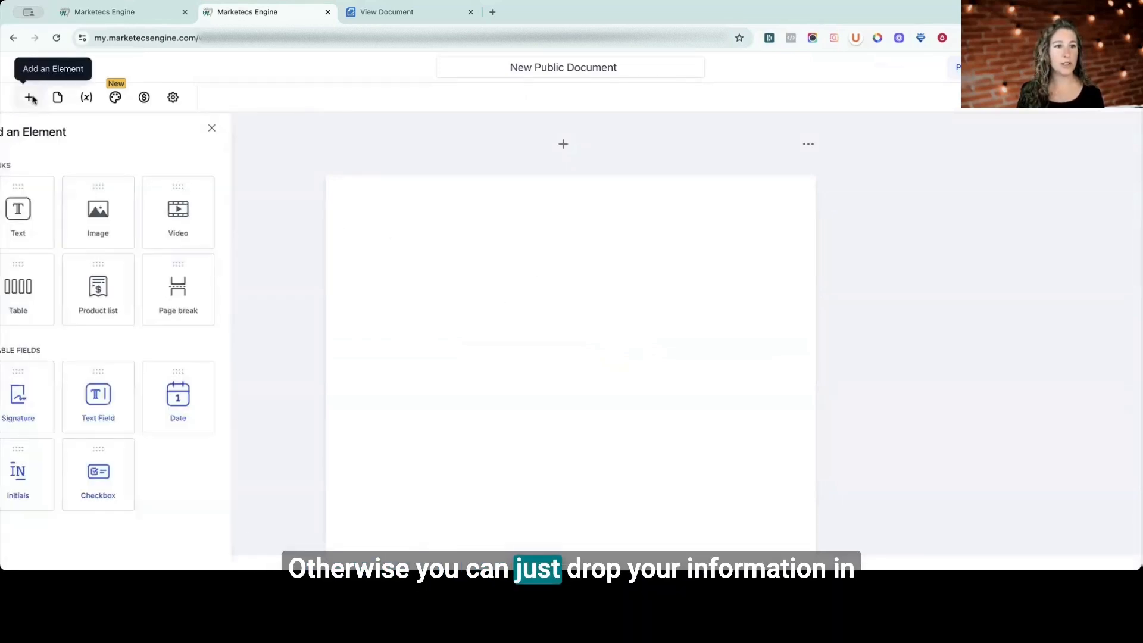
drag(451, 291, 454, 222)
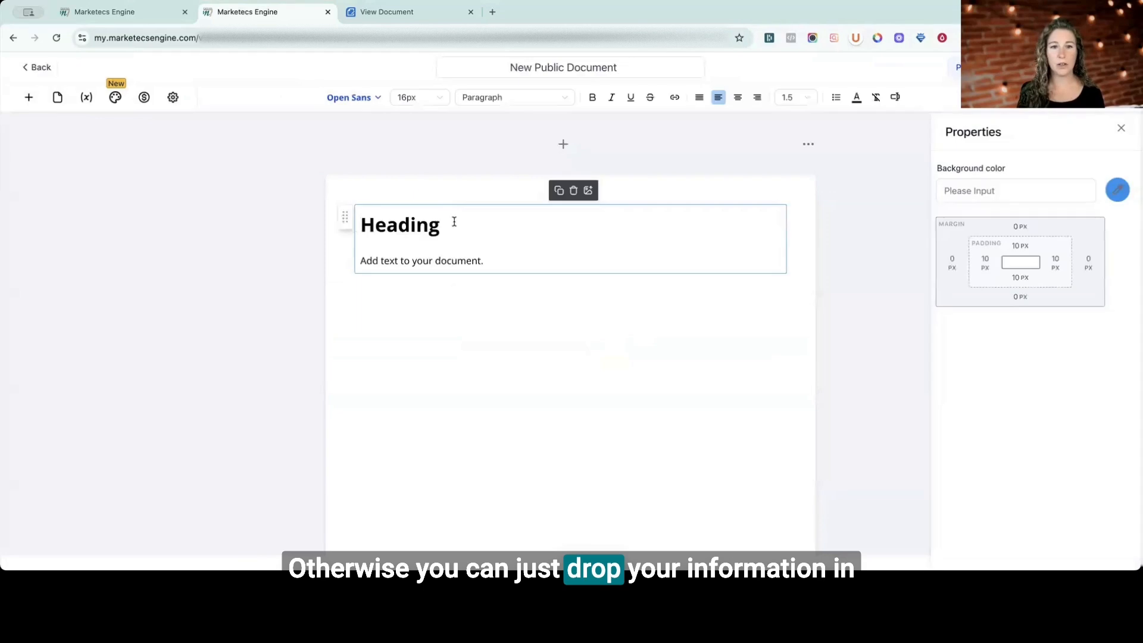
Replace the text block's heading with "Agreement" and place the cursor at the end of the body text.
double_click(398, 227)
text(Agreement)
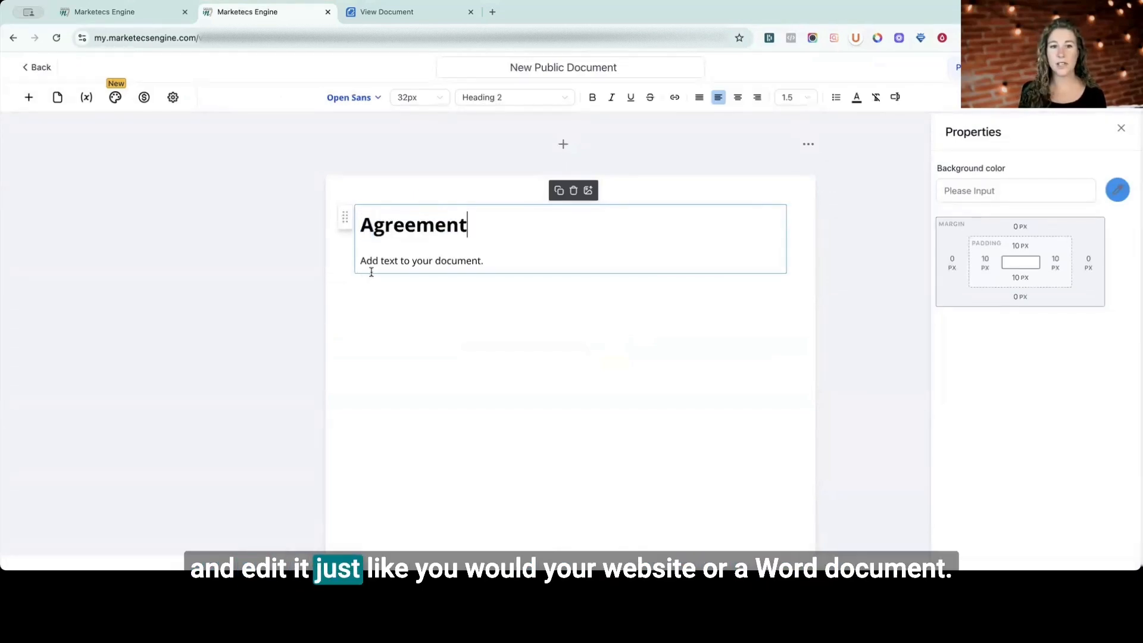
double_click(389, 261)
click(502, 266)
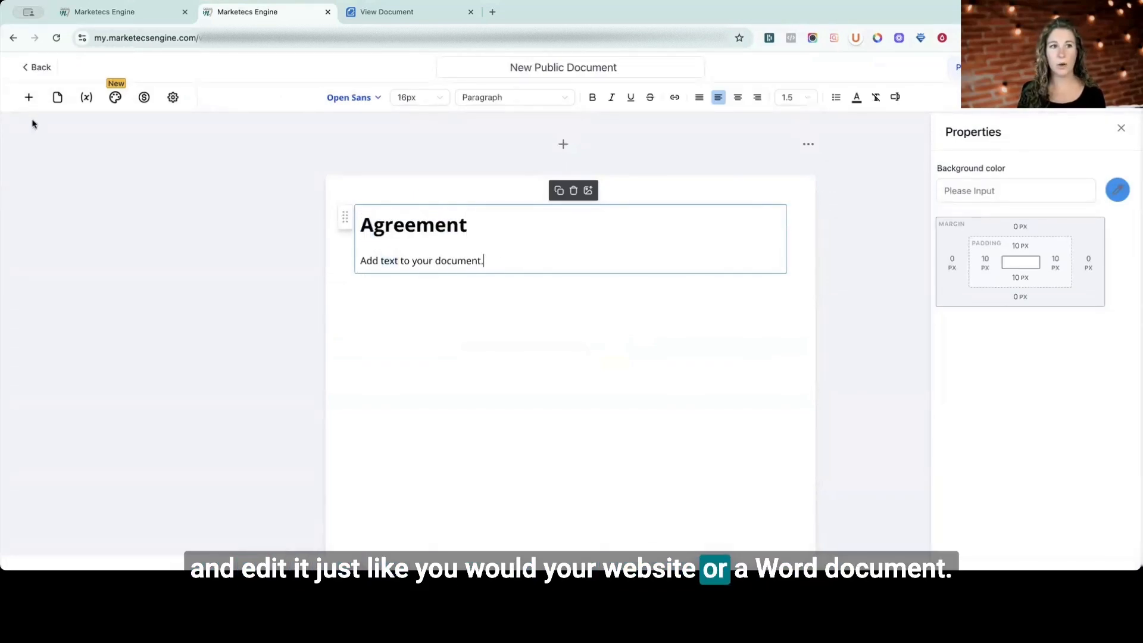
Add an empty image block directly below the "Agreement" text block in the public document.
click(28, 99)
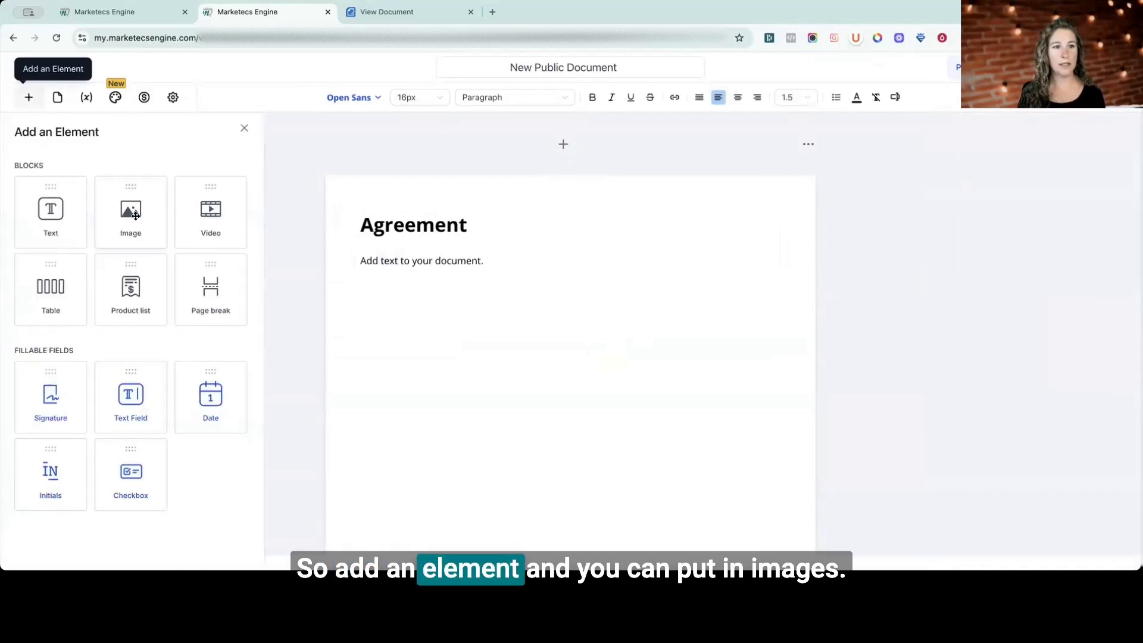
drag(377, 273, 430, 277)
drag(207, 255, 208, 255)
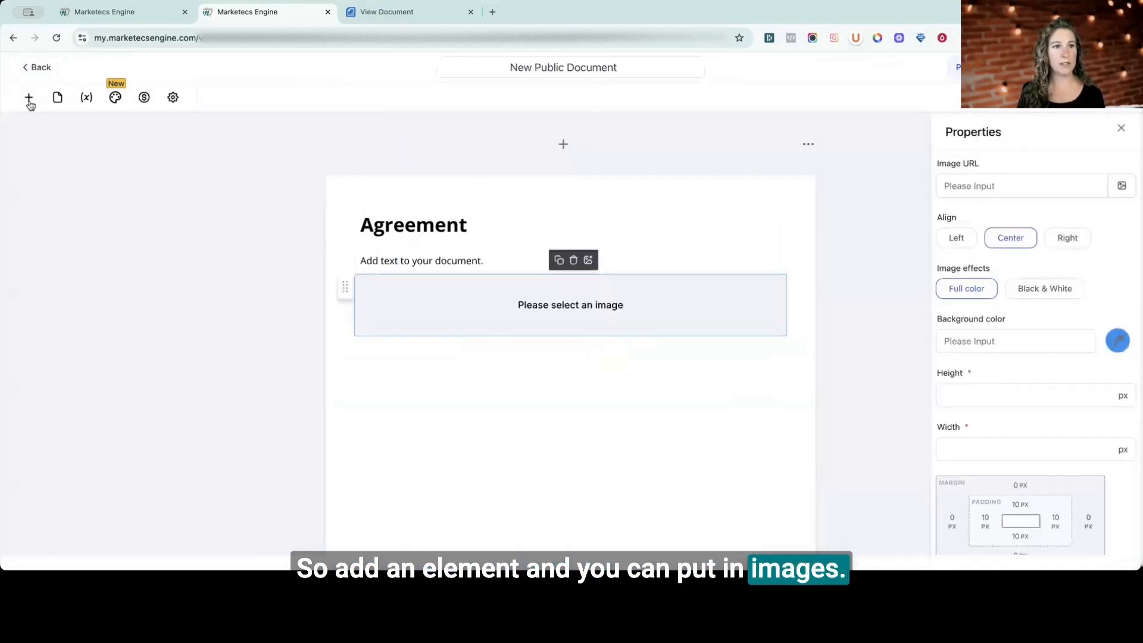
Add a table below the image block and a second text block beneath the table.
click(29, 97)
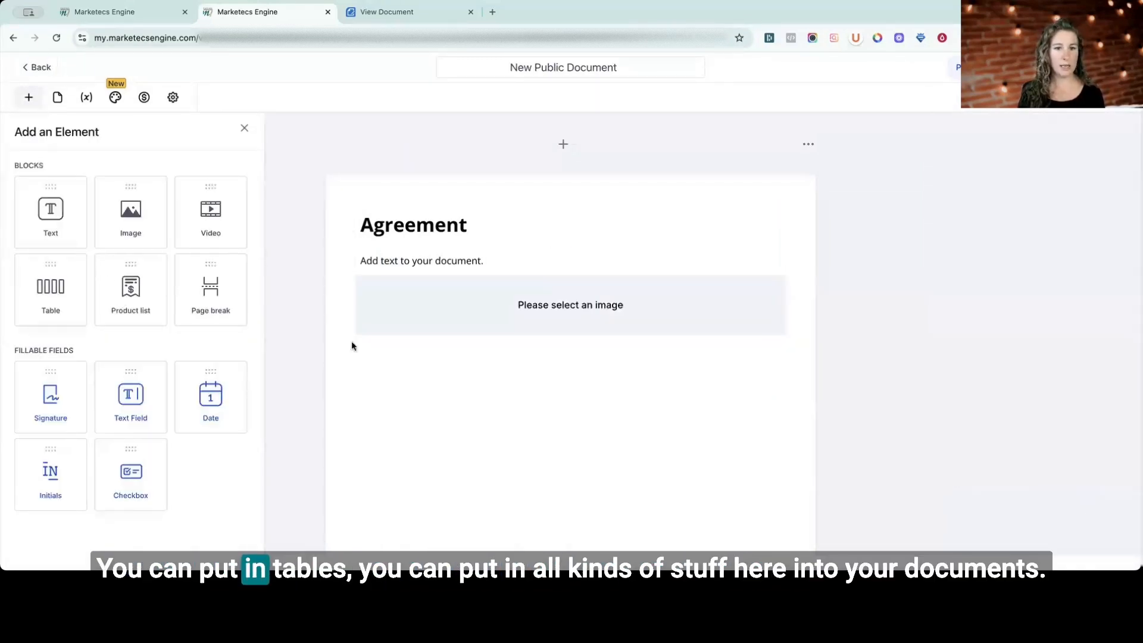
drag(351, 345, 458, 329)
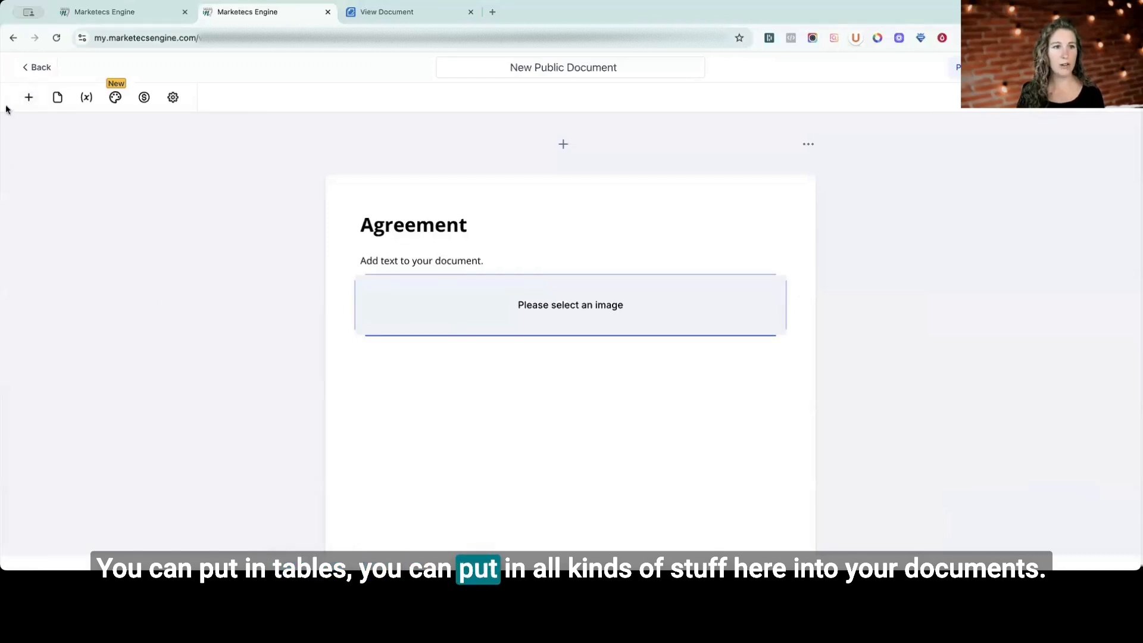
click(27, 99)
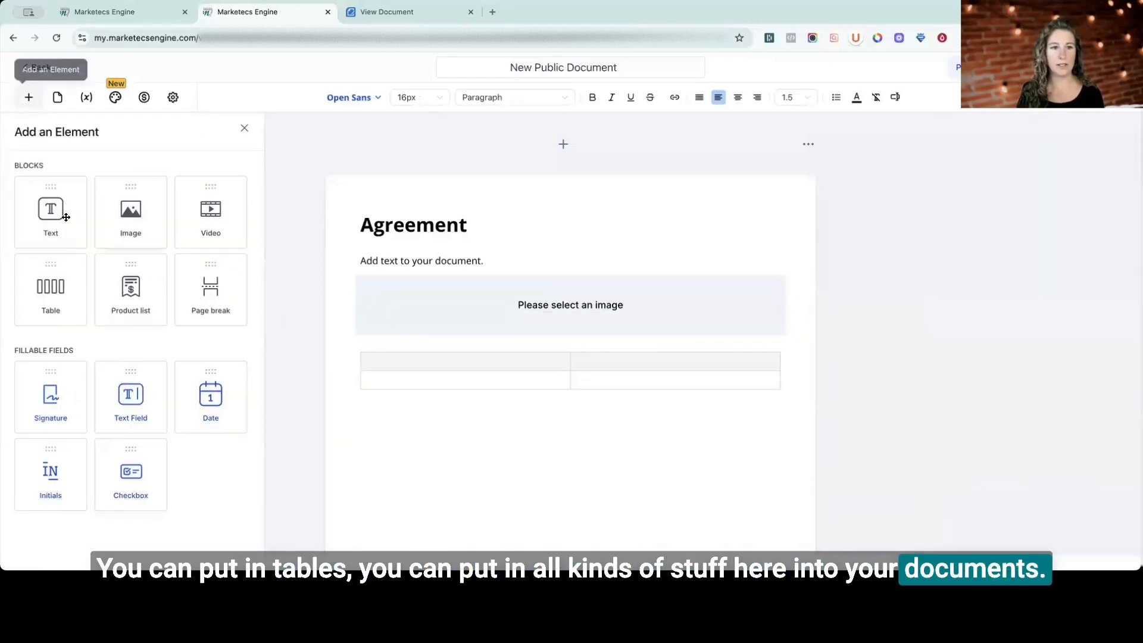
drag(48, 214, 582, 451)
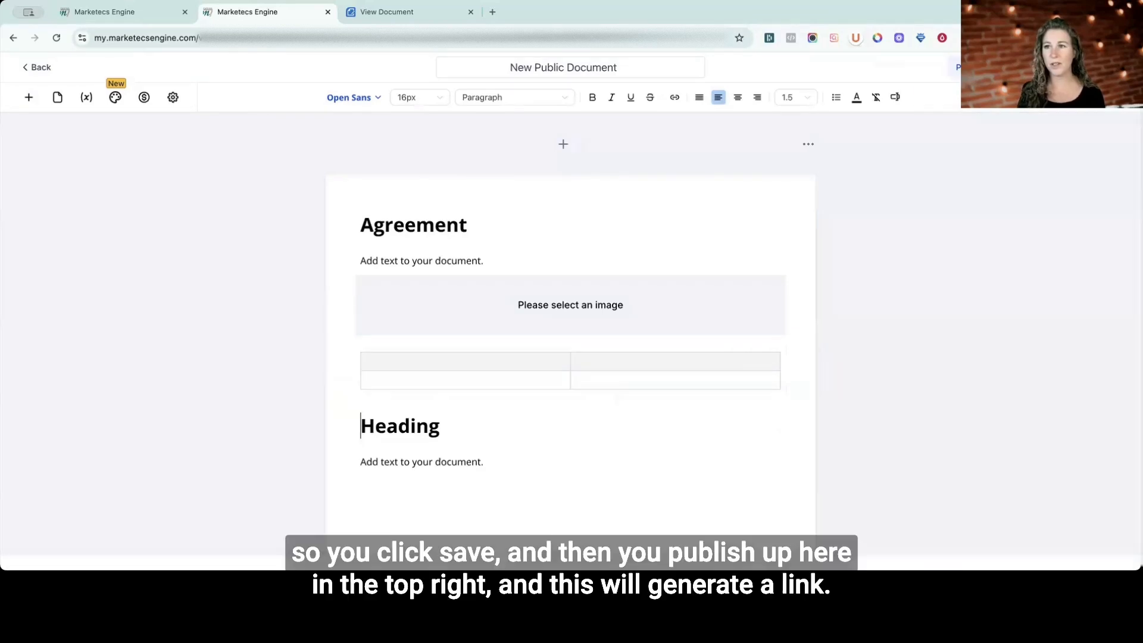
Save the new public document and publish it by generating its shareable link.
click(1033, 67)
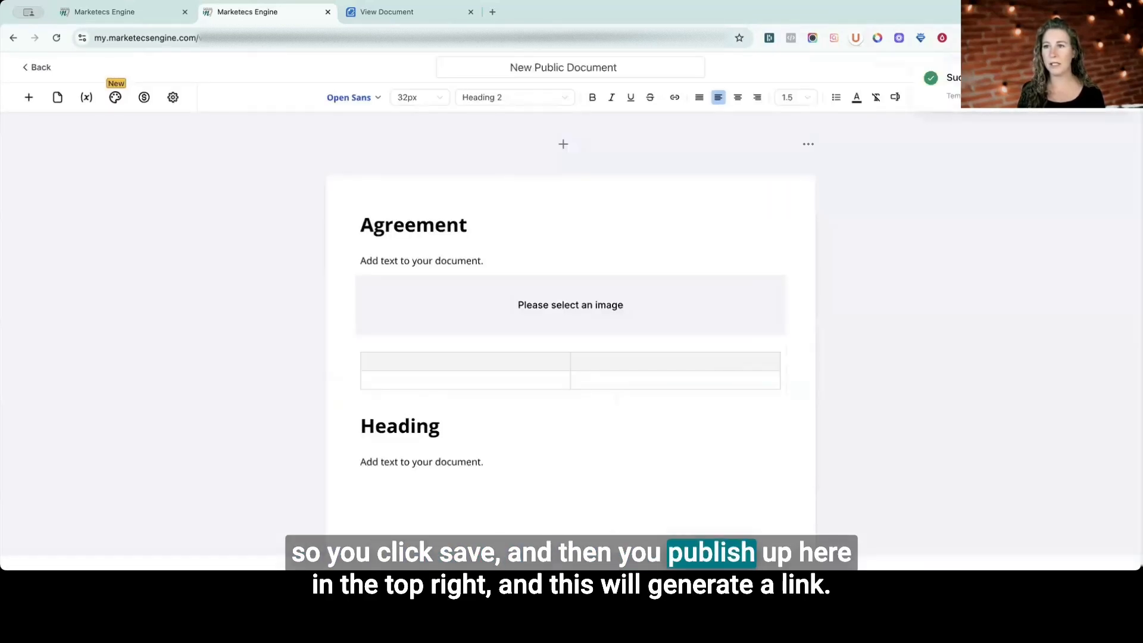
click(976, 67)
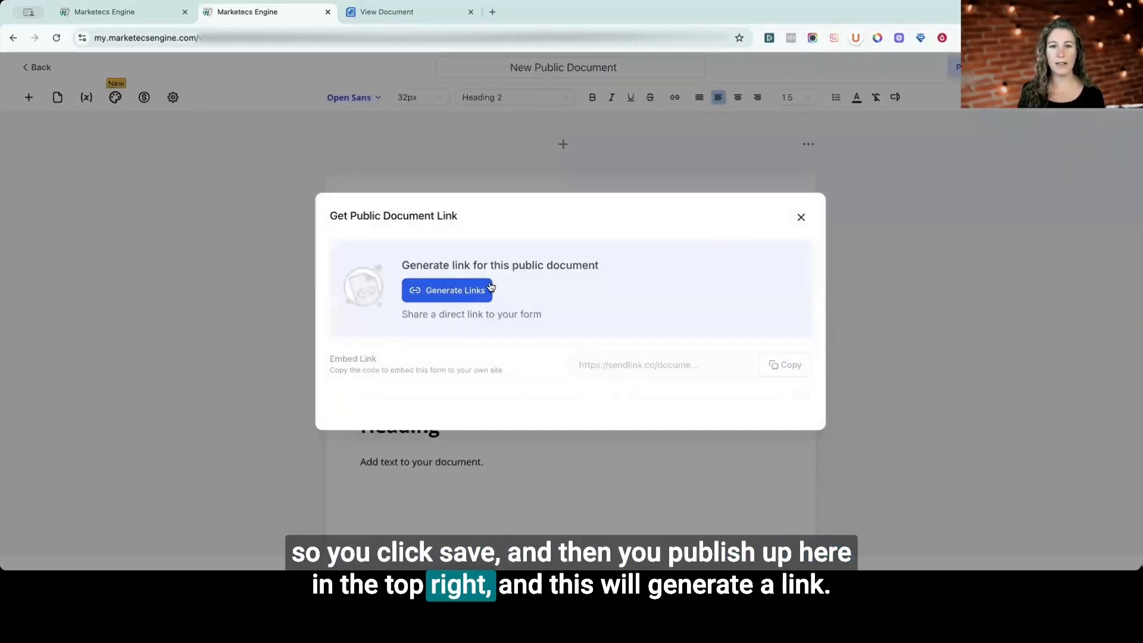
click(469, 291)
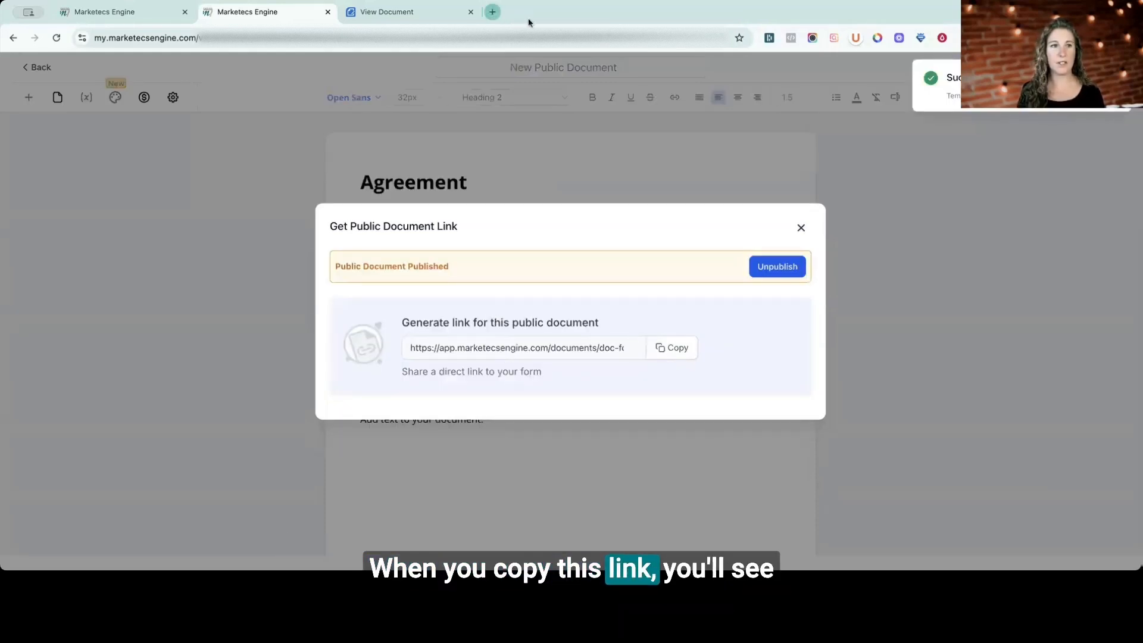
Open the published document's link in a new browser tab and look at the signer details form.
click(492, 12)
key(ctrl+v)
key(Return)
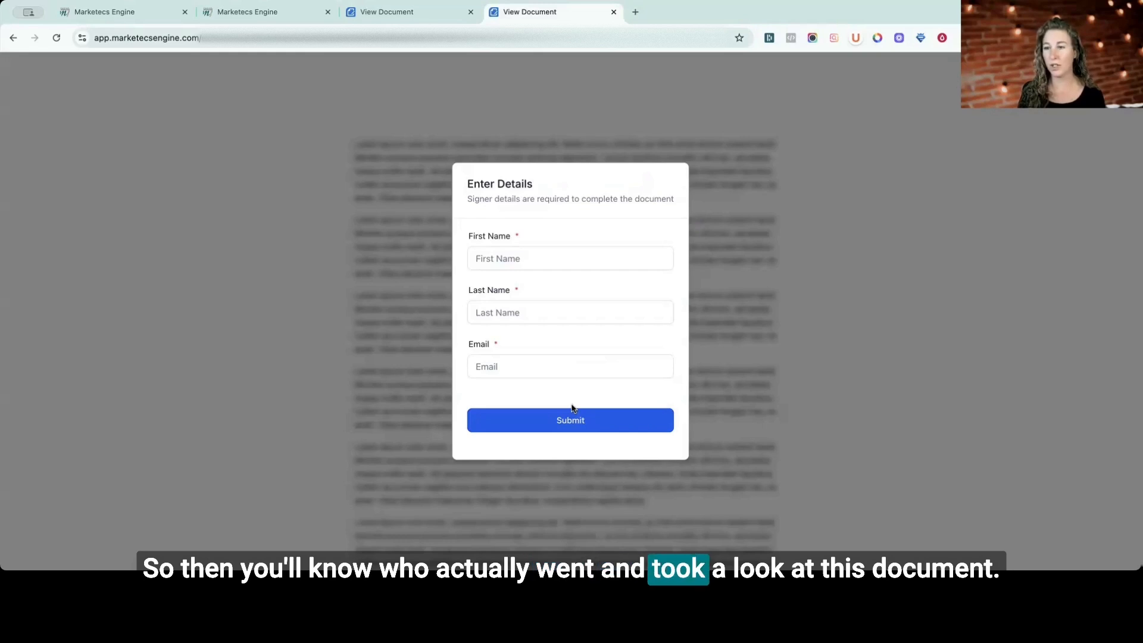
click(494, 341)
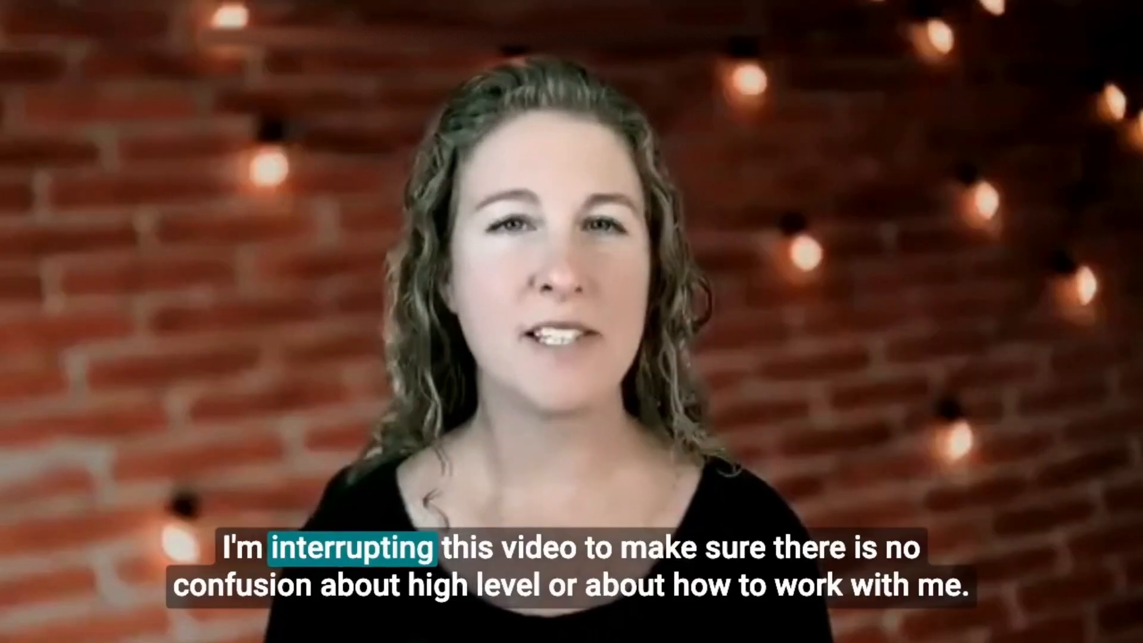
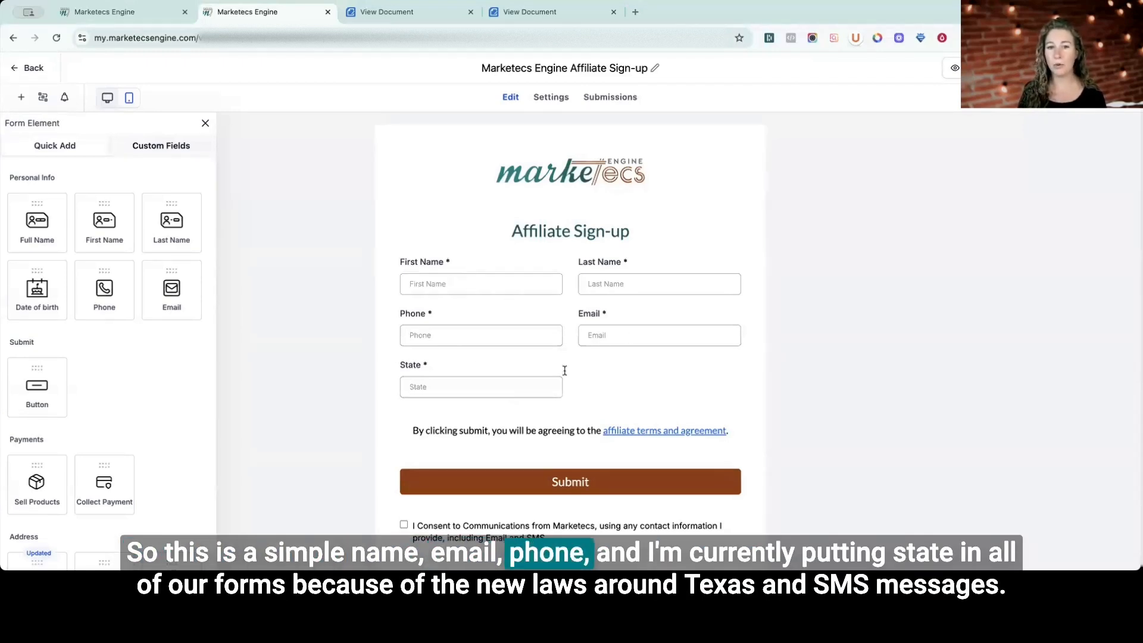
Review the State field's settings and the rest of the affiliate sign-up form's fields.
click(613, 388)
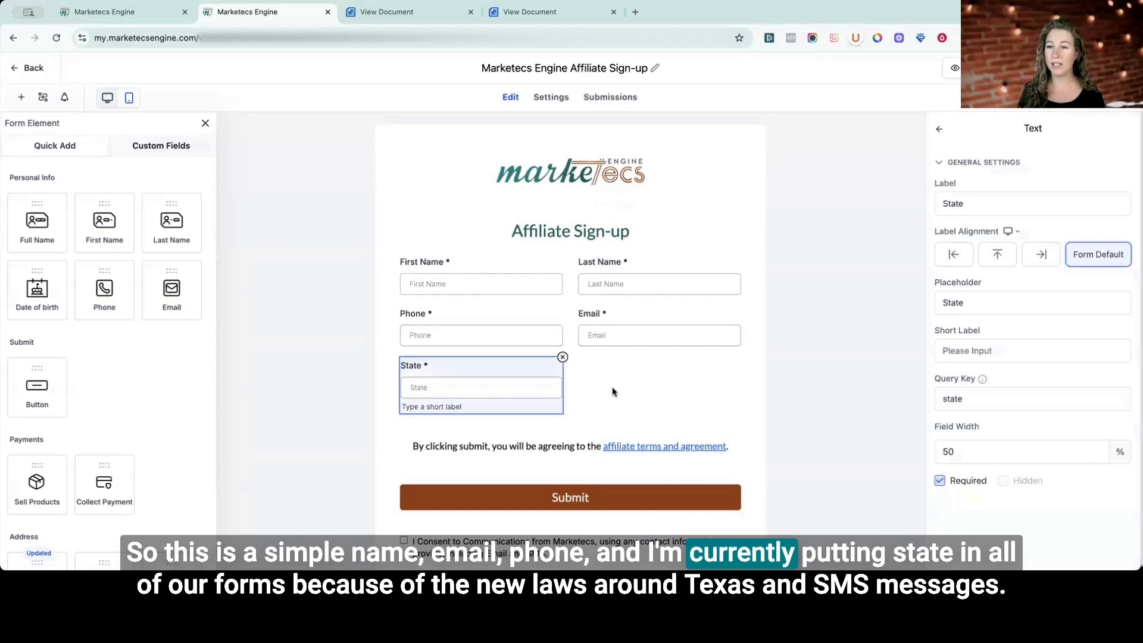
click(802, 373)
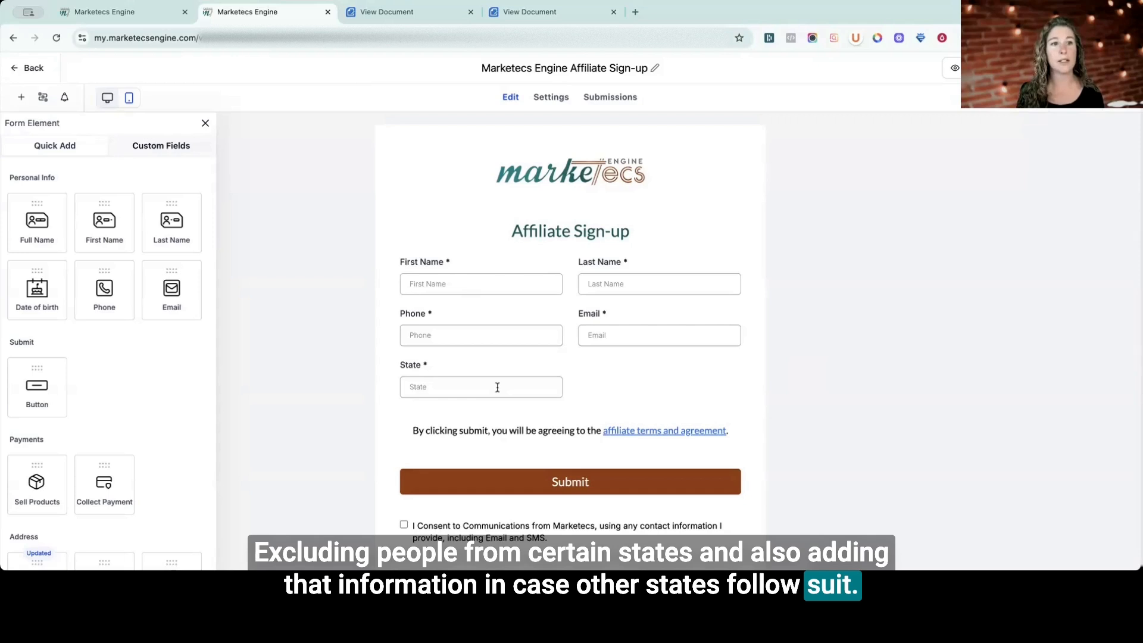
scroll(694, 388, down, 1)
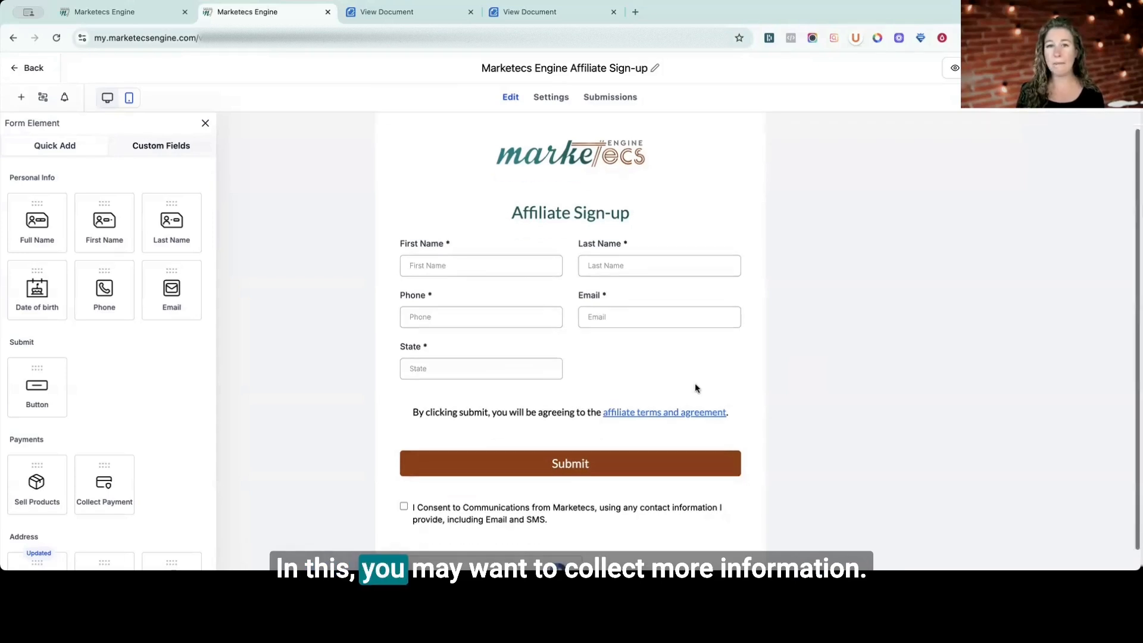
Add an Organization field before the State field in the sign-up form and change its label to "Company".
scroll(163, 393, down, 3)
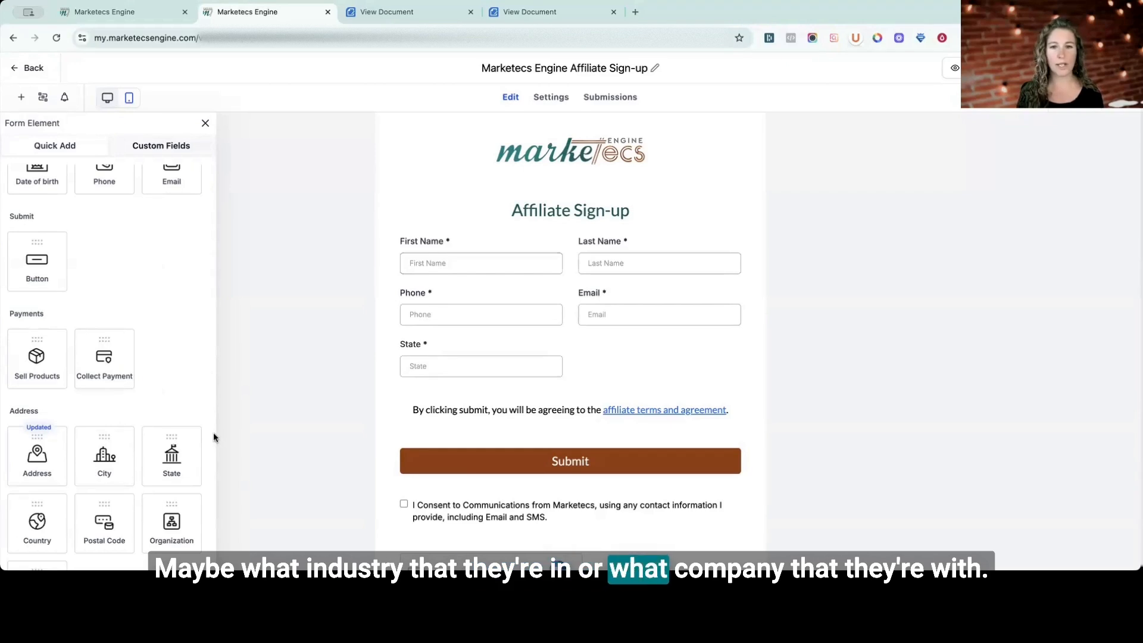
drag(167, 524, 410, 363)
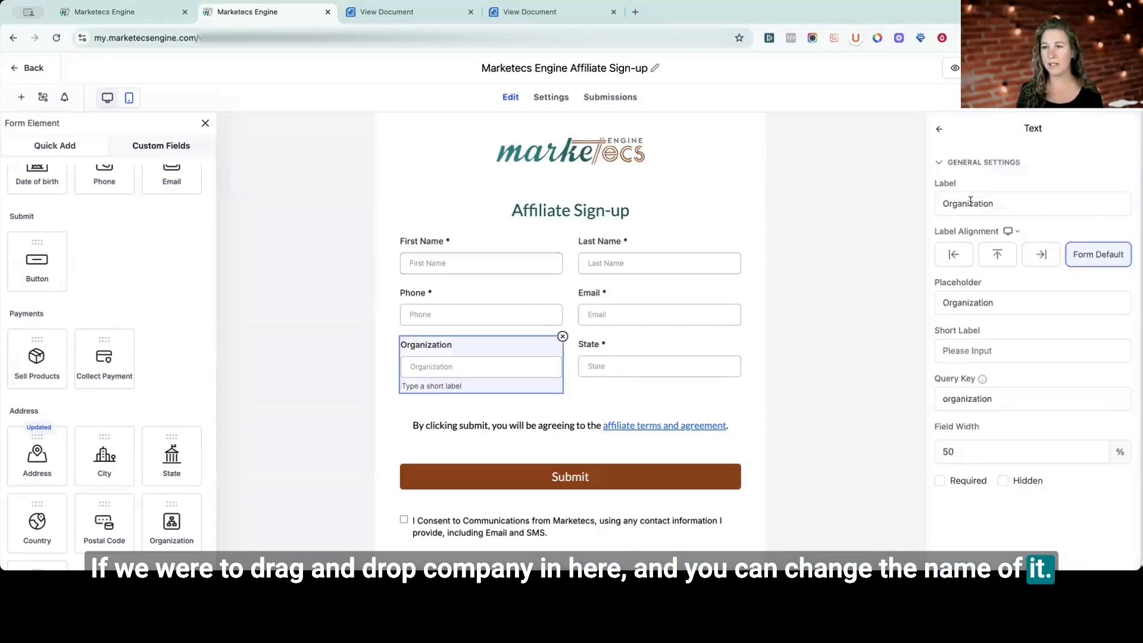
double_click(969, 203)
text(Company)
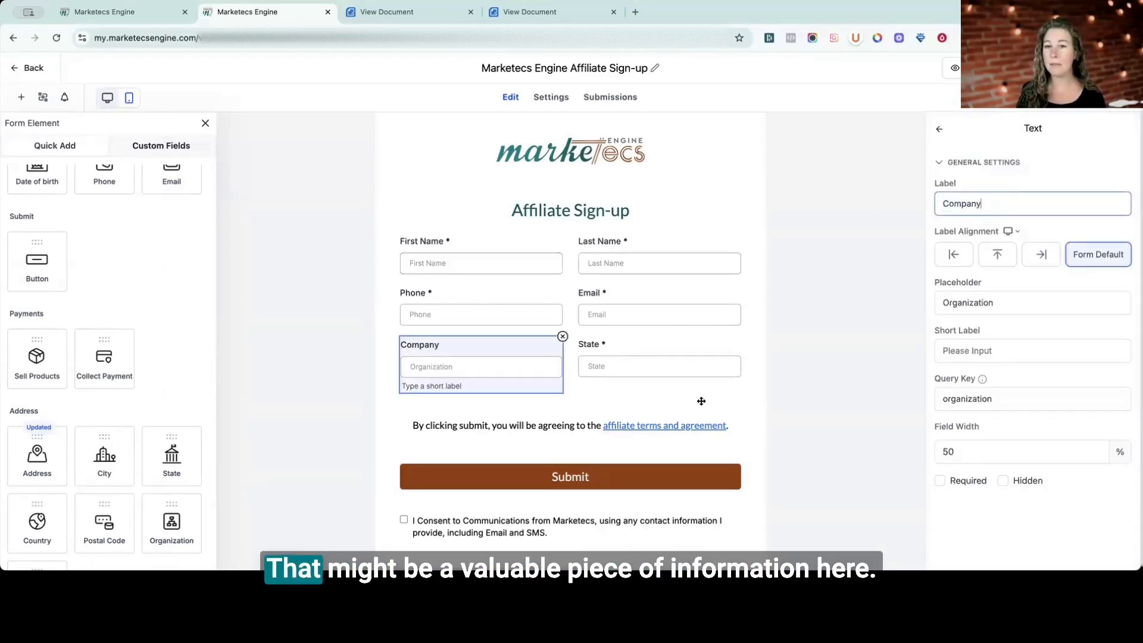
Check the Required option of the State, Company and Phone fields, keeping Phone required.
click(645, 367)
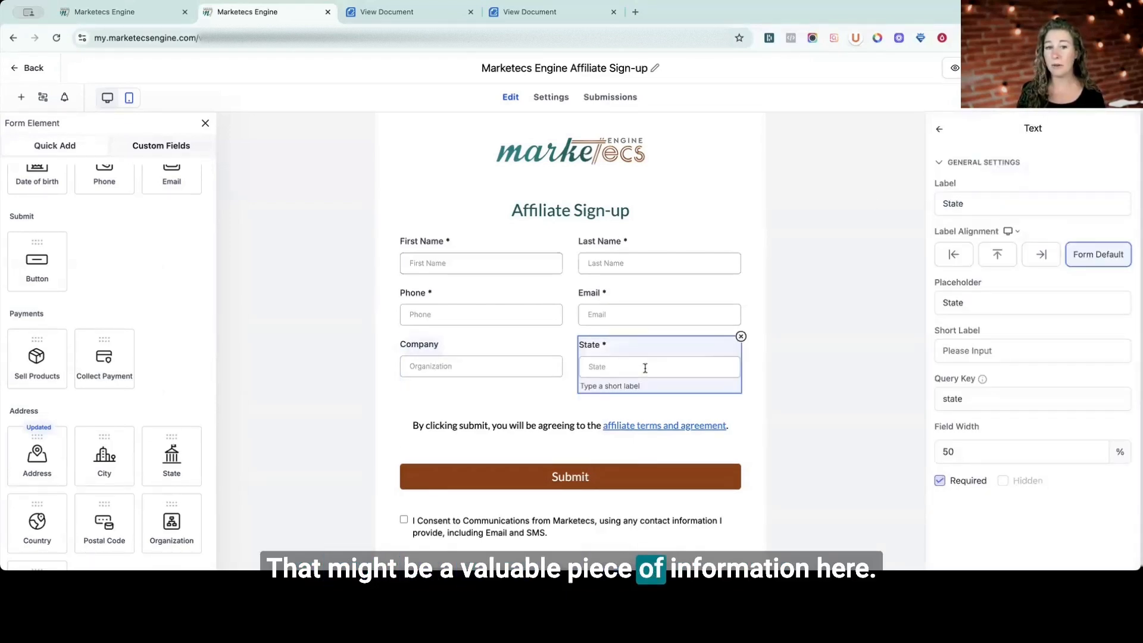
click(527, 368)
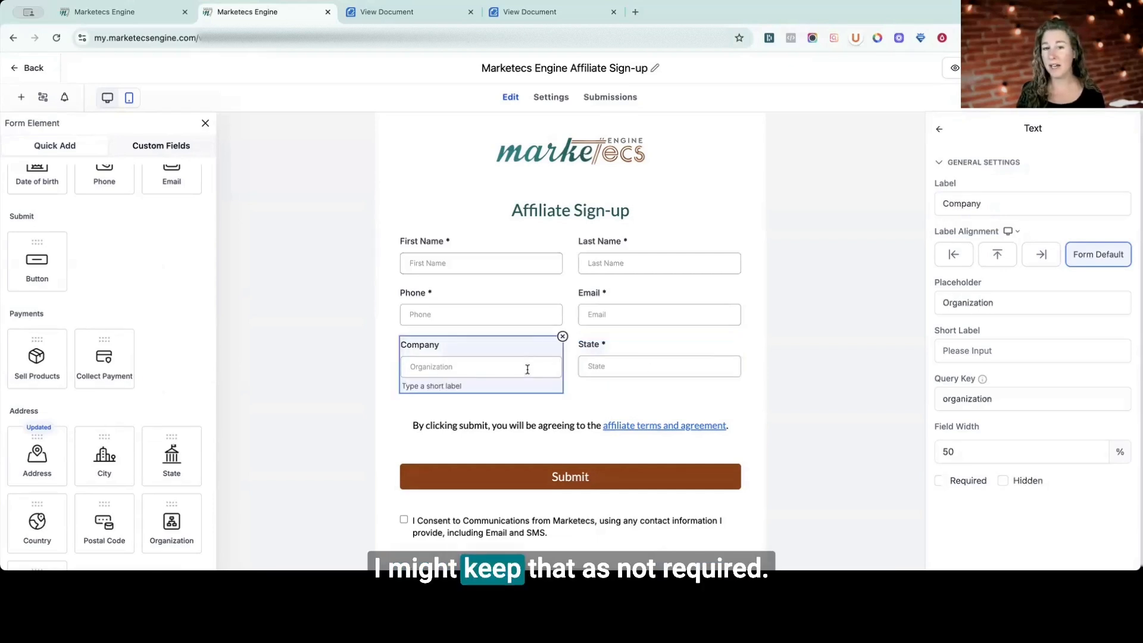
click(537, 313)
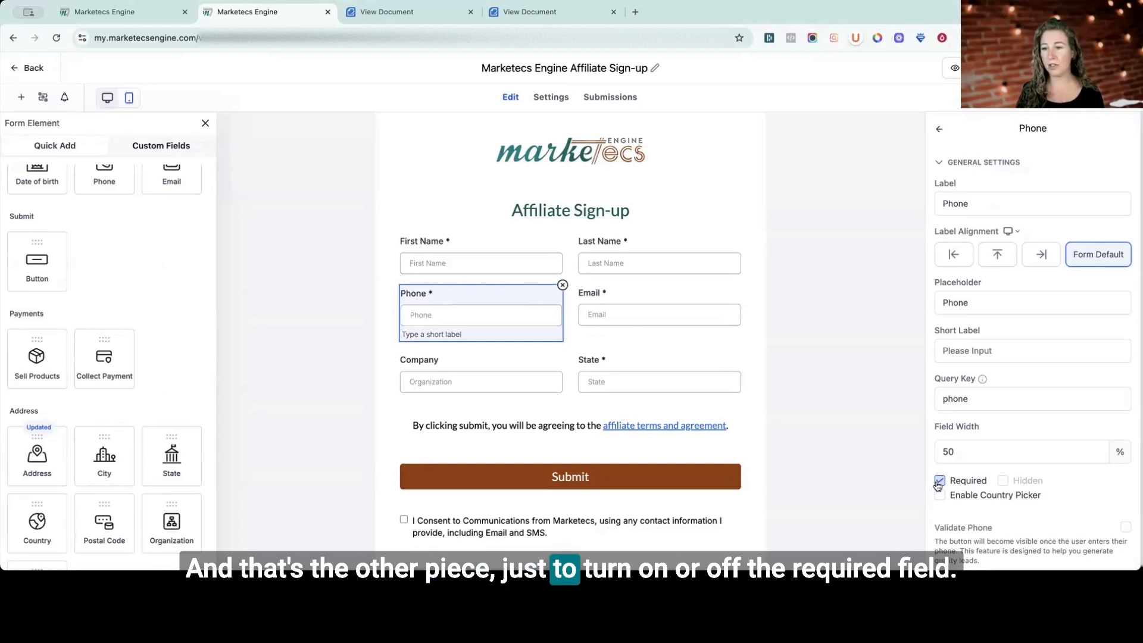
click(939, 482)
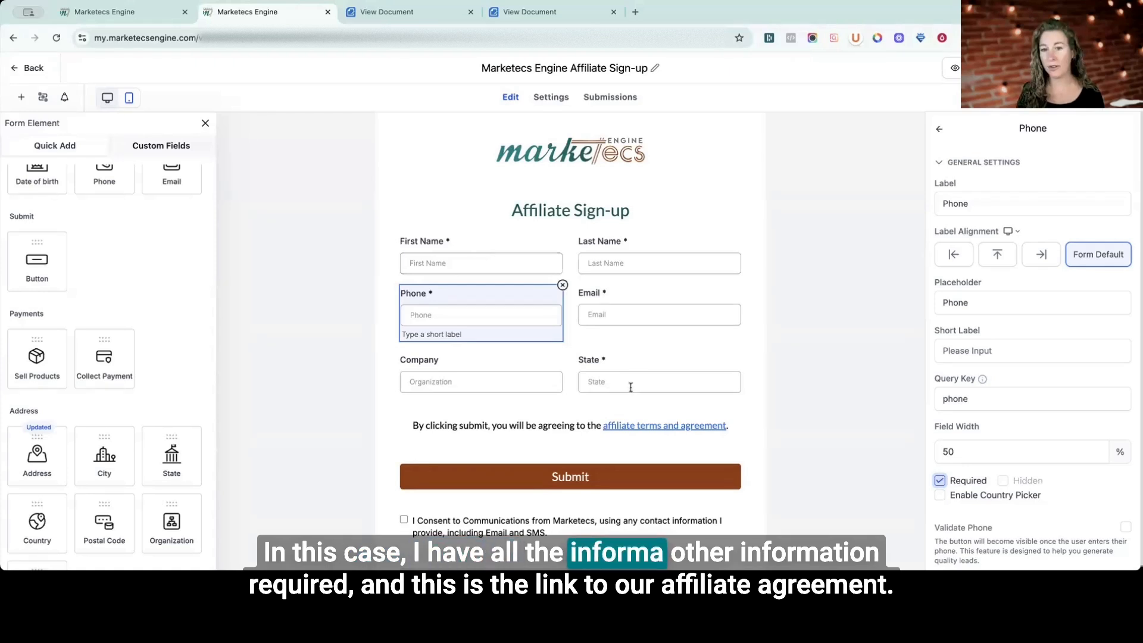
Open the form's affiliate terms and agreement link, return to the form editor and look over the consent and reCAPTCHA elements.
click(669, 435)
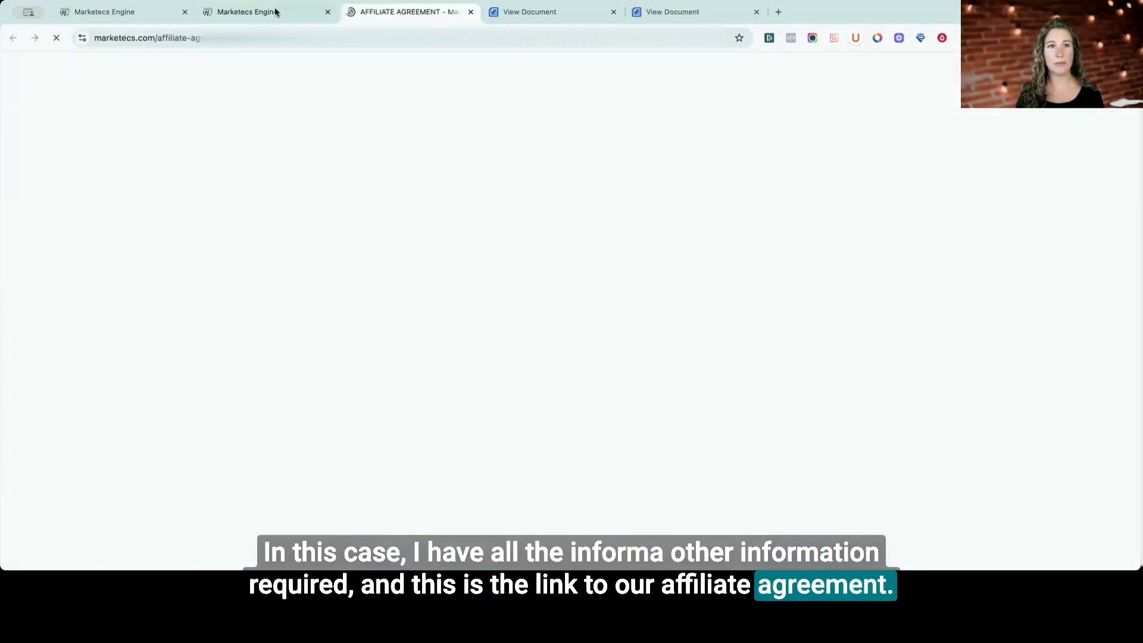
click(275, 12)
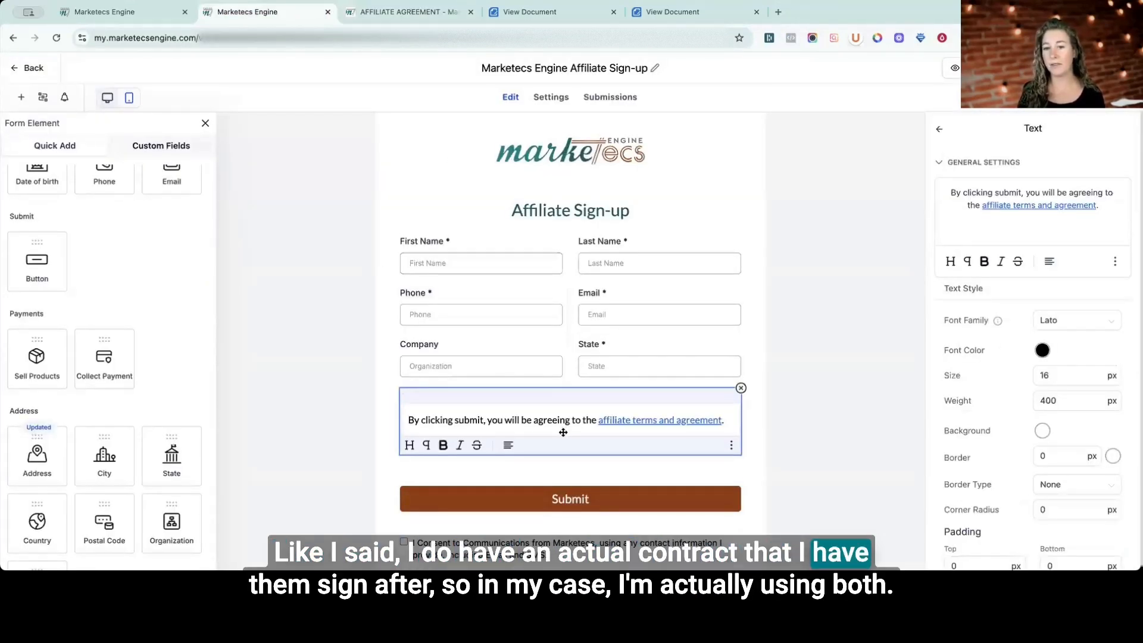
scroll(563, 432, down, 3)
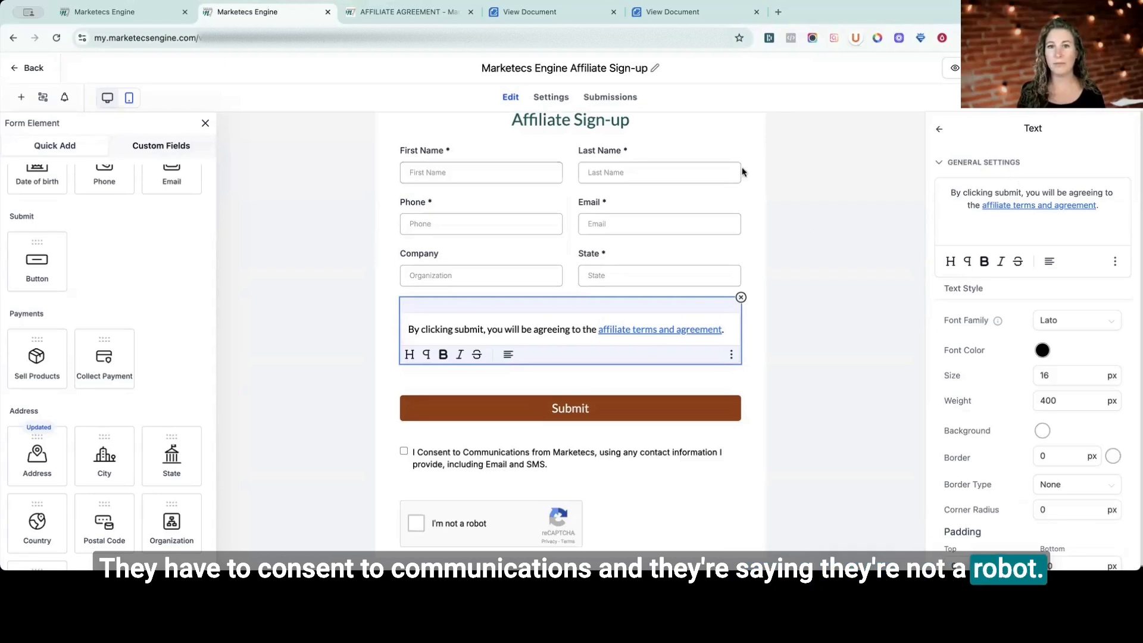
Review the form's On Submit thank-you message in its settings.
click(550, 97)
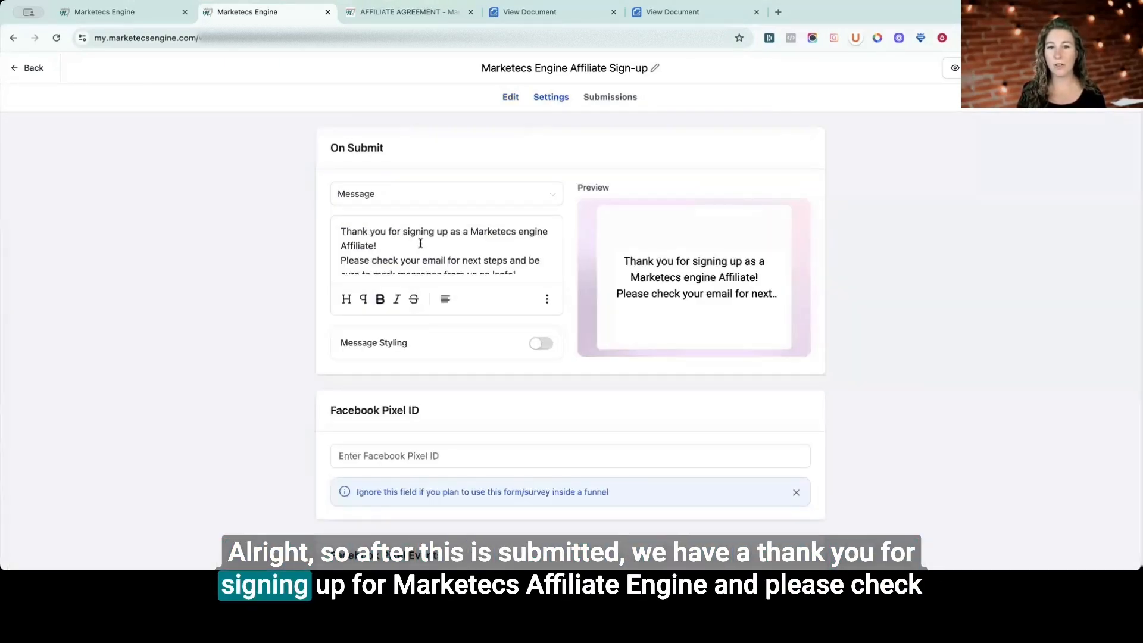
scroll(419, 246, down, 1)
scroll(385, 228, down, 1)
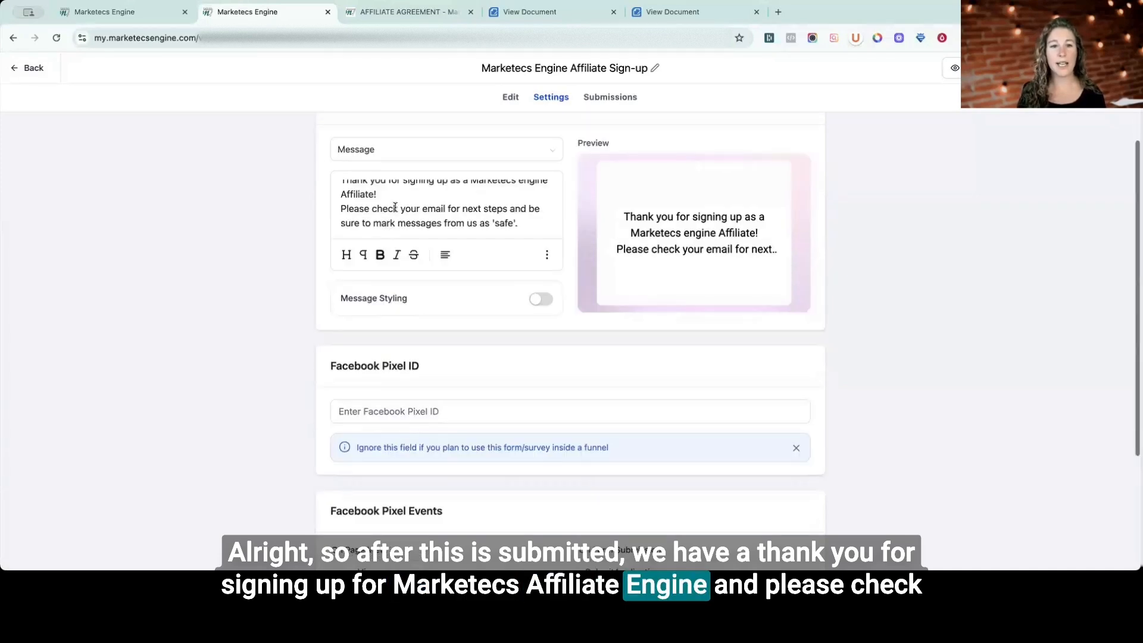
drag(399, 208, 524, 222)
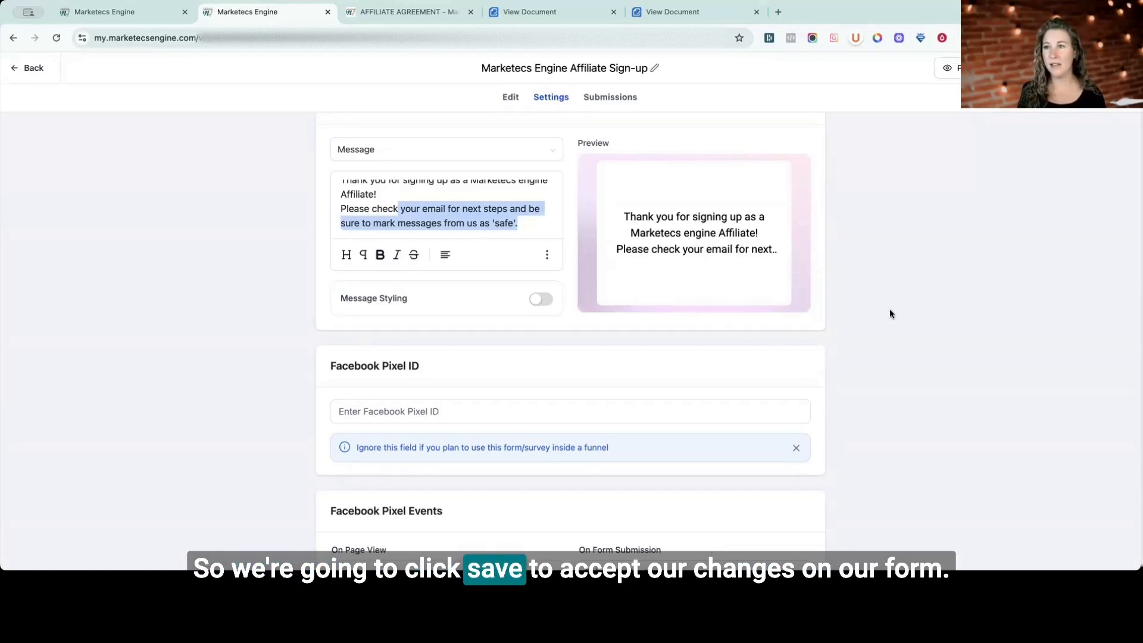
scroll(889, 309, up, 1)
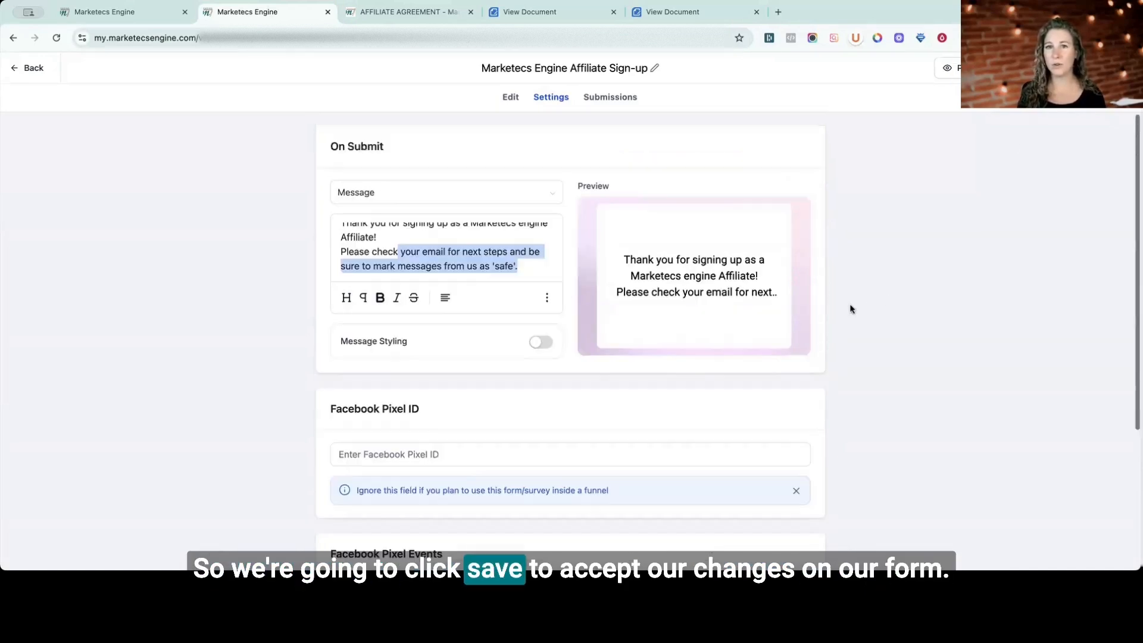
Review the form's Email Notification and Auto Responder options and return to the forms list.
click(512, 100)
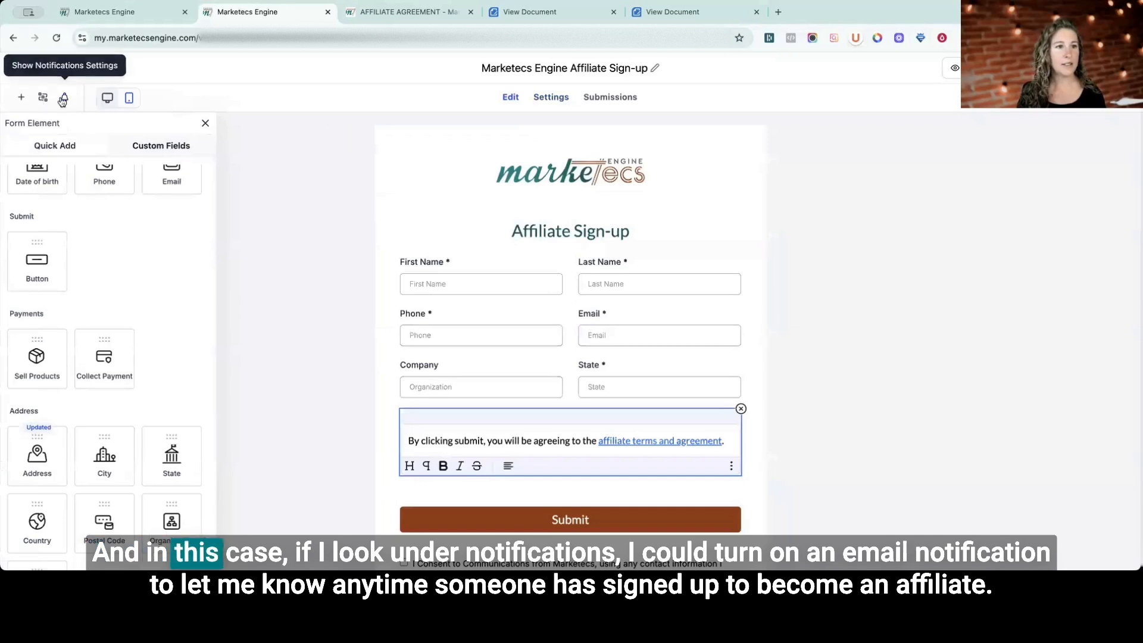
click(63, 99)
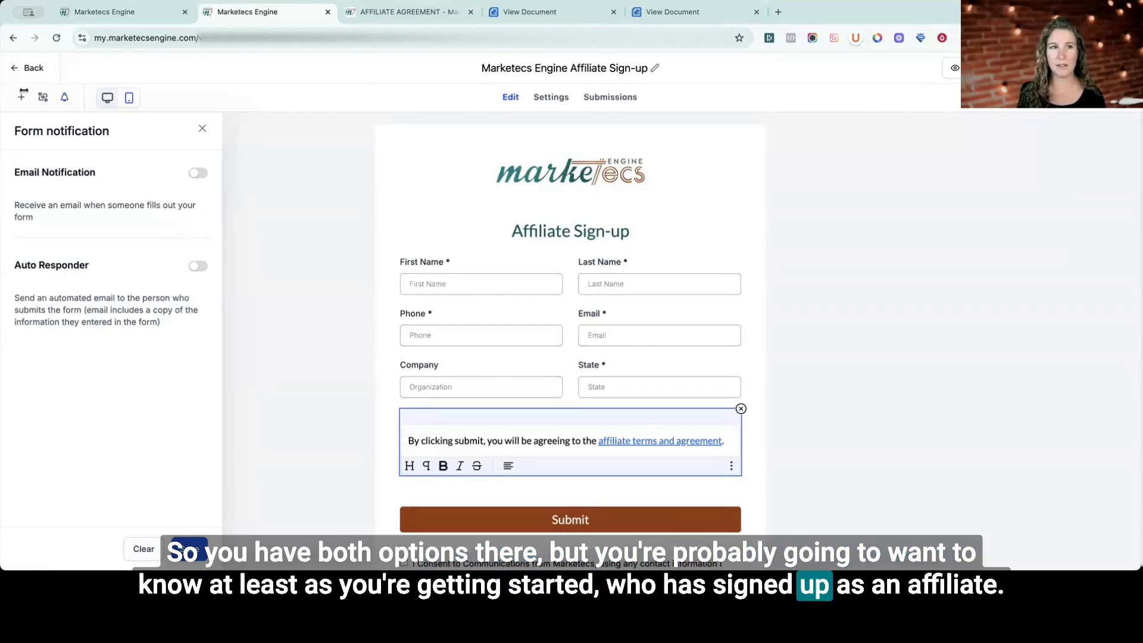
click(32, 70)
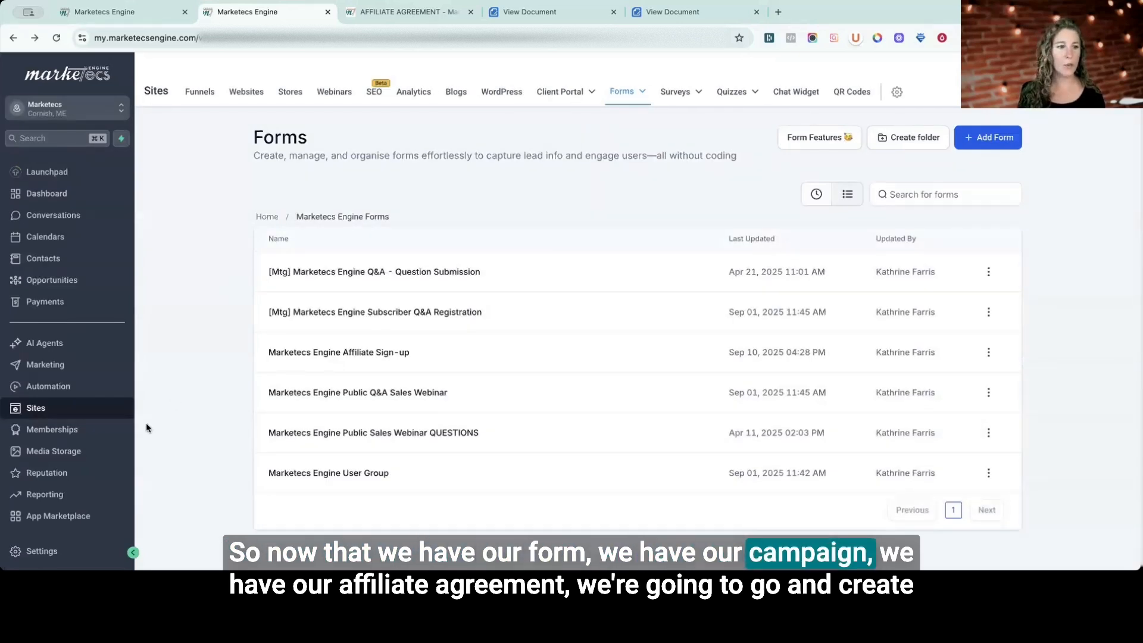
Open the Marketecs Engine Affiliate Workflows folder in the automation workflow list.
click(43, 390)
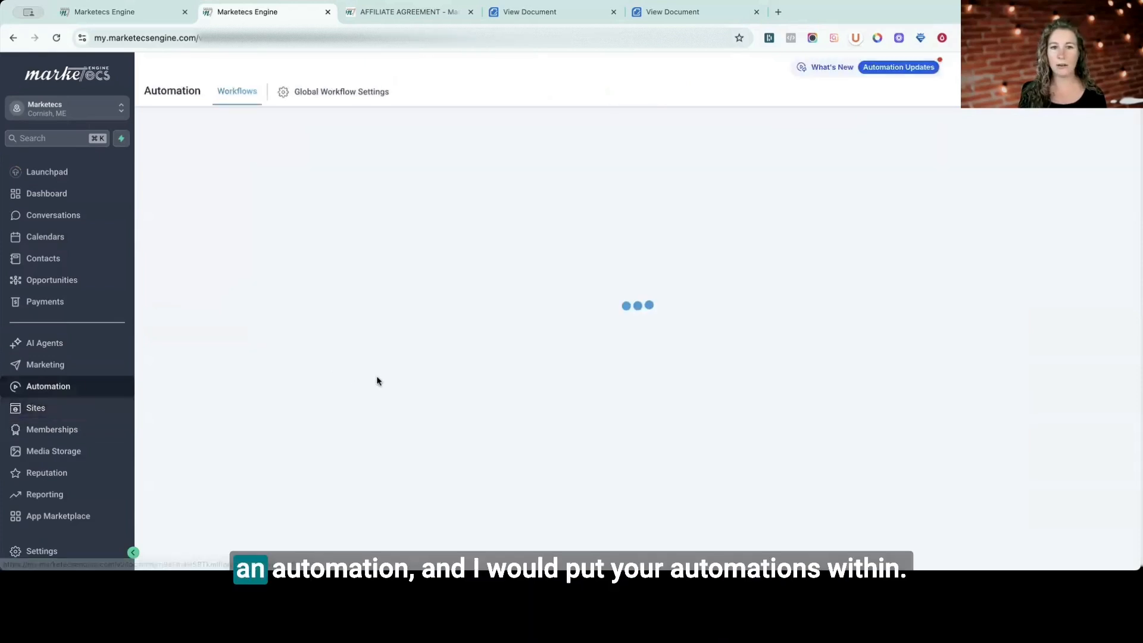
scroll(381, 416, down, 2)
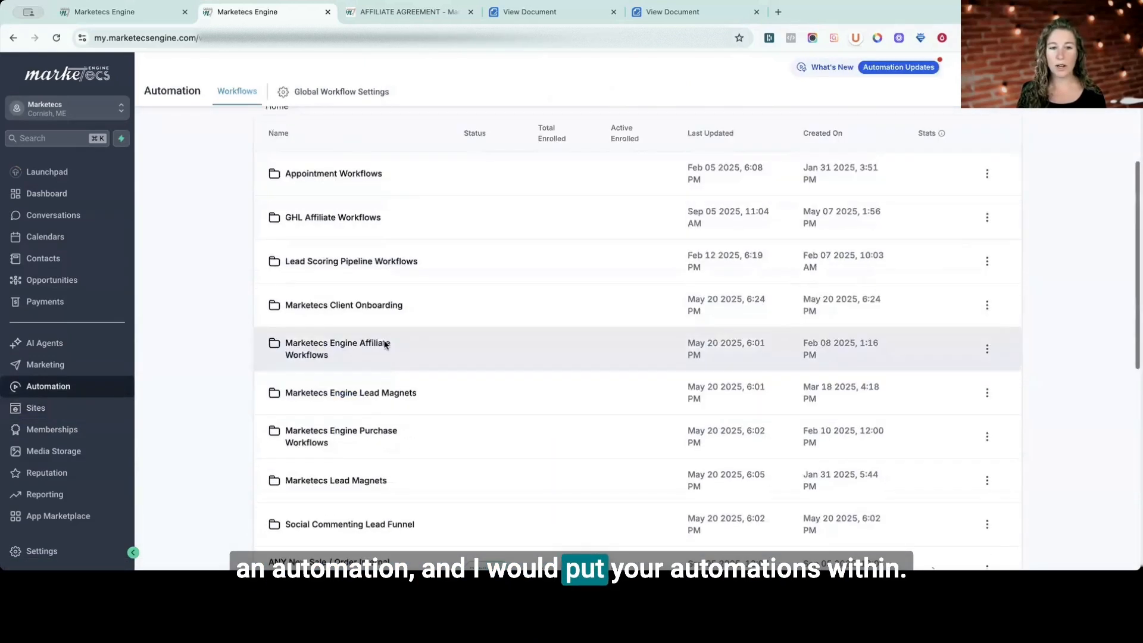
click(348, 346)
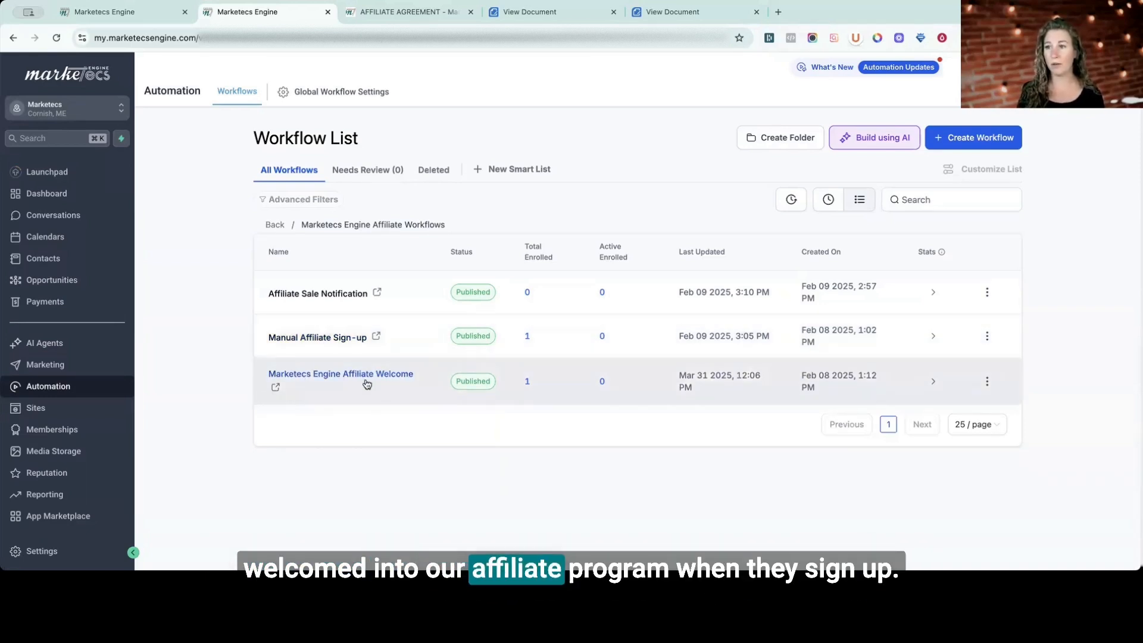
Inspect the Manual Affiliate Sign-up workflow's Affiliate Created trigger and Add To Workflow action, and return to the workflow list.
click(318, 338)
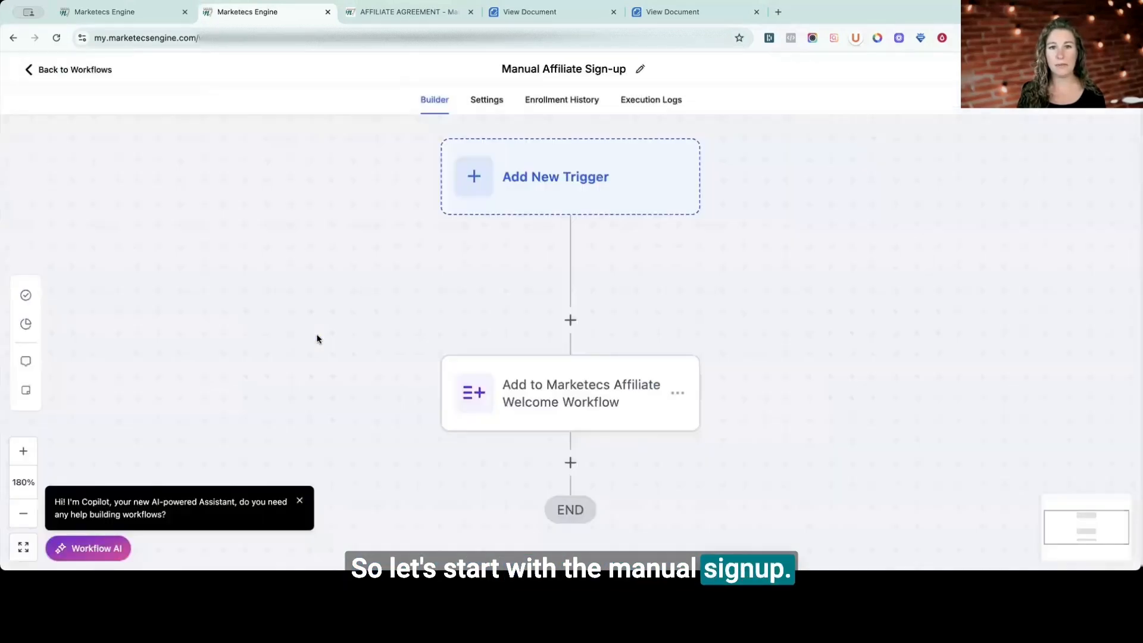
click(485, 145)
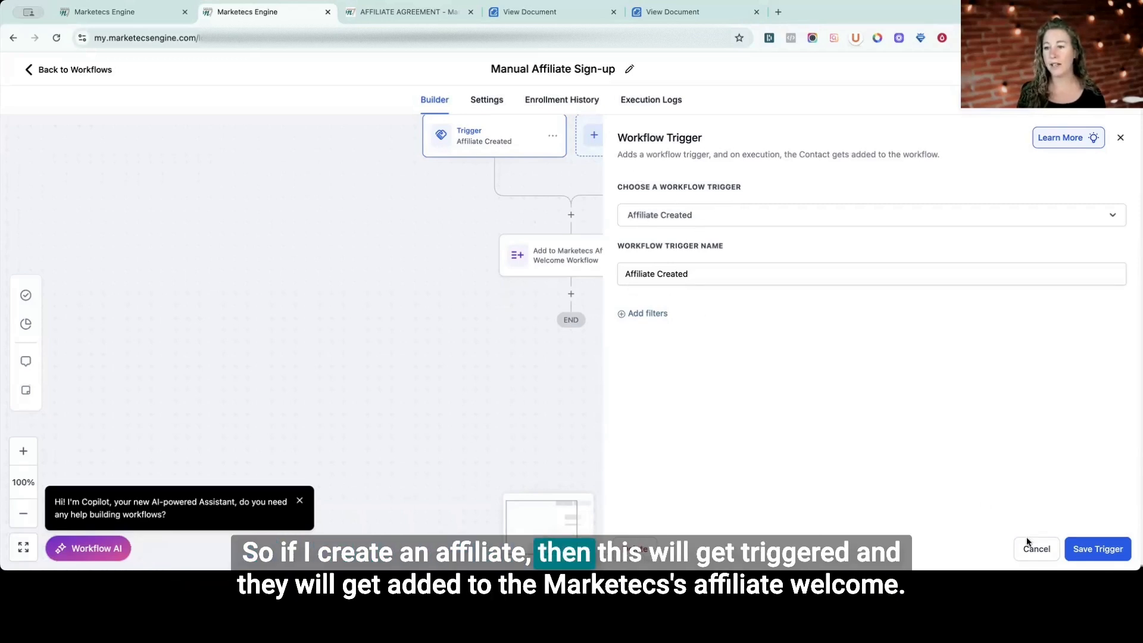
click(1042, 551)
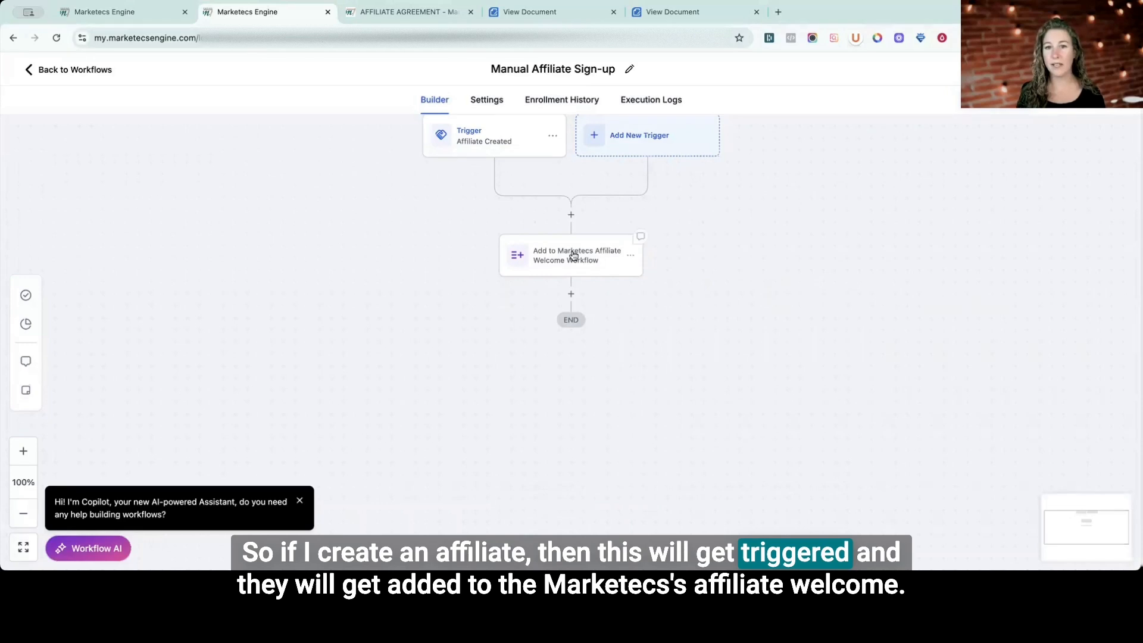
click(575, 254)
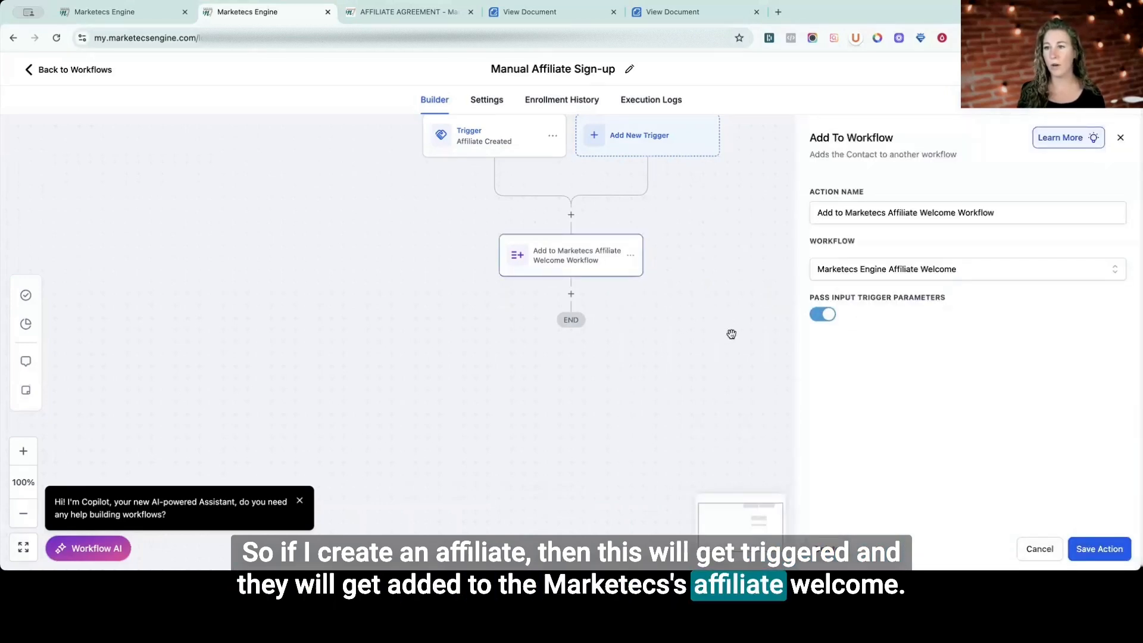
click(729, 332)
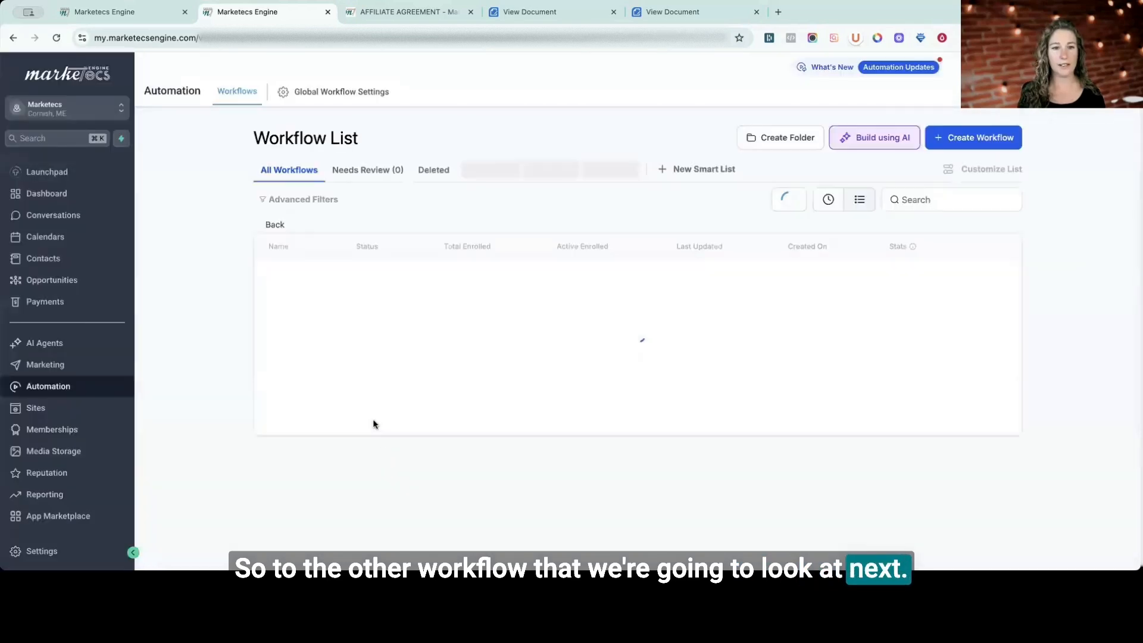
Open the Marketecs Engine Affiliate Welcome workflow and inspect its form-submitted trigger without changing it.
click(411, 377)
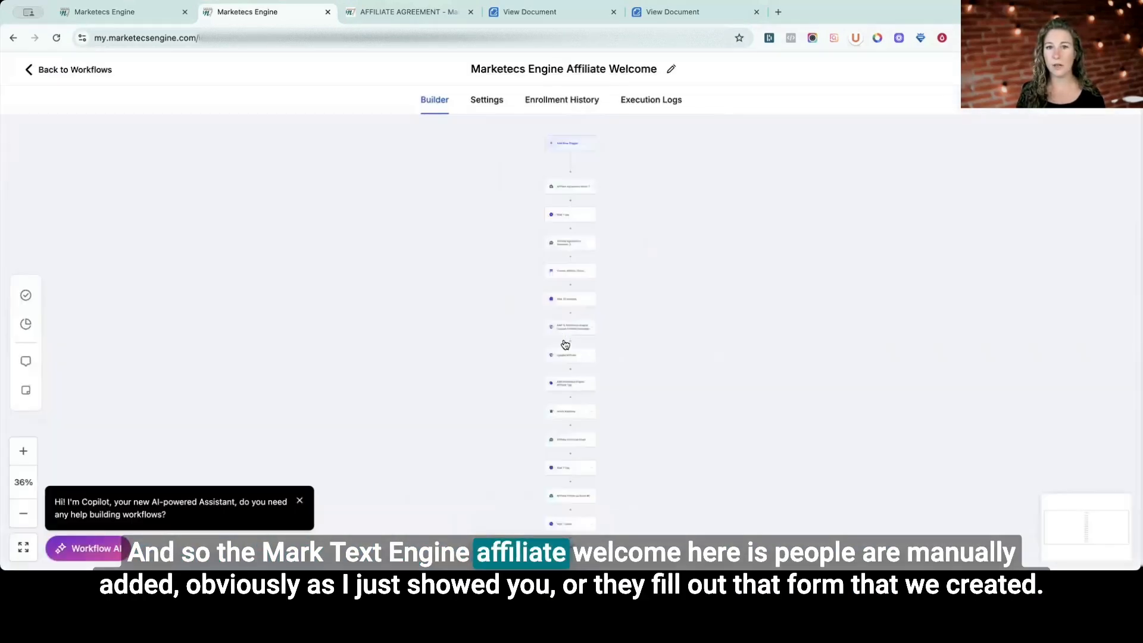
click(532, 154)
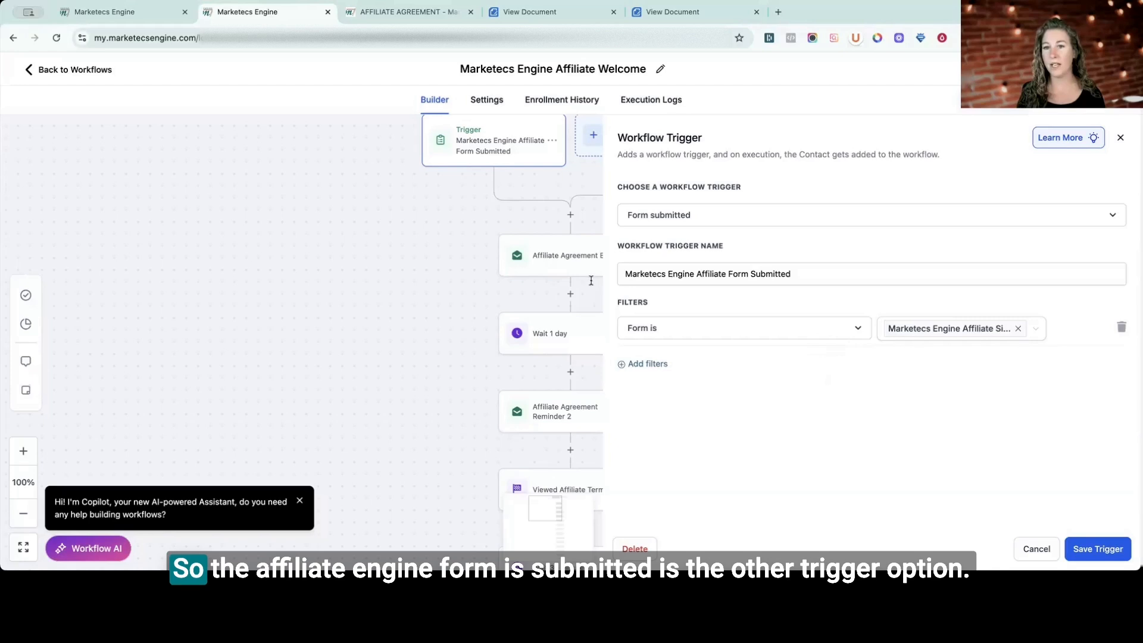
drag(656, 278, 804, 275)
click(1036, 548)
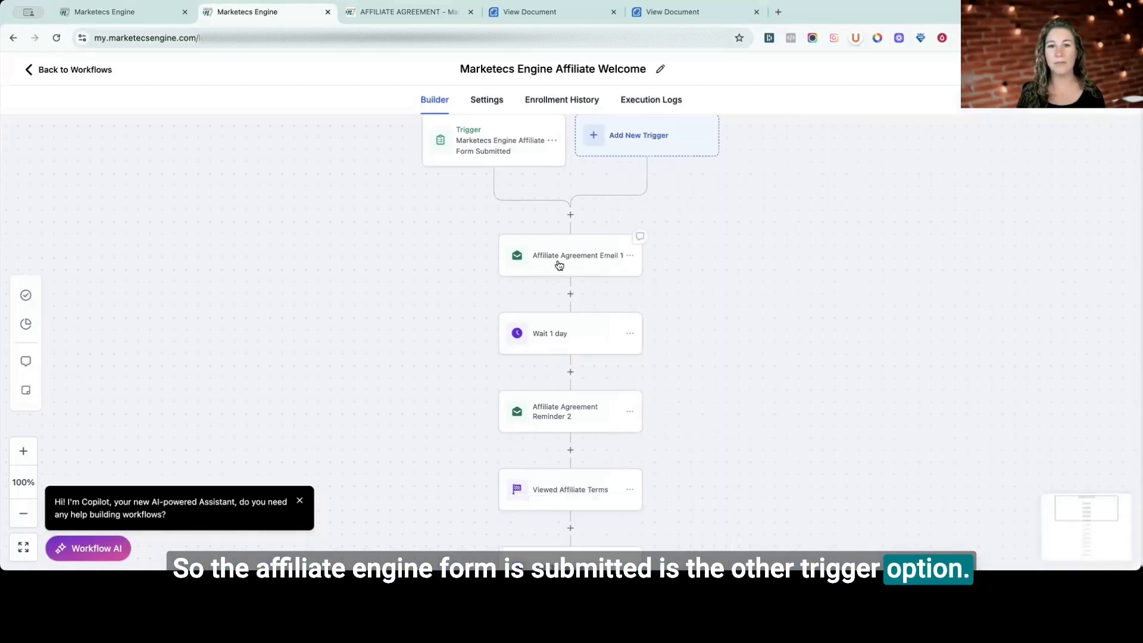
Examine the Affiliate Agreement Email 1 template, including the link of its "Review the Affiliate Agreement" button, and the one-day wait after it.
click(556, 265)
scroll(846, 407, down, 5)
click(855, 342)
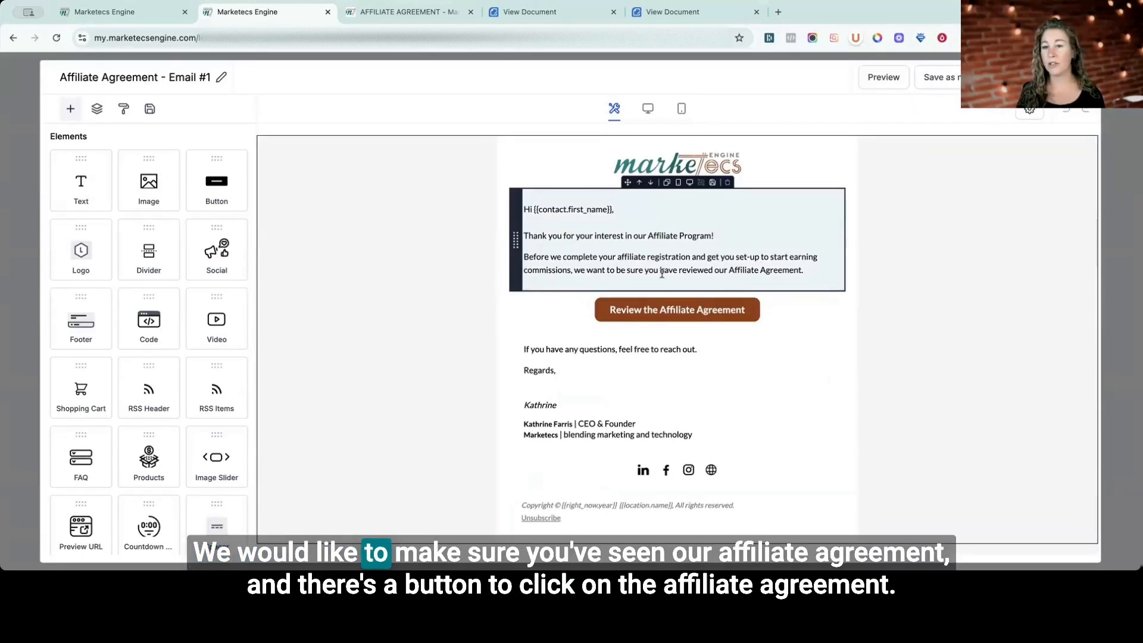
click(671, 320)
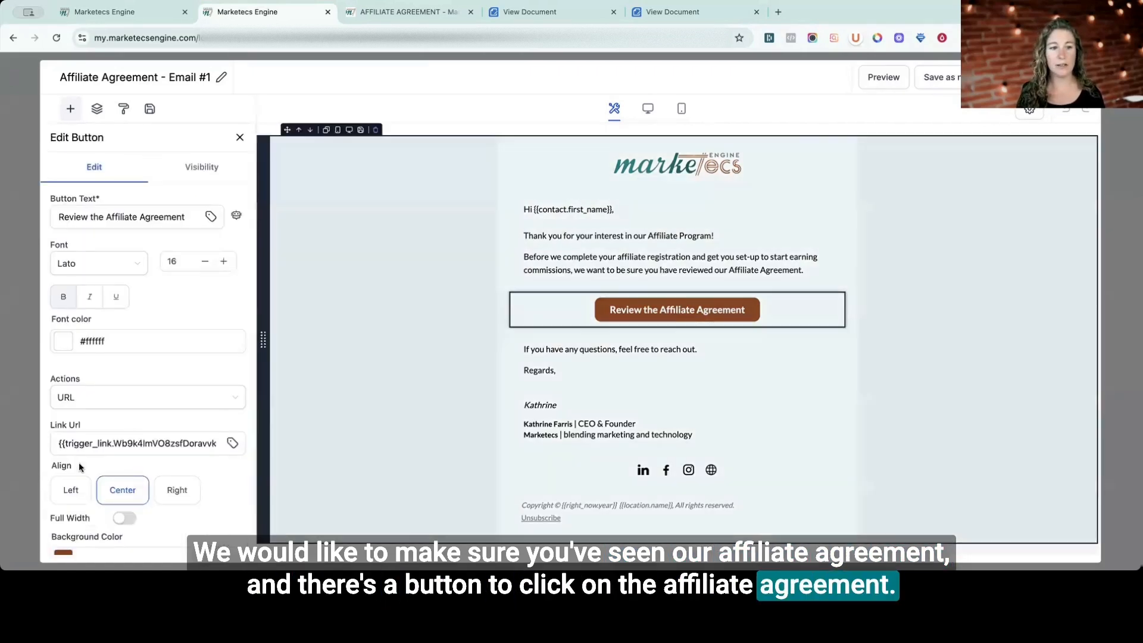
drag(80, 442, 203, 441)
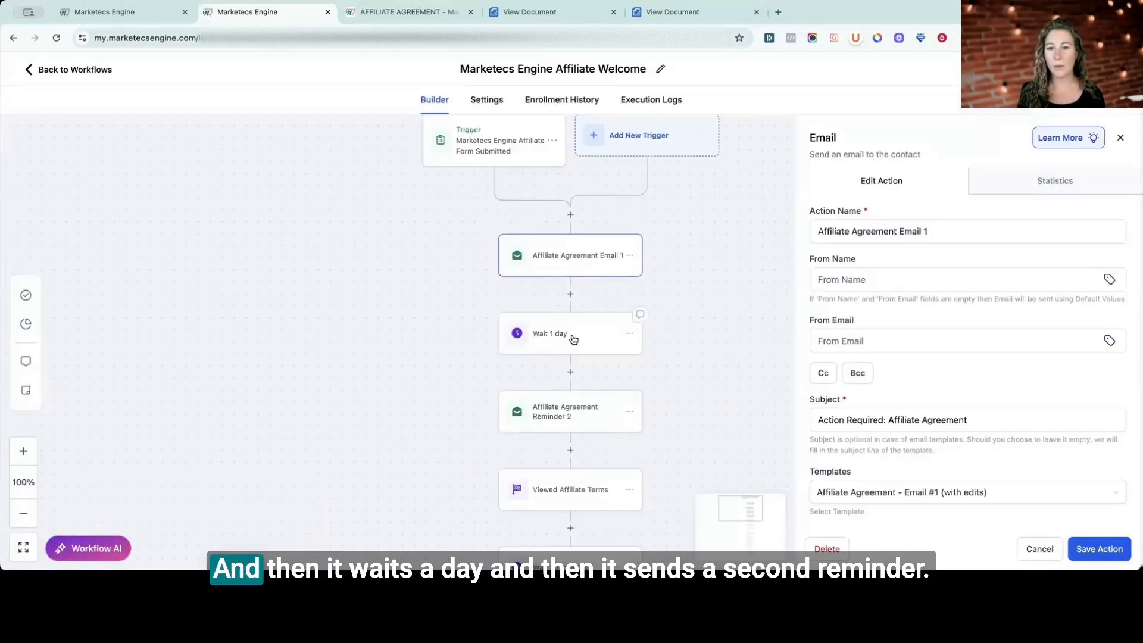
click(571, 333)
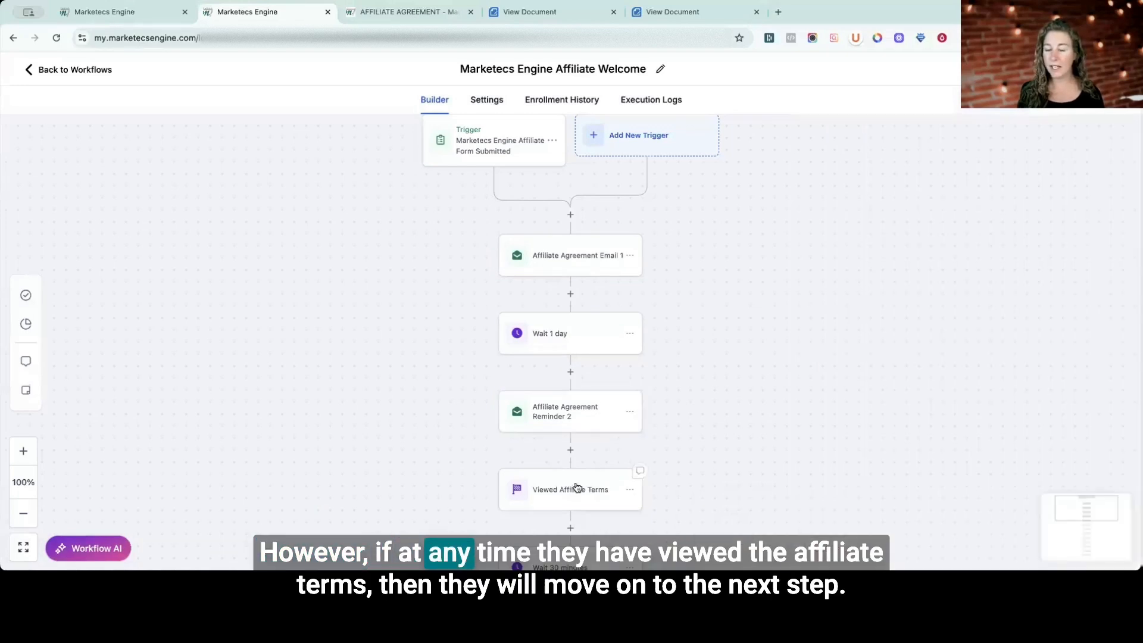
Inspect the actions from Viewed Affiliate Terms through Update Affiliate, including the campaign chosen in the Add To Affiliate Campaign action.
click(575, 488)
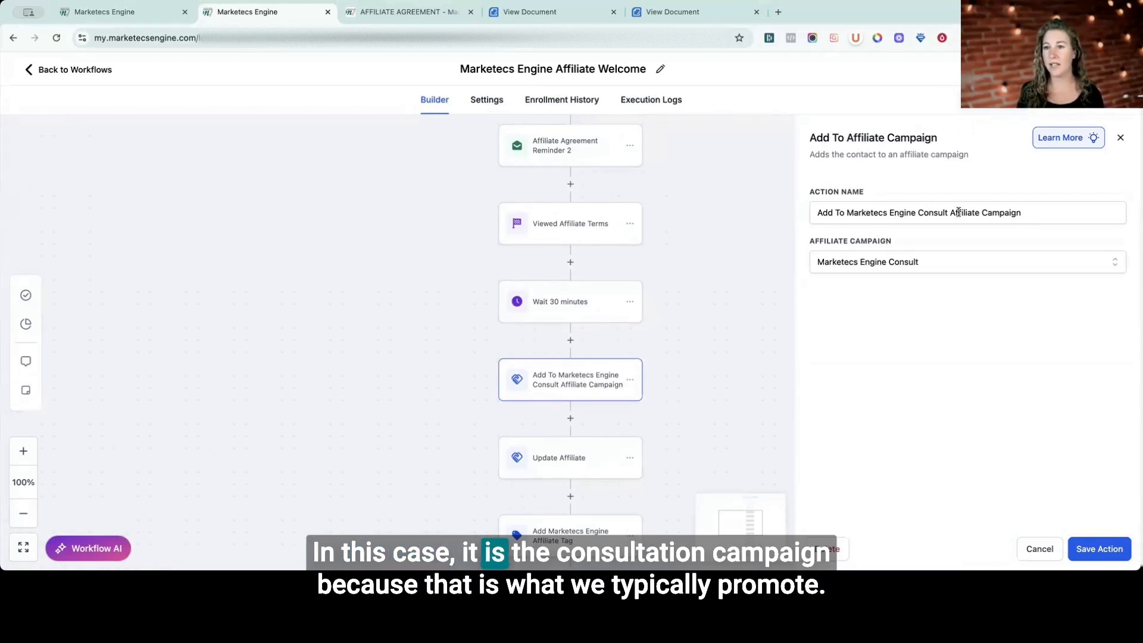
drag(1005, 212, 873, 208)
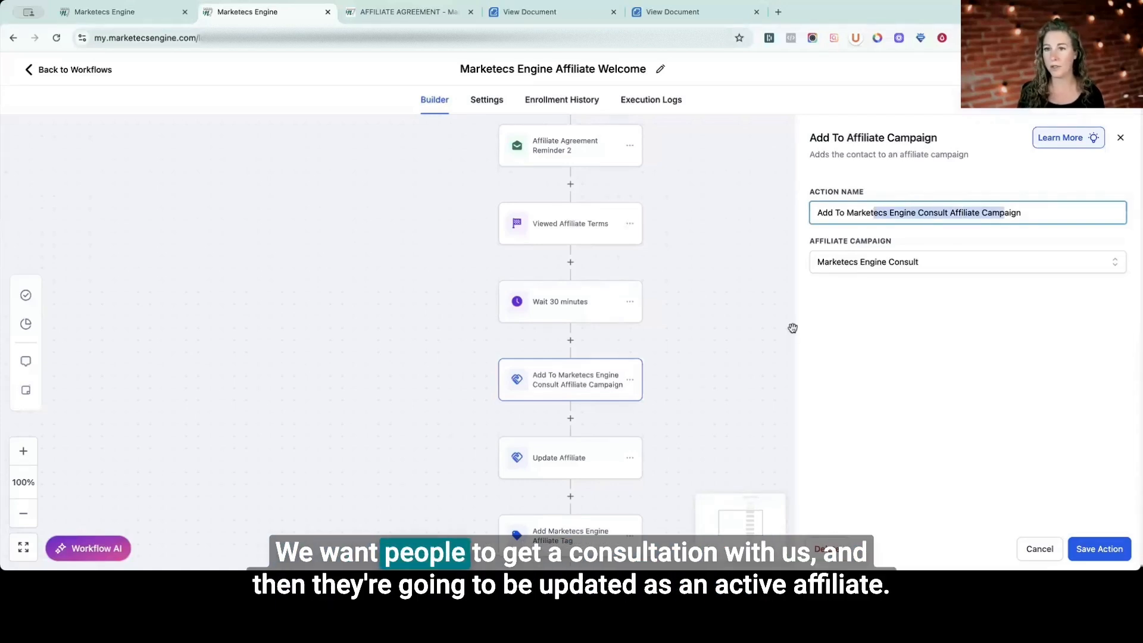
click(567, 465)
Inspect the Add Marketecs Engine Affiliate Tag action and the message of the internal notification that follows it.
scroll(568, 484, down, 1)
scroll(568, 481, down, 3)
click(582, 420)
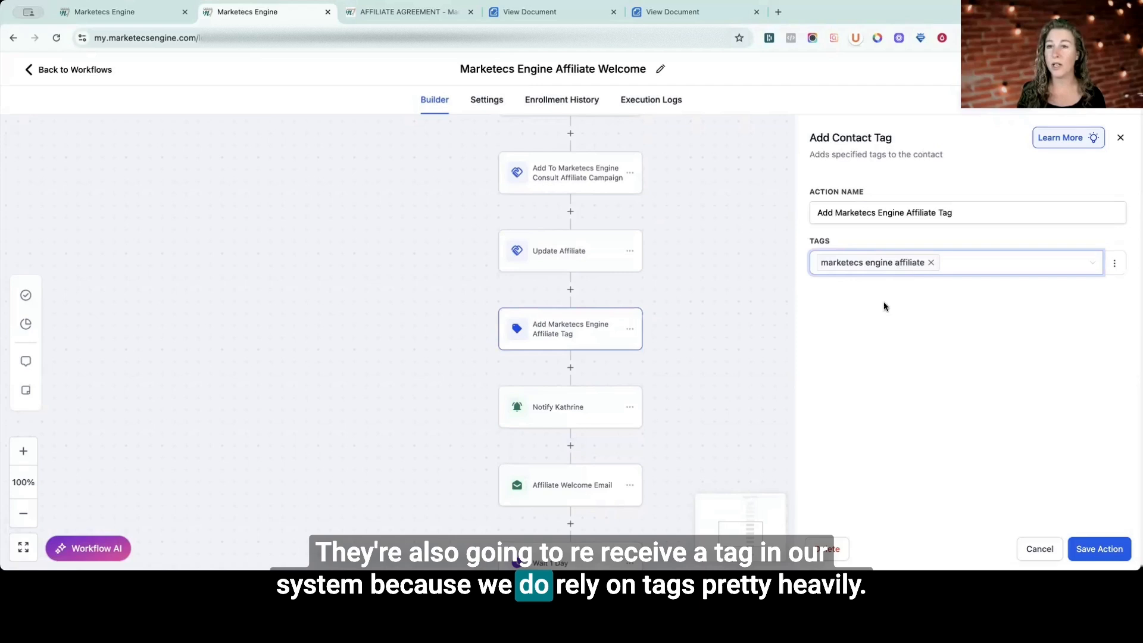
click(583, 410)
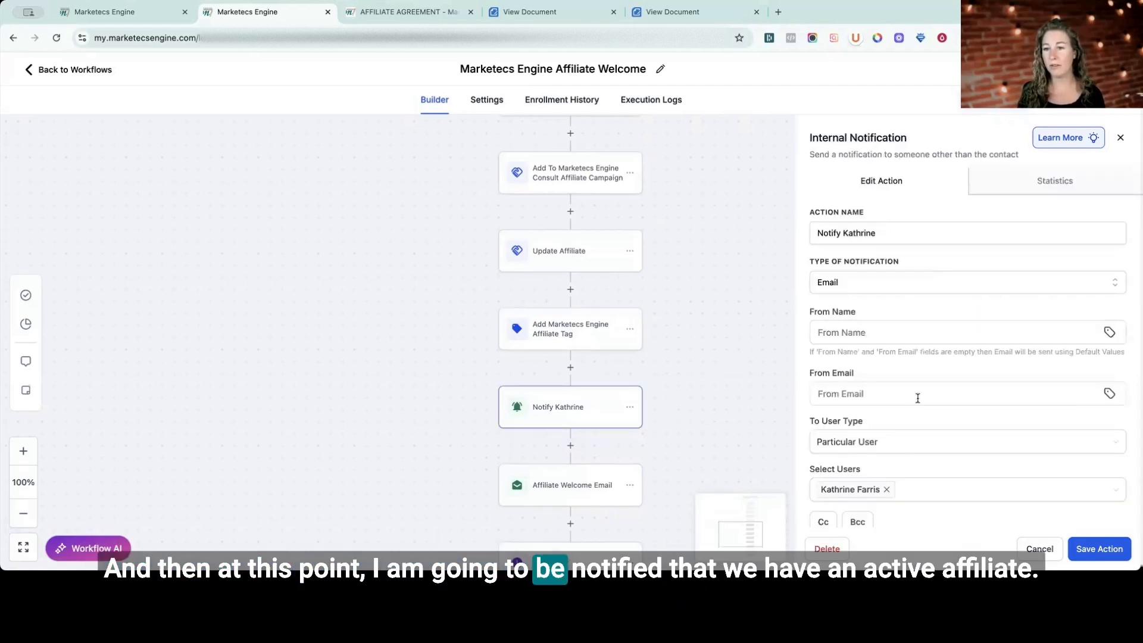
scroll(917, 398, down, 8)
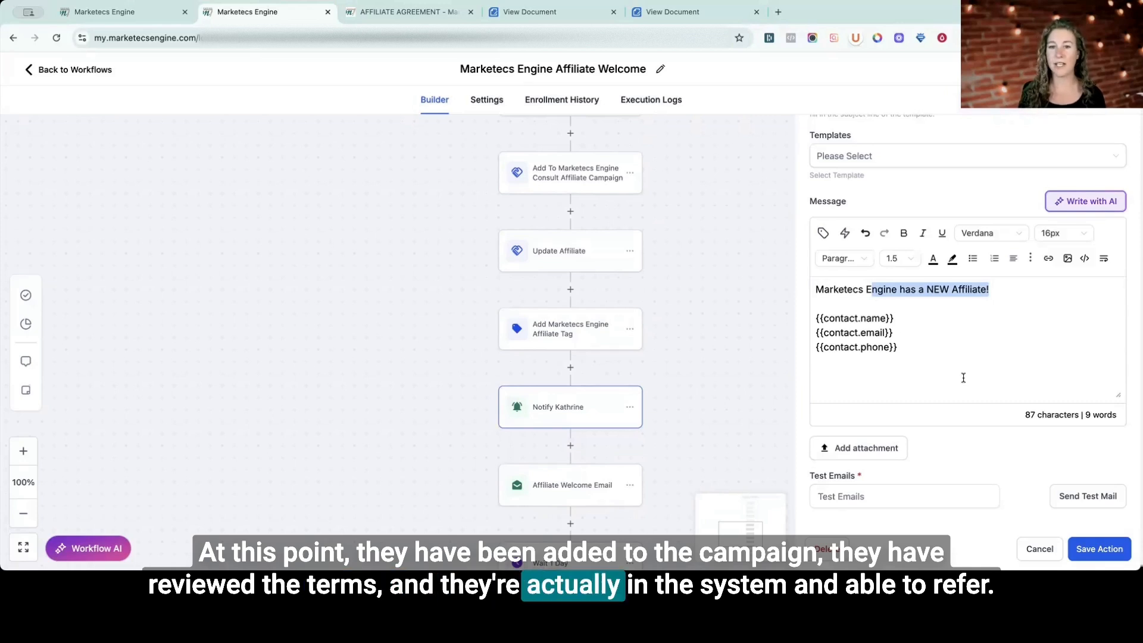
Open the Affiliate Welcome Email's template and review its body text, including the affiliate link and login details, without changing it.
click(578, 488)
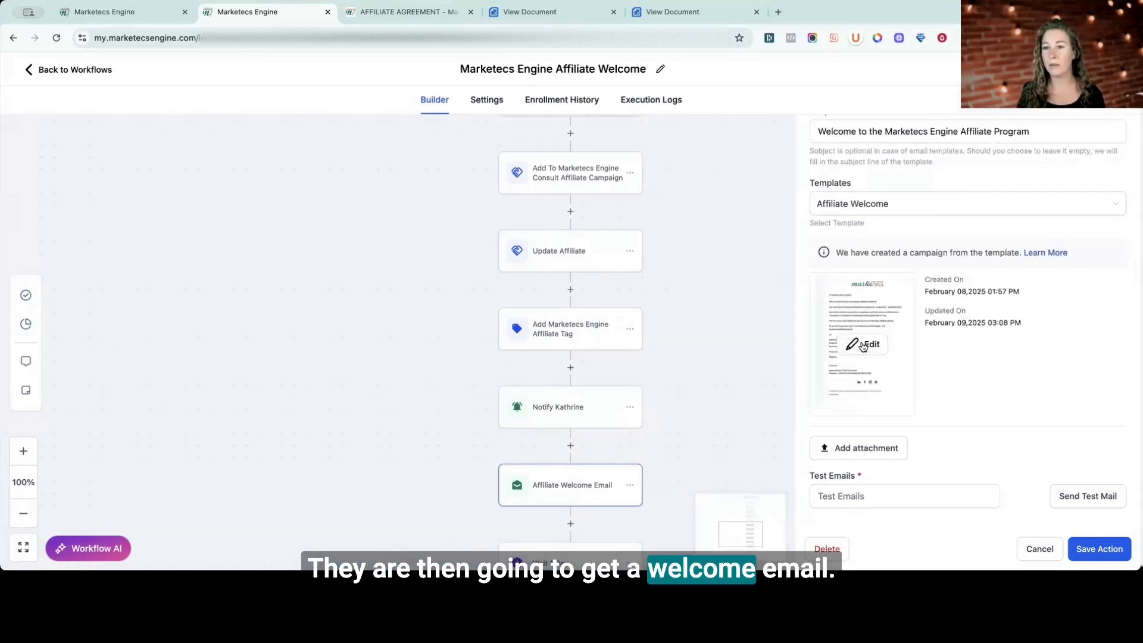
click(863, 345)
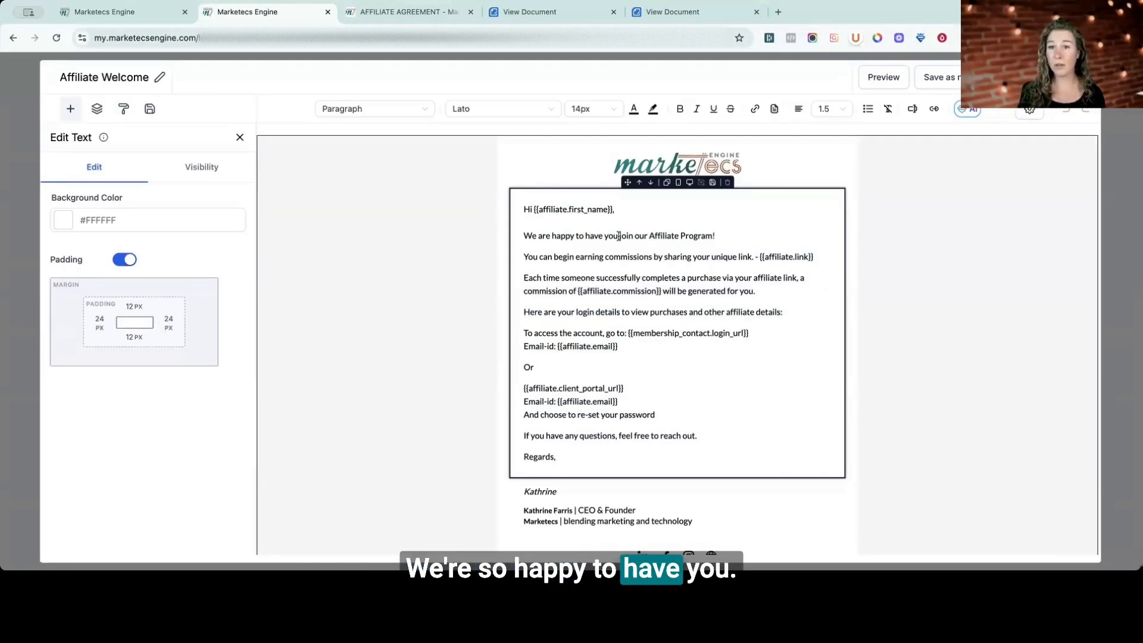
drag(618, 236, 743, 460)
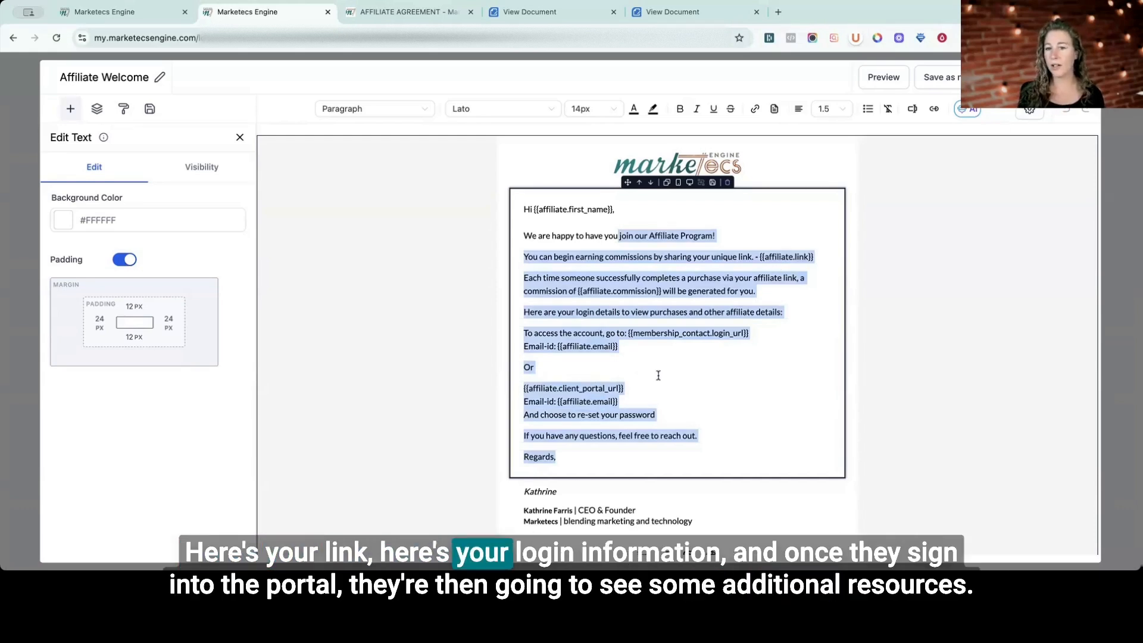
click(655, 397)
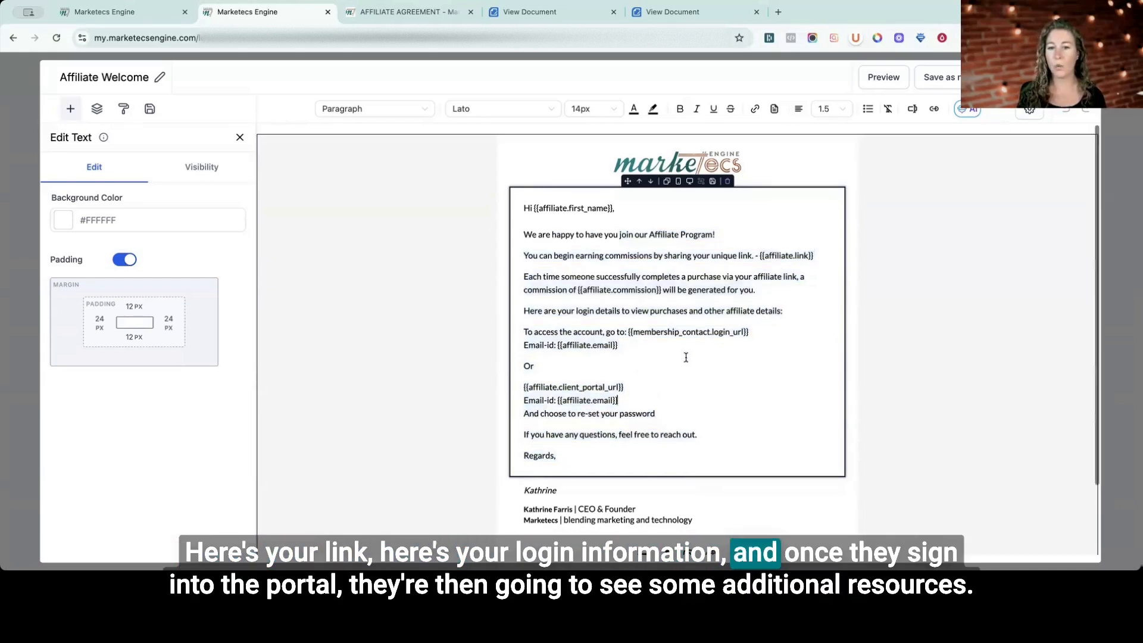
scroll(686, 357, down, 3)
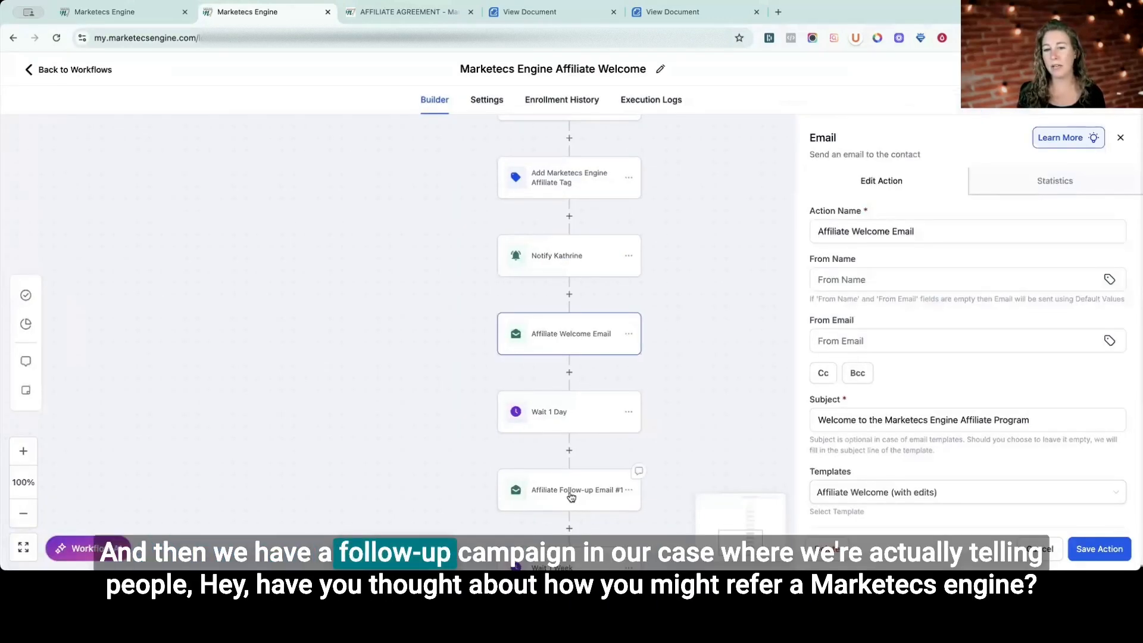
Open the Affiliate Follow-up Email #1 template and examine its referral guidance and sample outreach message.
click(579, 497)
scroll(870, 432, down, 5)
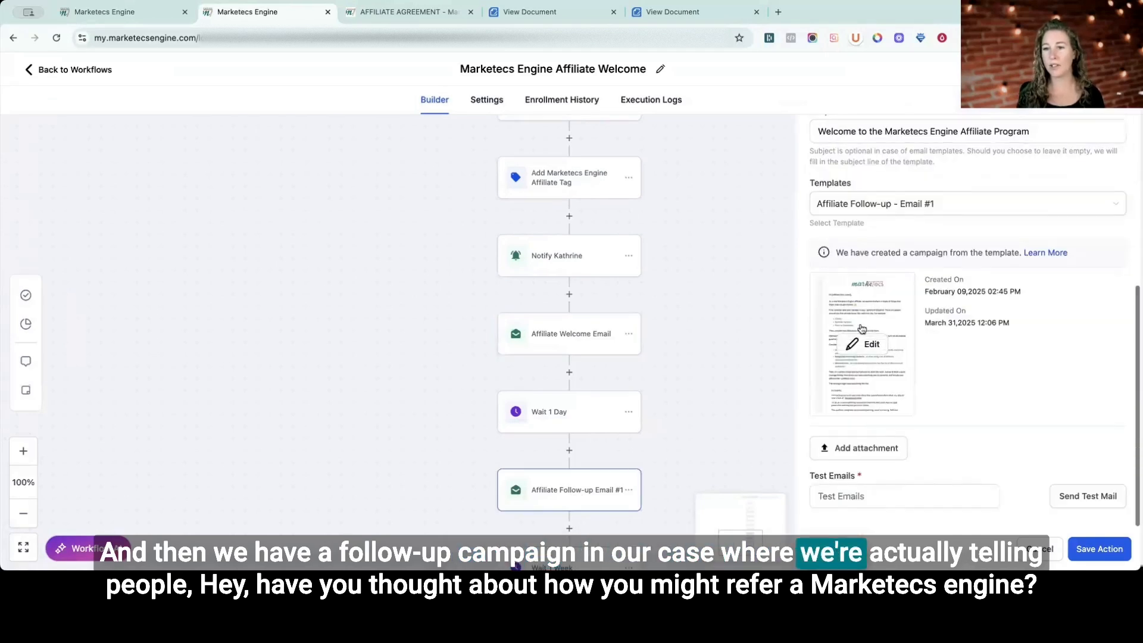
click(805, 315)
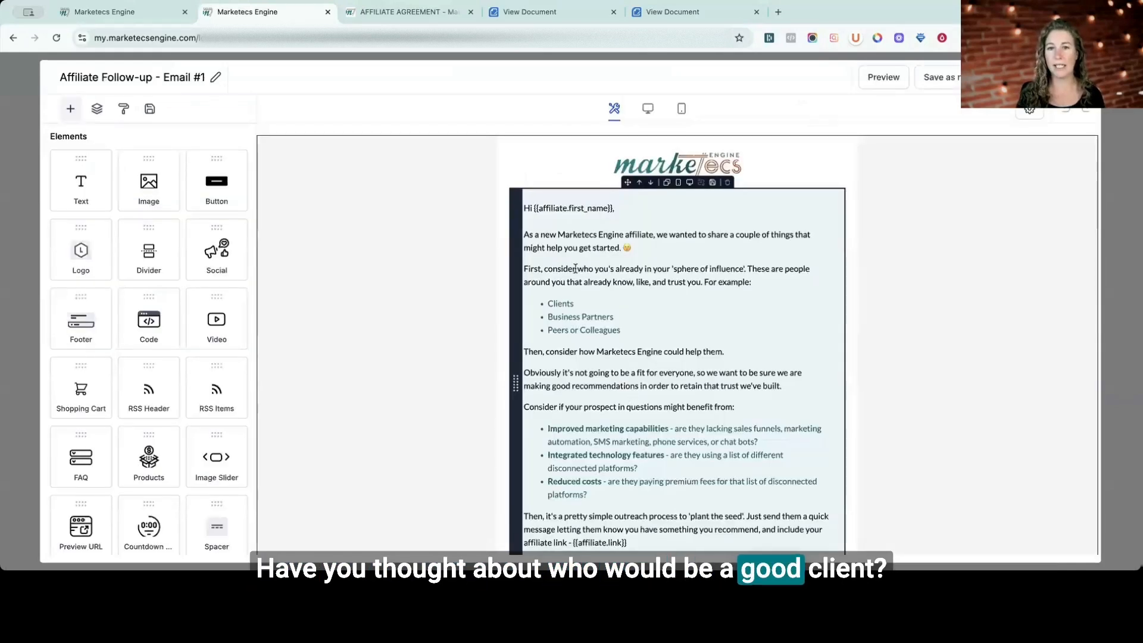
drag(602, 281, 625, 298)
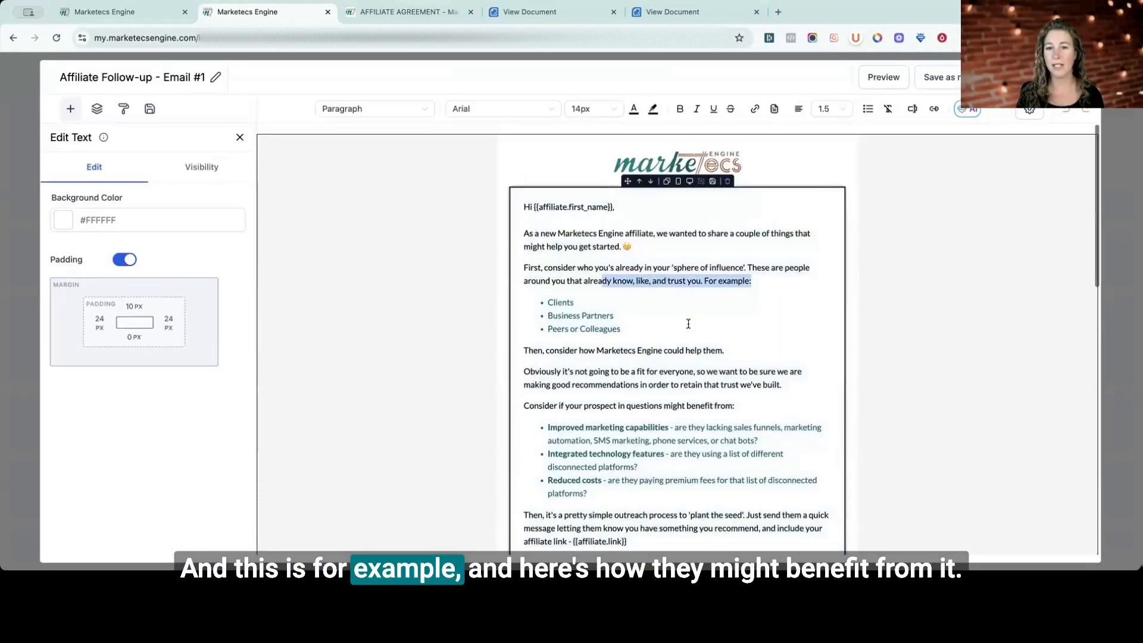
scroll(688, 324, down, 1)
drag(647, 364, 716, 433)
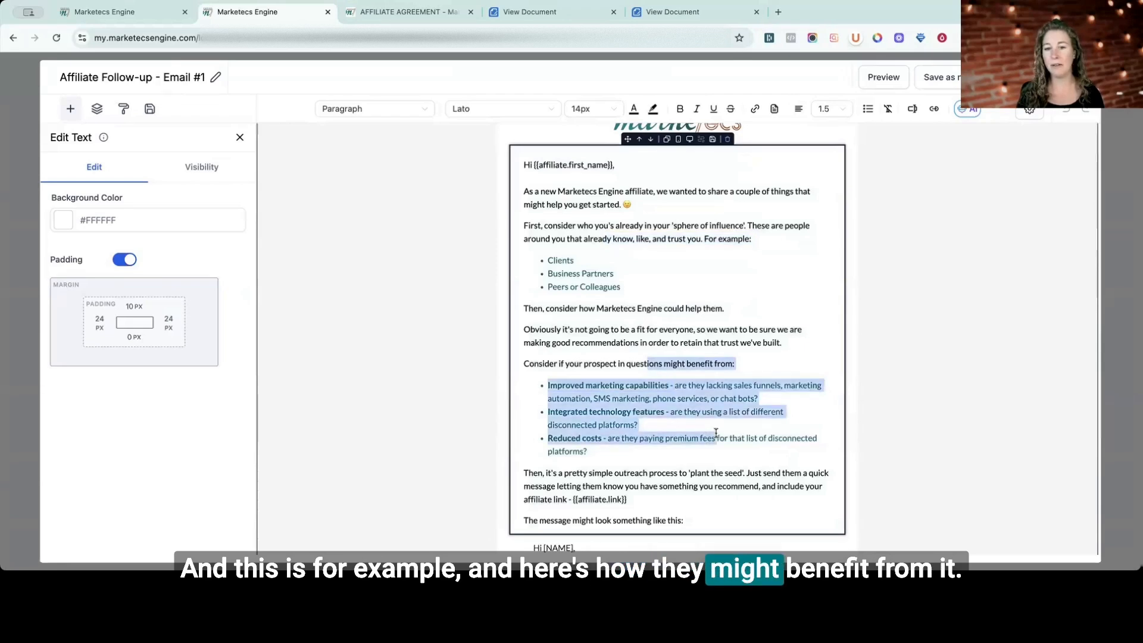
scroll(702, 431, down, 5)
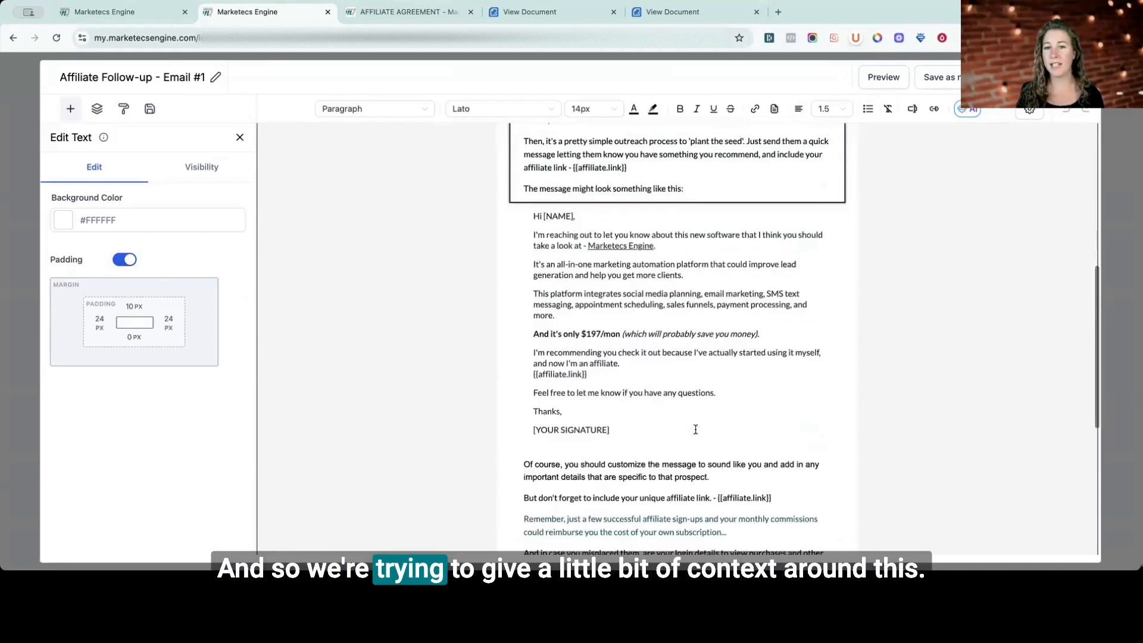
scroll(621, 477, up, 2)
drag(619, 513, 533, 290)
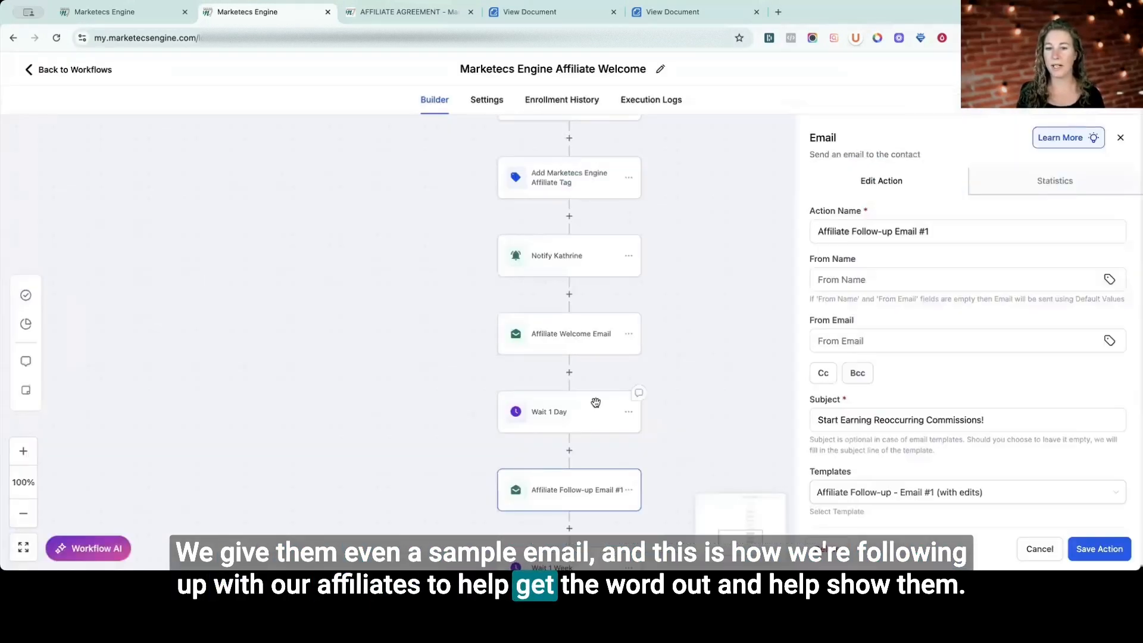
Check the end of the welcome workflow after the follow-up email, and return to the workflow list without saving the email action.
scroll(595, 403, down, 3)
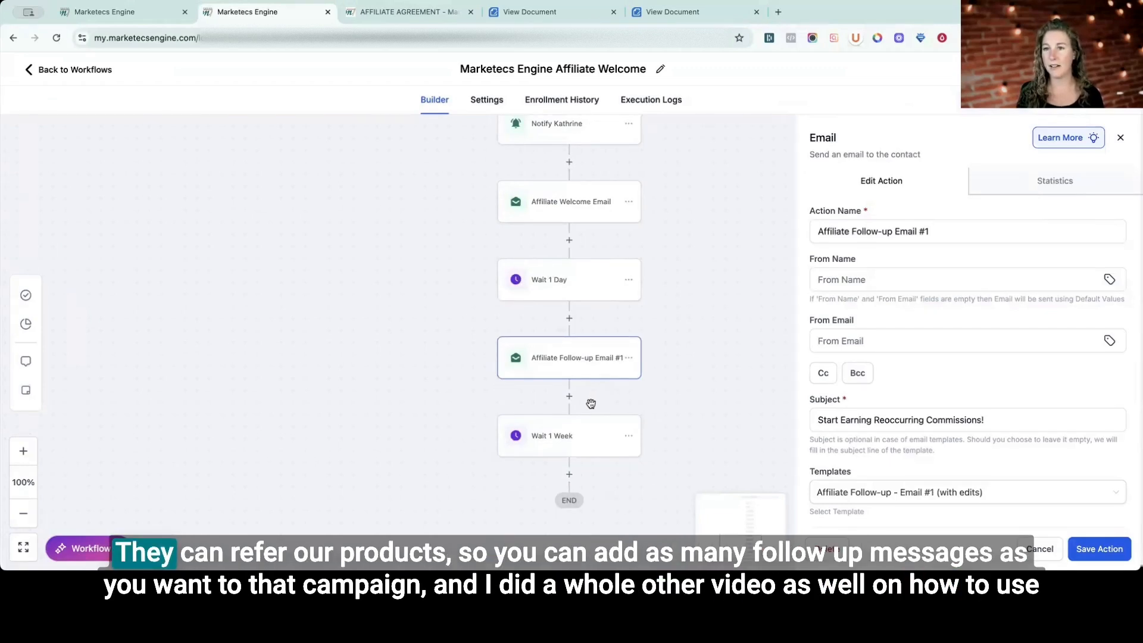
scroll(591, 403, up, 2)
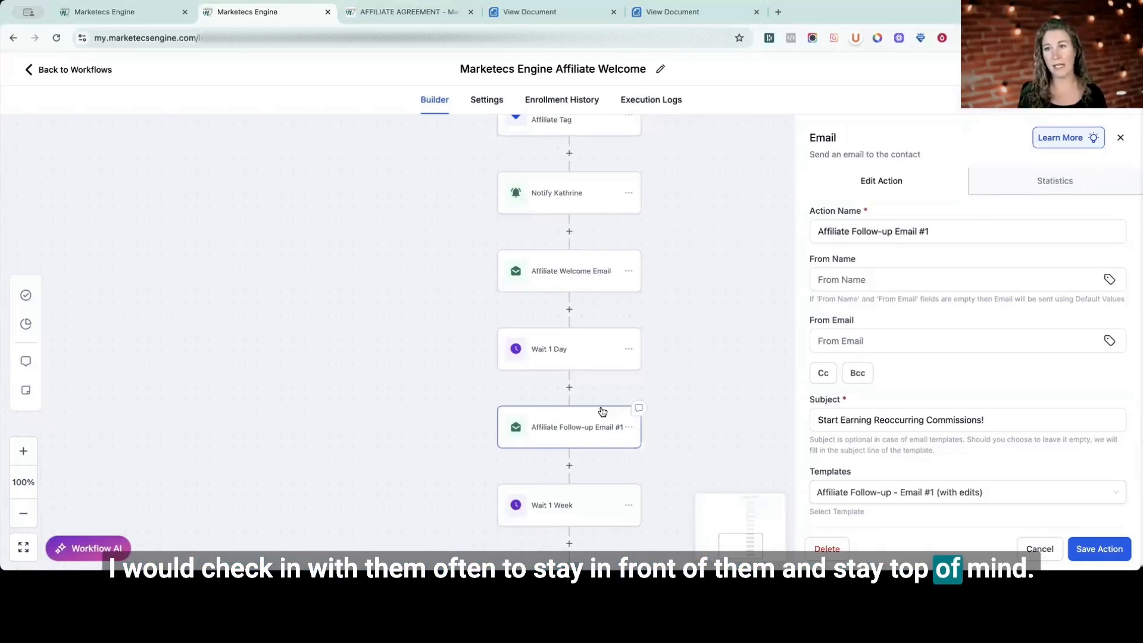
click(1040, 548)
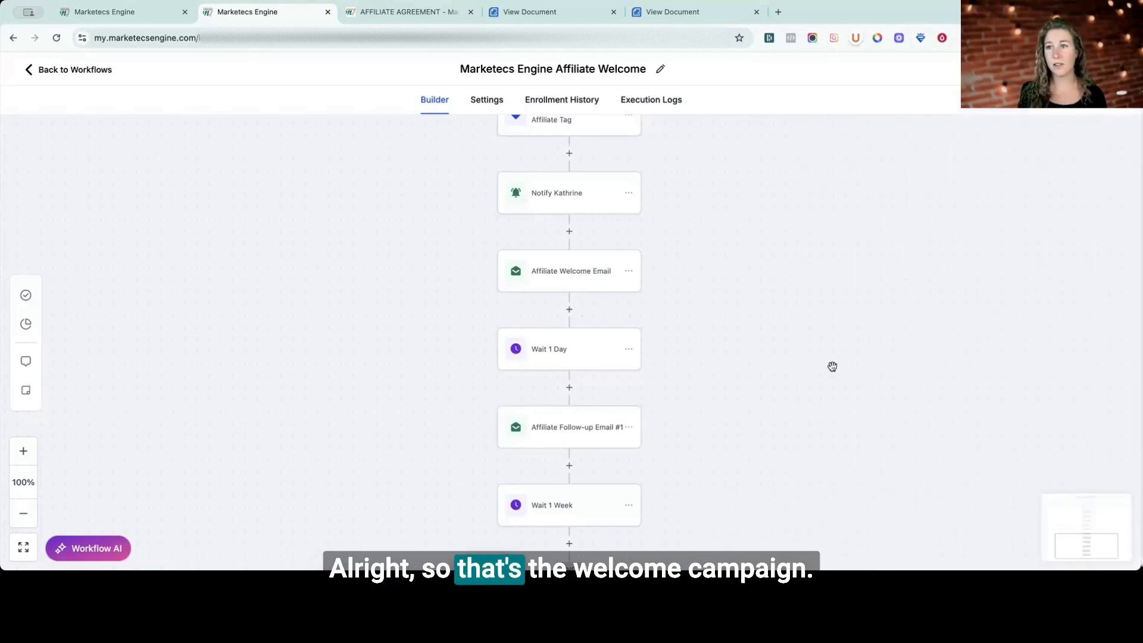
scroll(183, 142, up, 1)
click(94, 71)
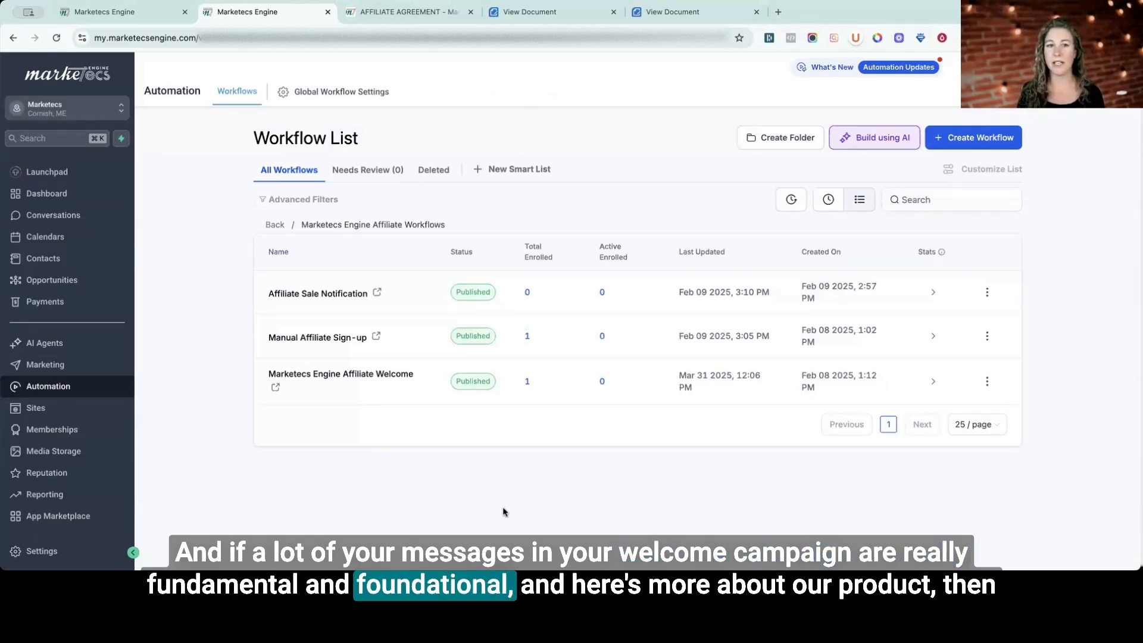
Open the Affiliate Sale Notification workflow and inspect its New Affiliate Sale trigger and Wait 5 Minutes action without changing them.
click(305, 299)
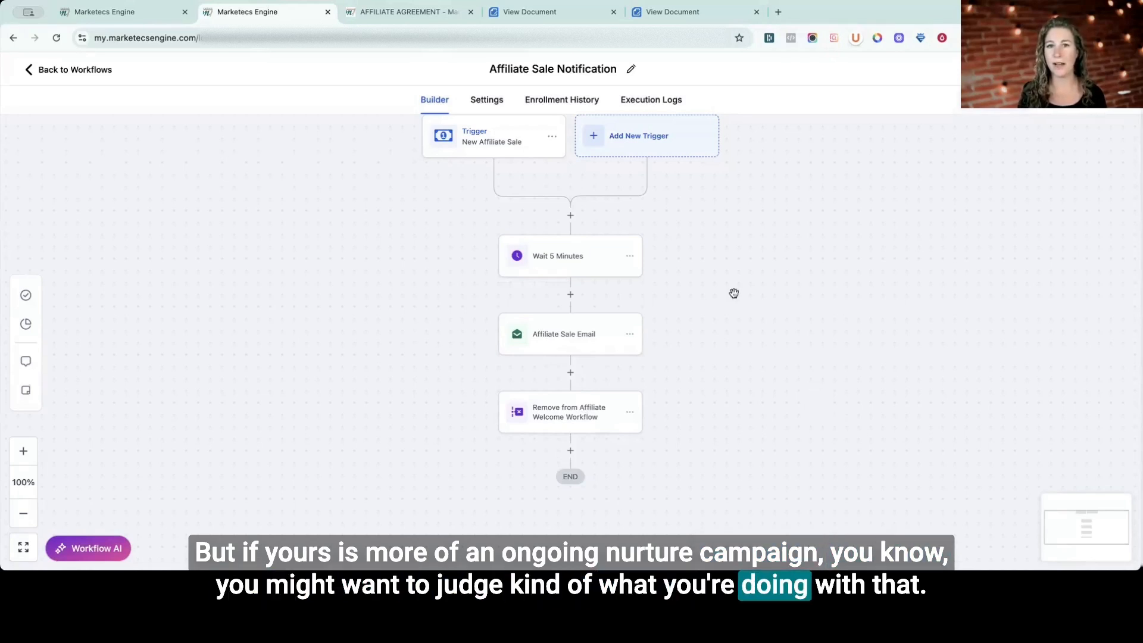
click(491, 139)
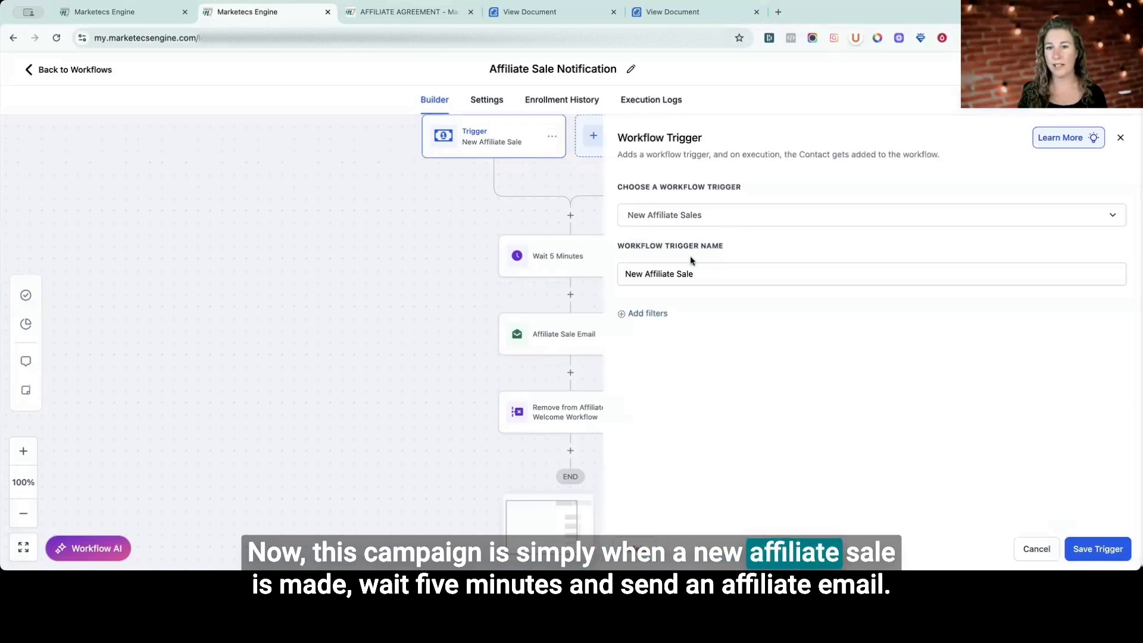
click(1039, 551)
click(557, 262)
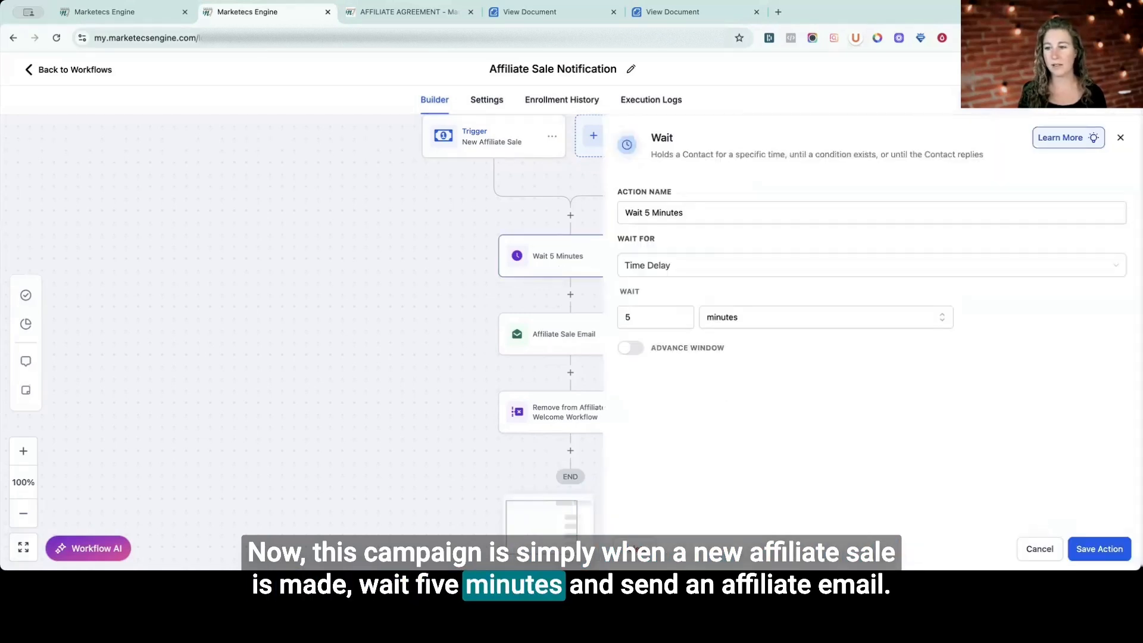
click(1039, 548)
Inspect the Affiliate Sale Email action's template and the workflow selected in the Remove from Affiliate Welcome Workflow action.
click(563, 333)
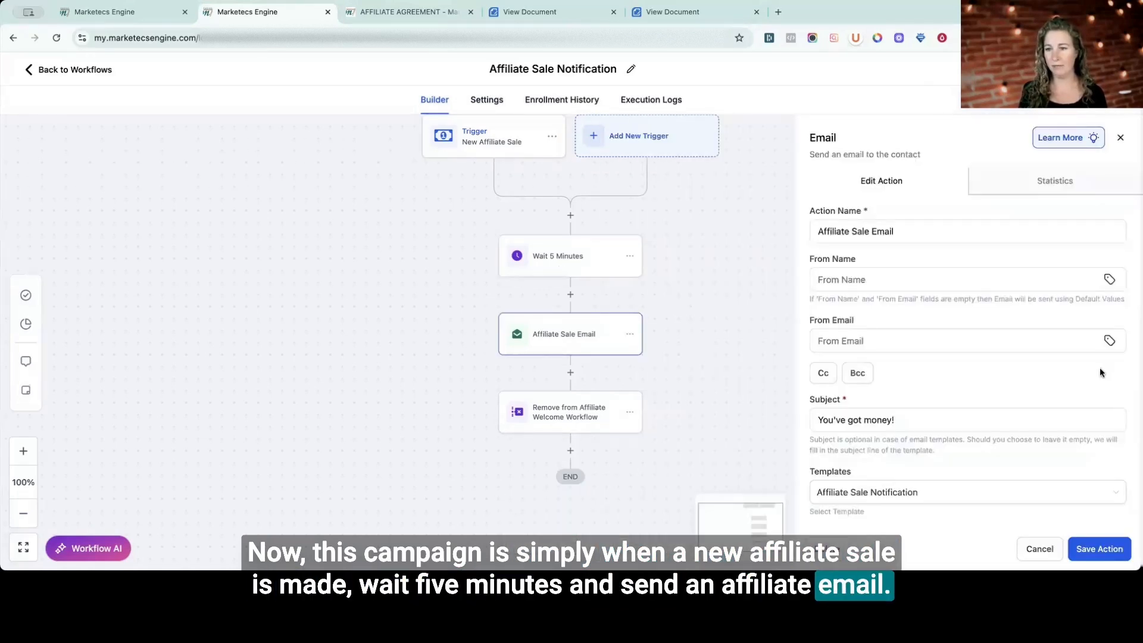
scroll(861, 350, down, 5)
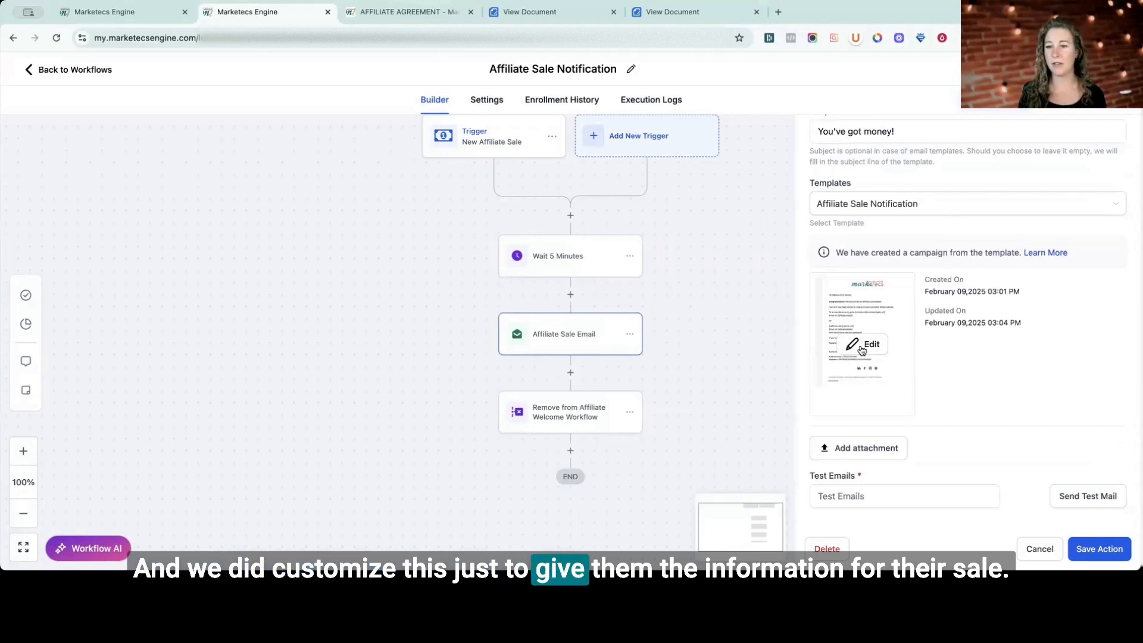
click(1039, 548)
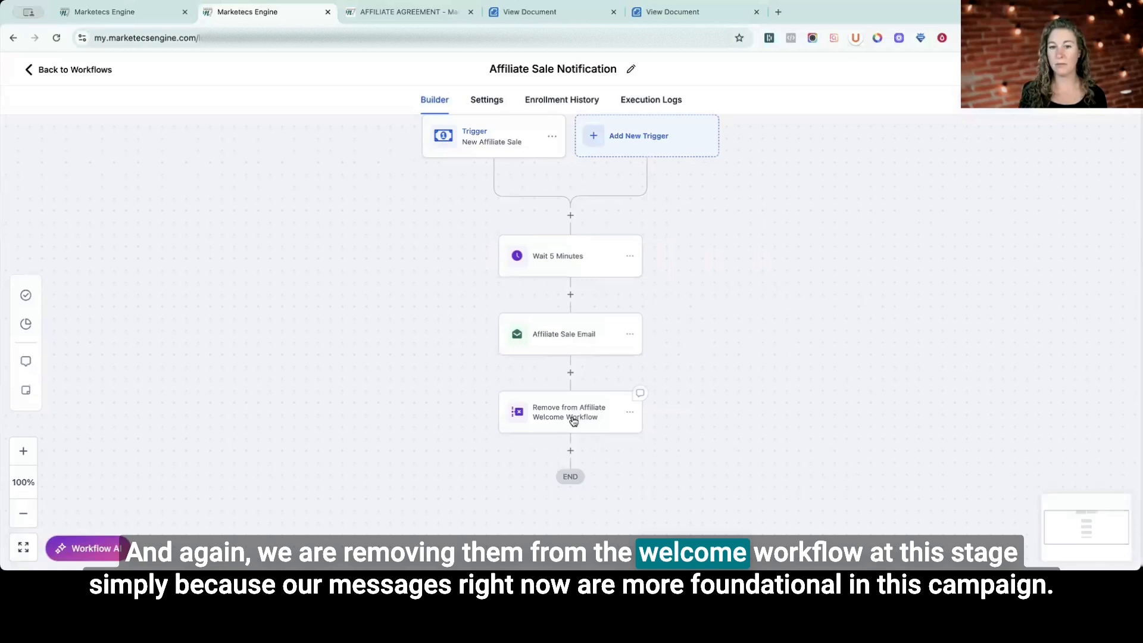
click(585, 417)
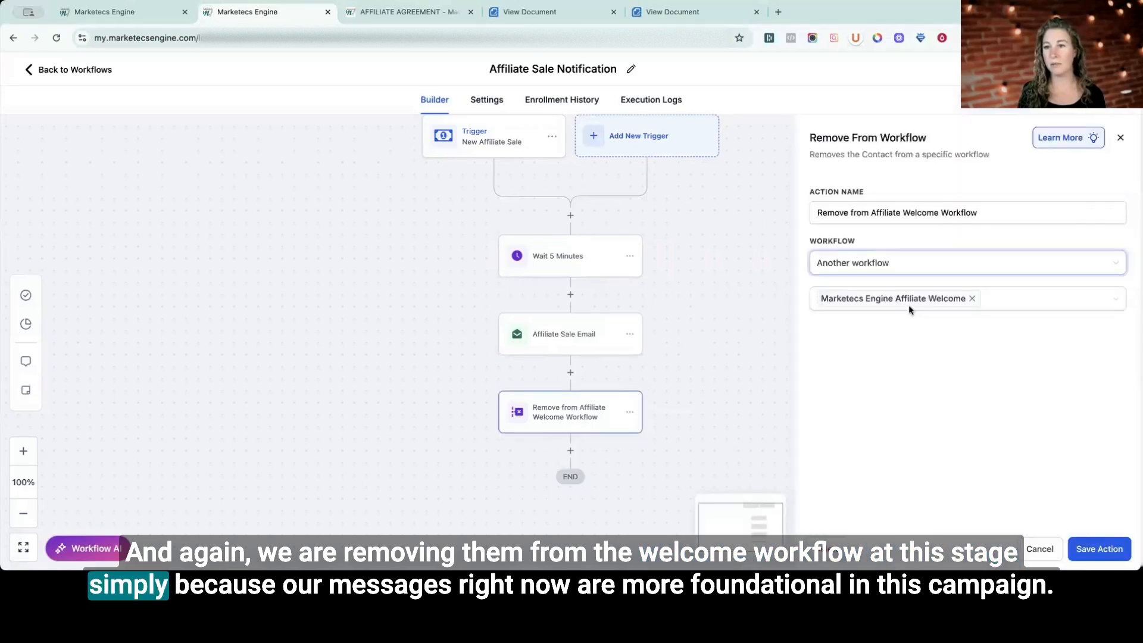
click(915, 357)
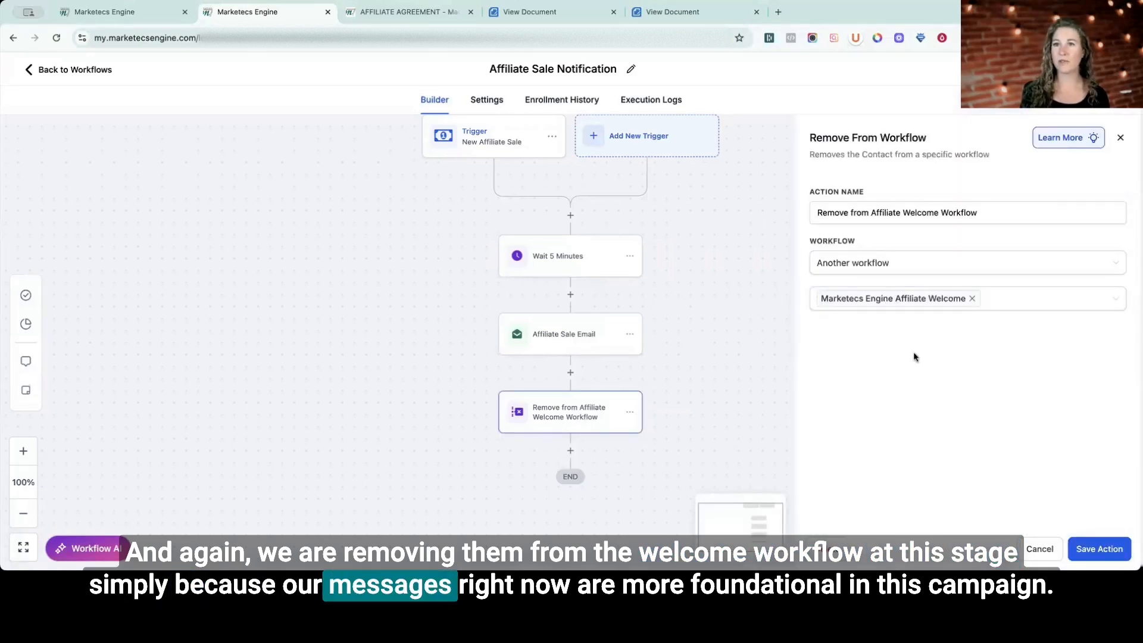